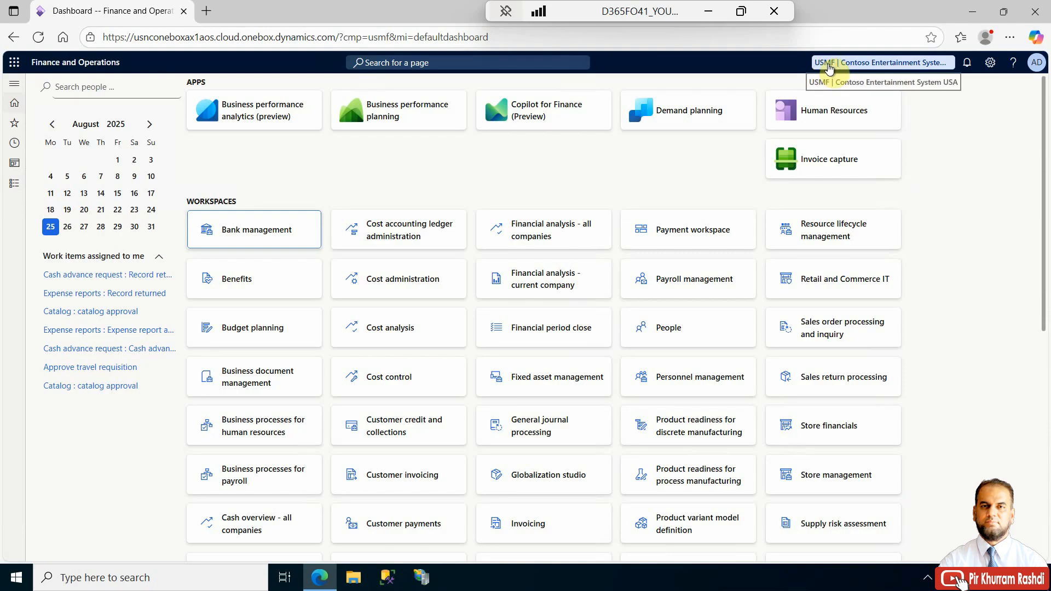
- Open the Journal names setup page from the General ledger module
left_click(14, 183)
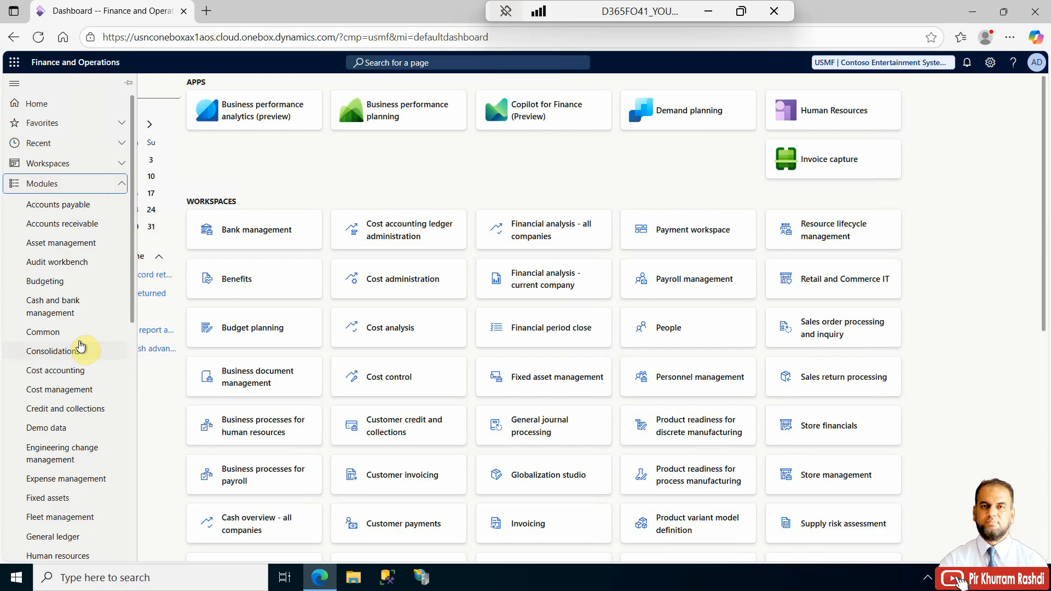
scroll(80, 345, "down", 1)
scroll(83, 383, "down", 2)
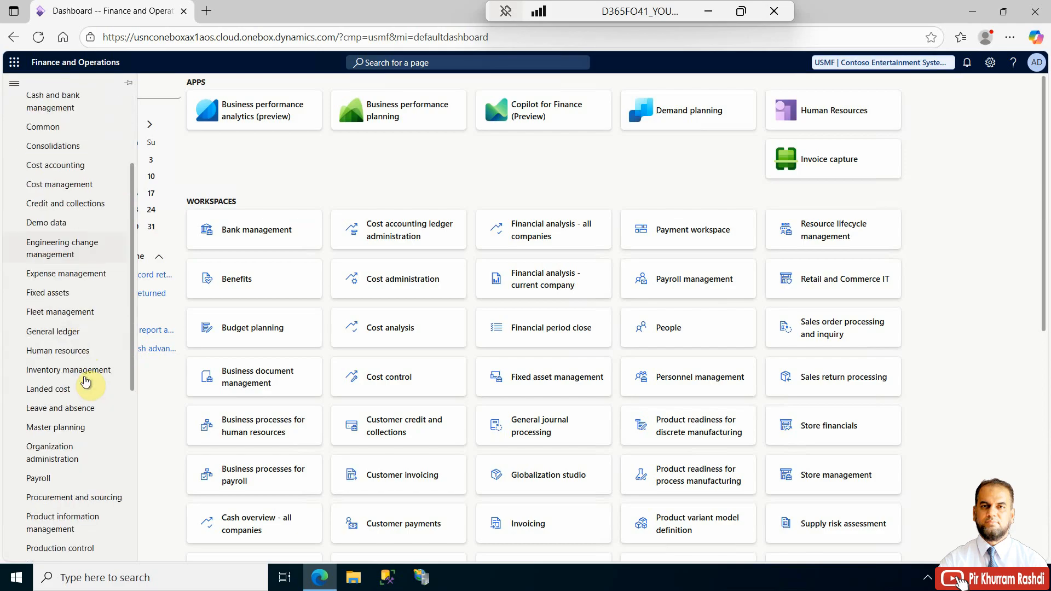
left_click(75, 335)
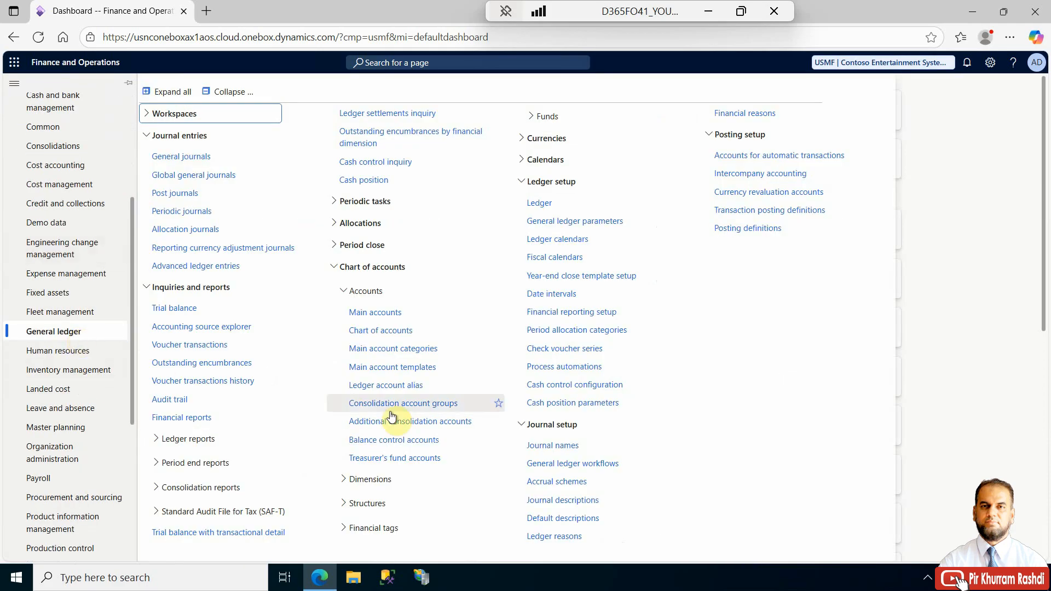
left_click(543, 448)
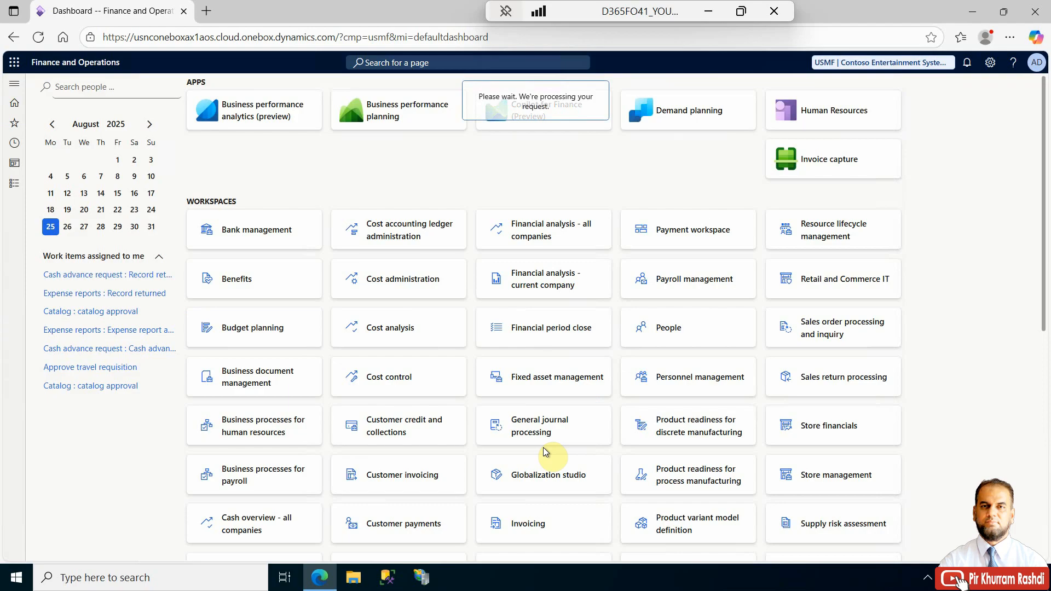
left_click(145, 469)
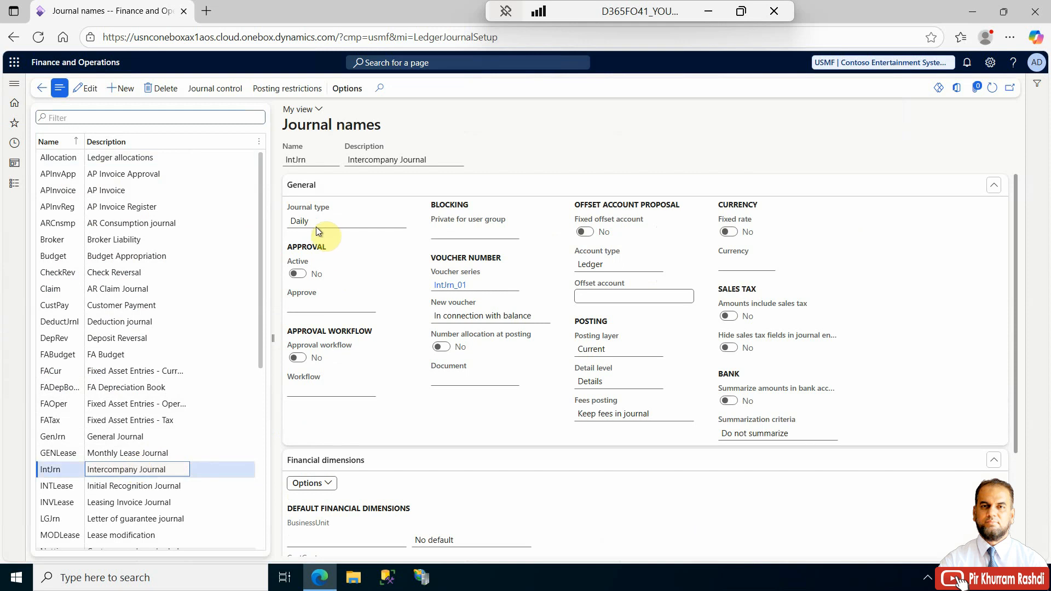
- Switch to edit mode and review the IntJrn journal's type, name and description
left_click(90, 89)
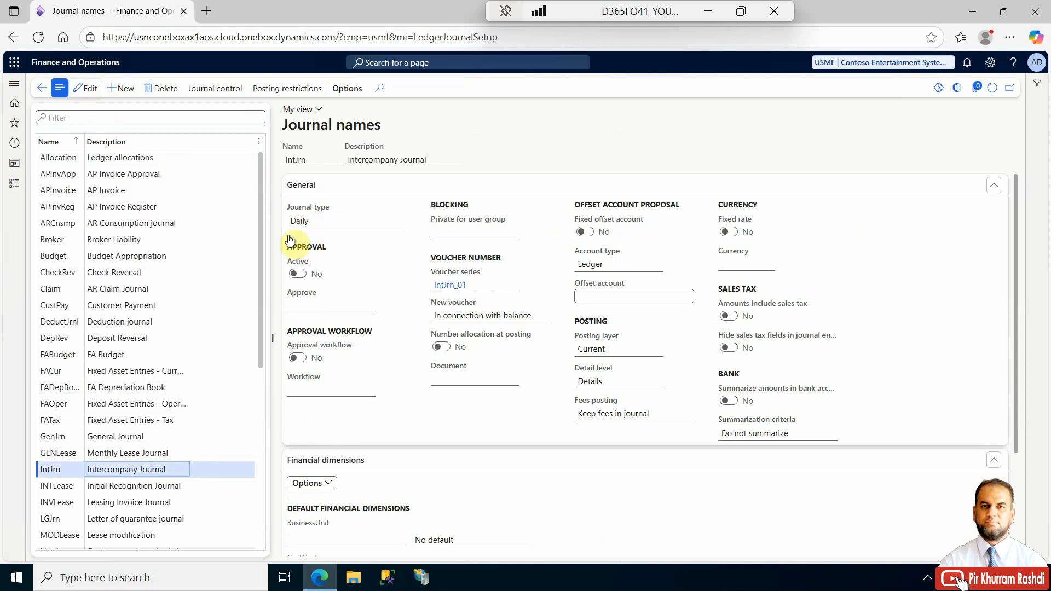
left_click(400, 222)
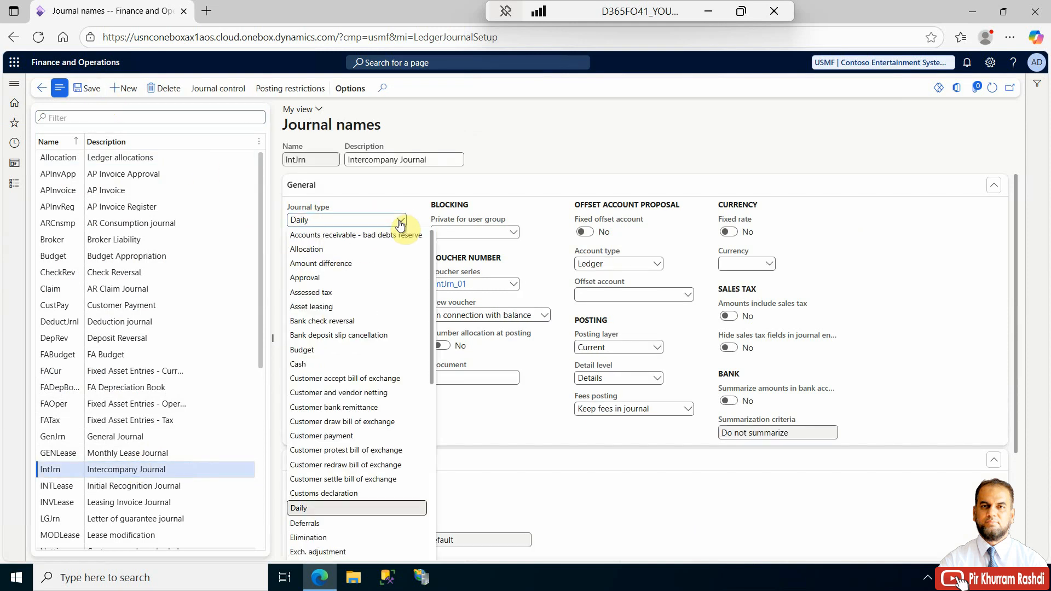
left_click(400, 221)
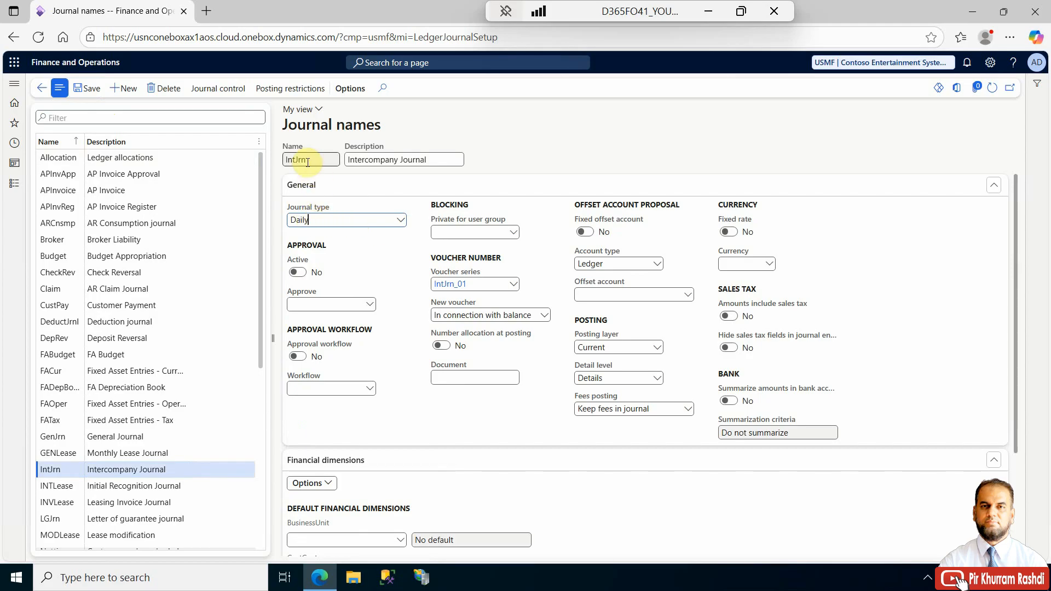
left_click_drag(287, 159, 327, 159)
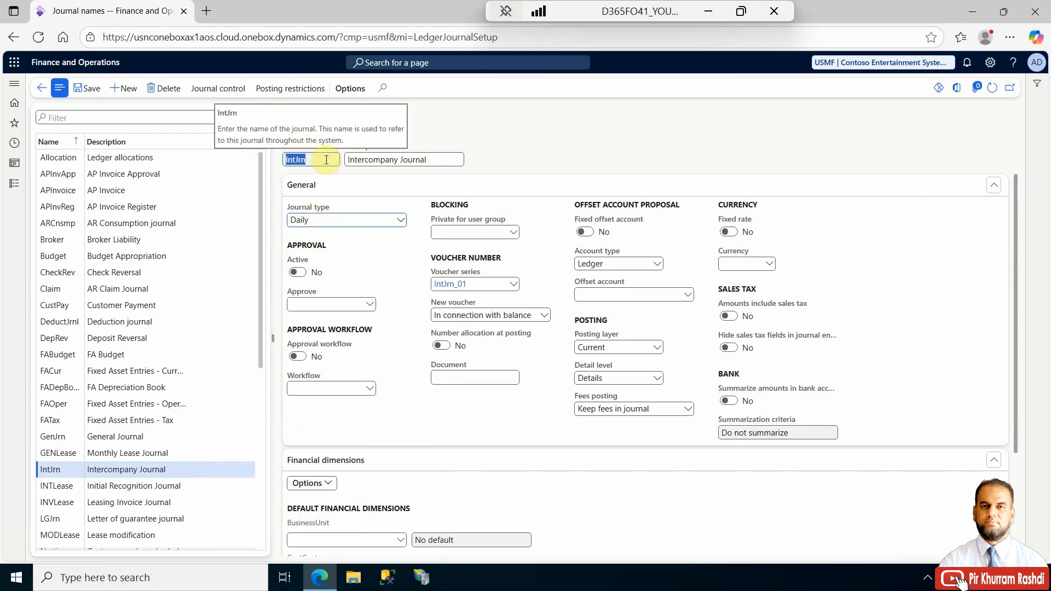
left_click(298, 160)
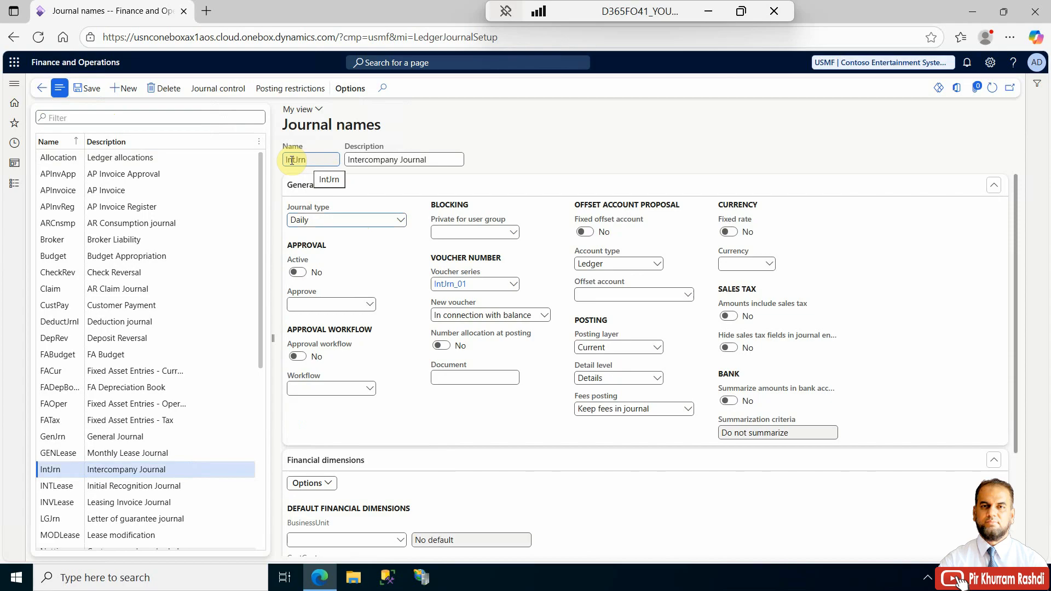
double_click(301, 160)
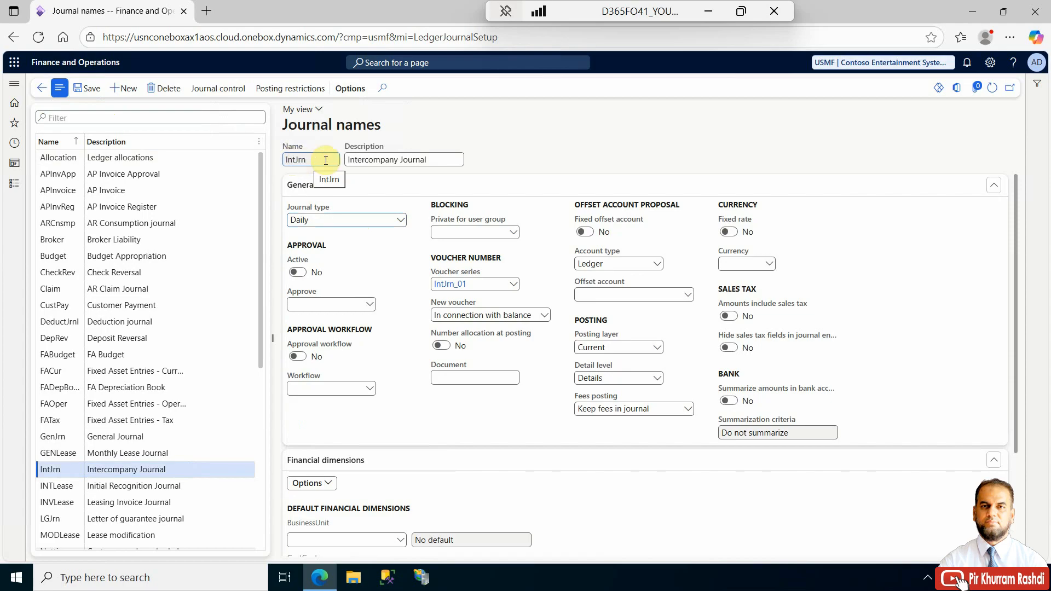
left_click_drag(437, 159, 351, 162)
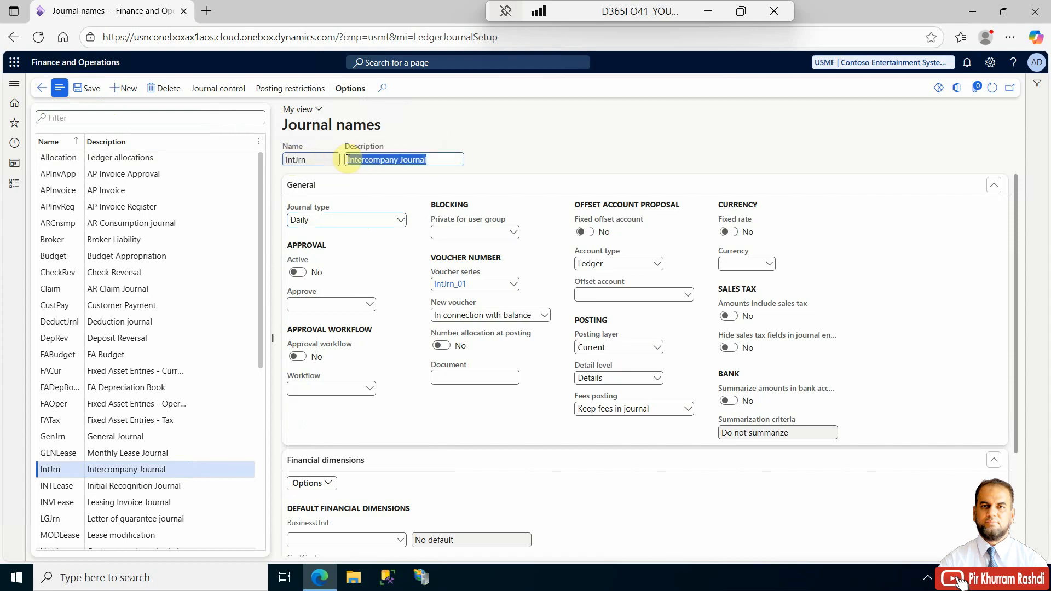
- Open the details of the IntJrn_01 voucher series number sequence, review its segments and general settings, and return
right_click(459, 277)
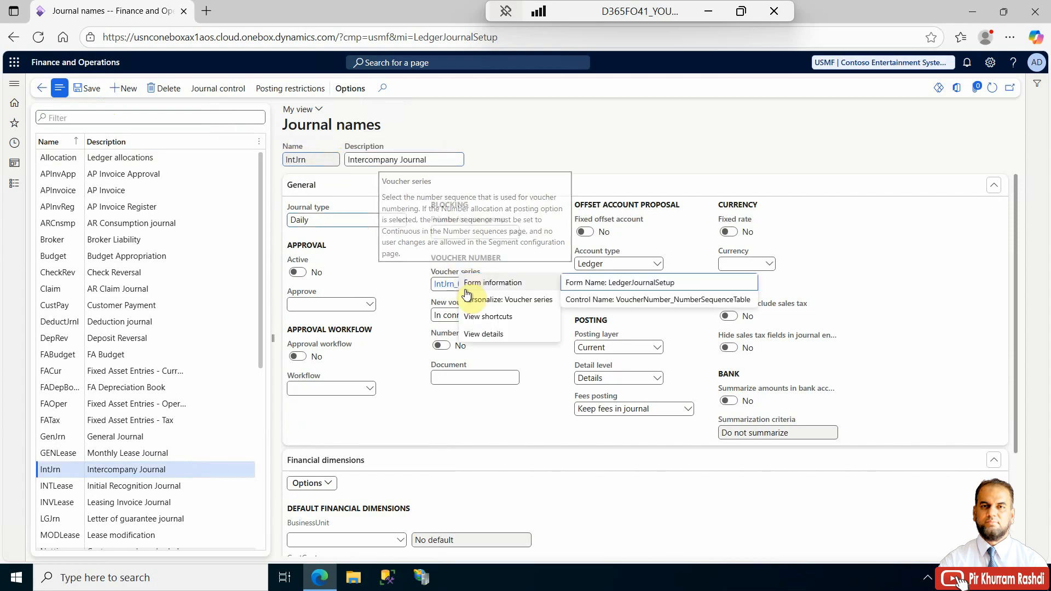
left_click(475, 333)
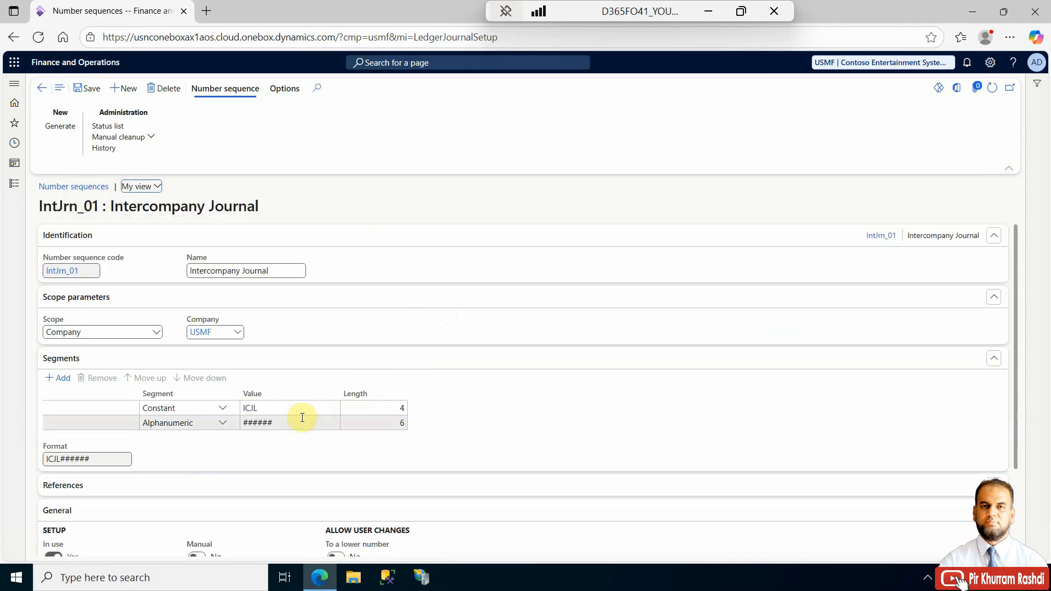
left_click(265, 406)
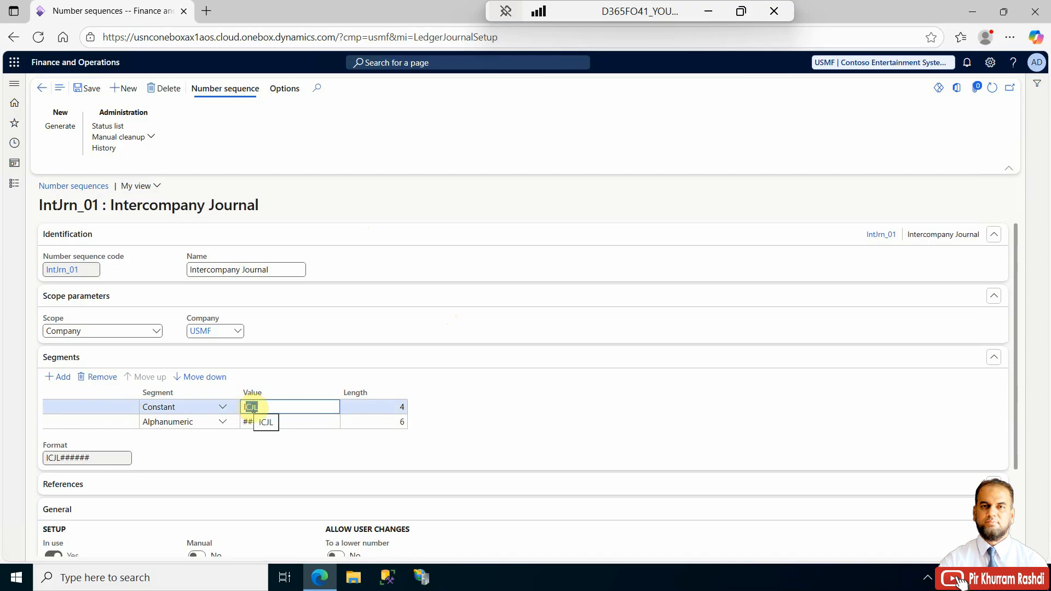
left_click(271, 421)
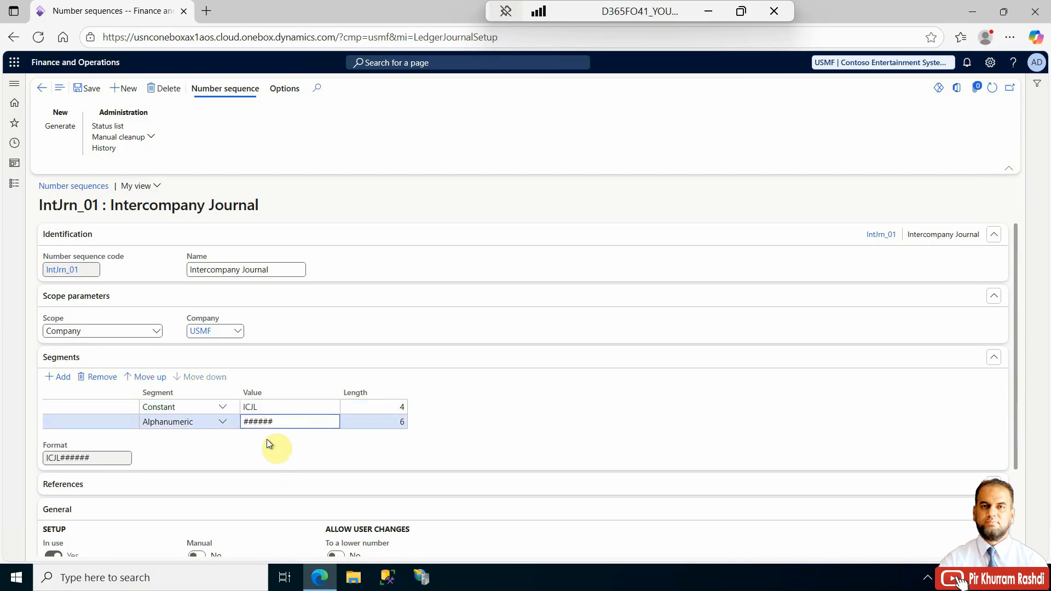
scroll(266, 450, "down", 2)
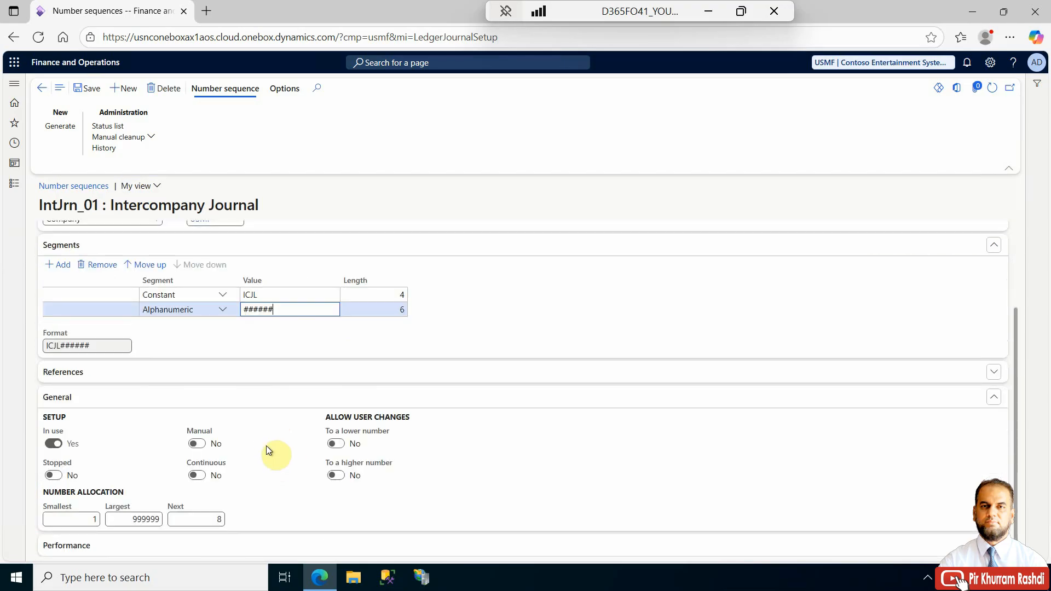
scroll(266, 446, "up", 2)
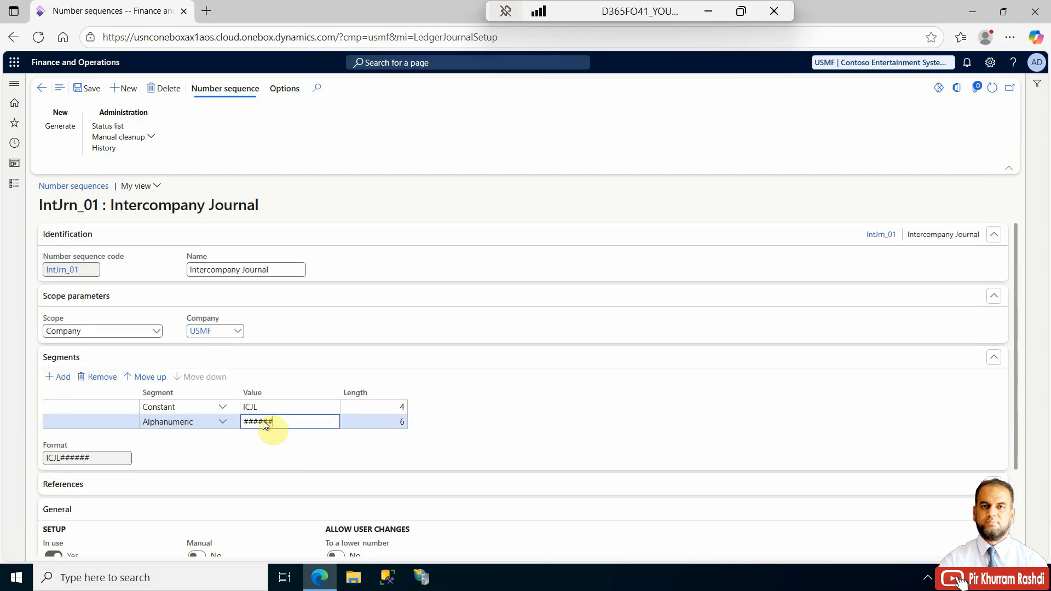
left_click(41, 91)
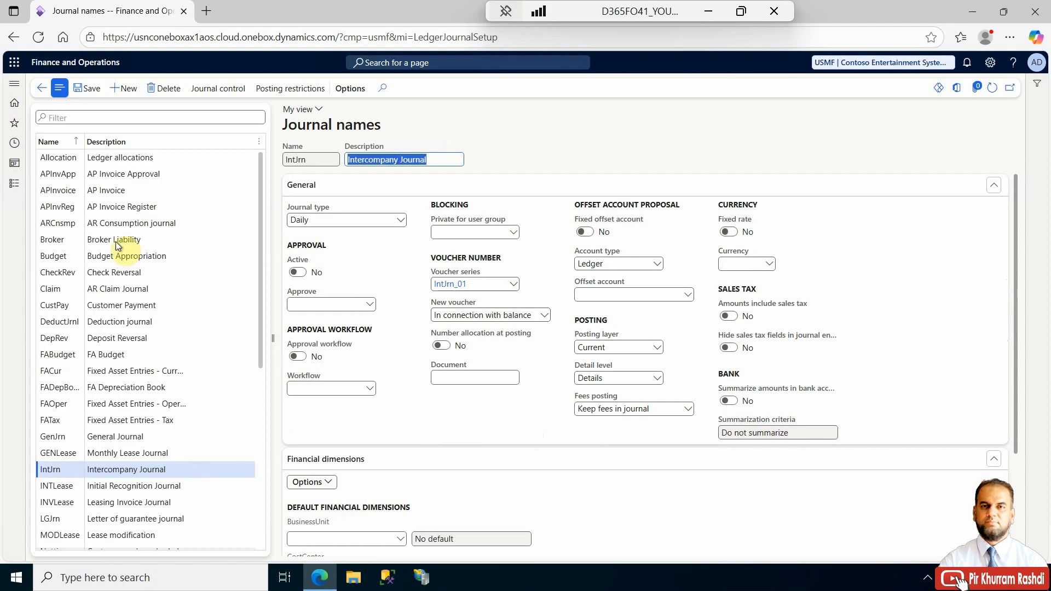
- Open Intercompany accounting and filter the destination company to USMF and USRT
left_click(14, 184)
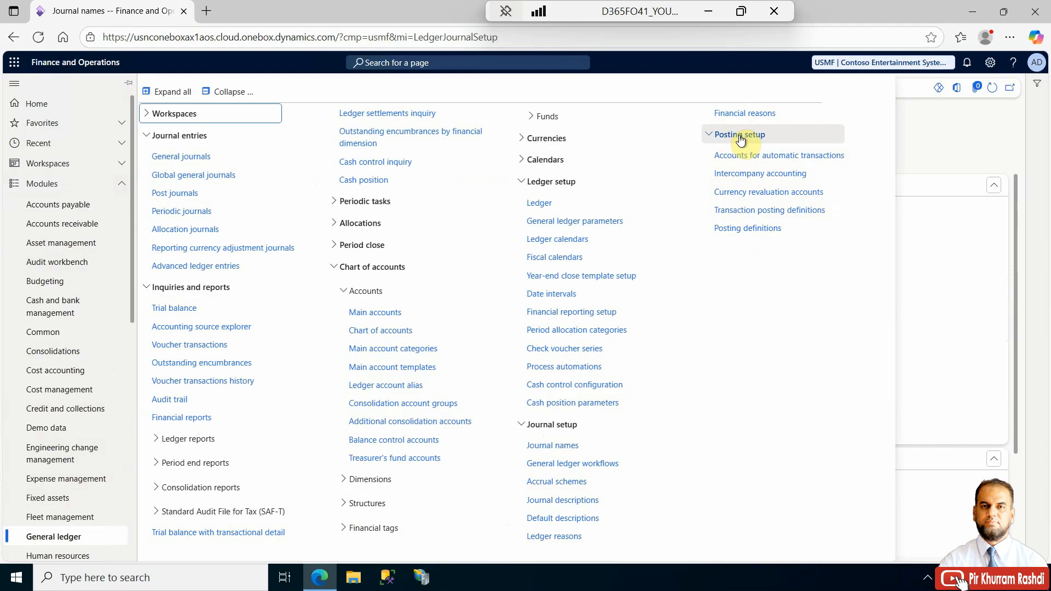
left_click(741, 174)
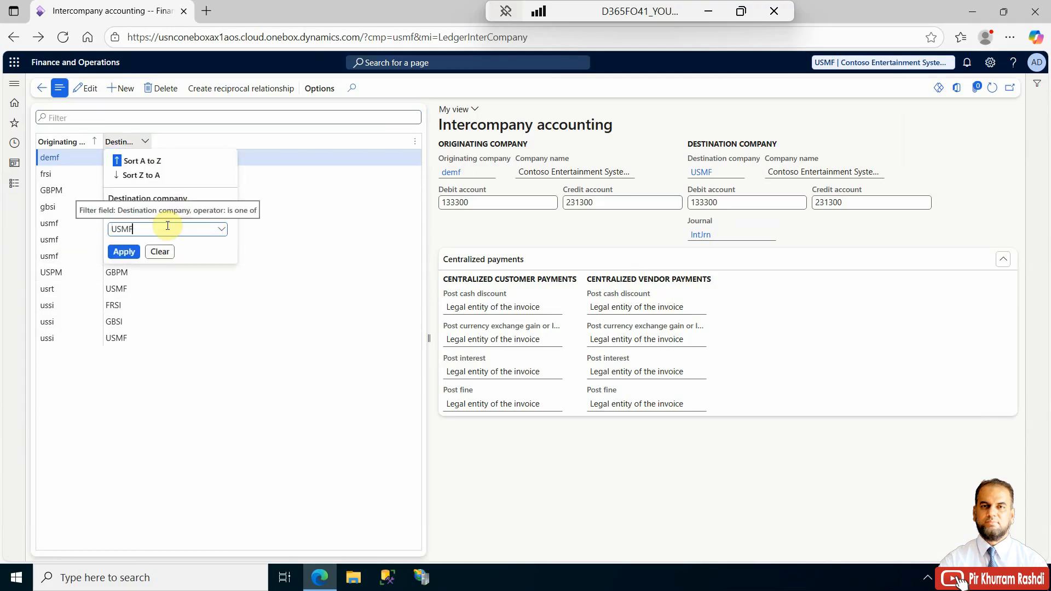
key("Return")
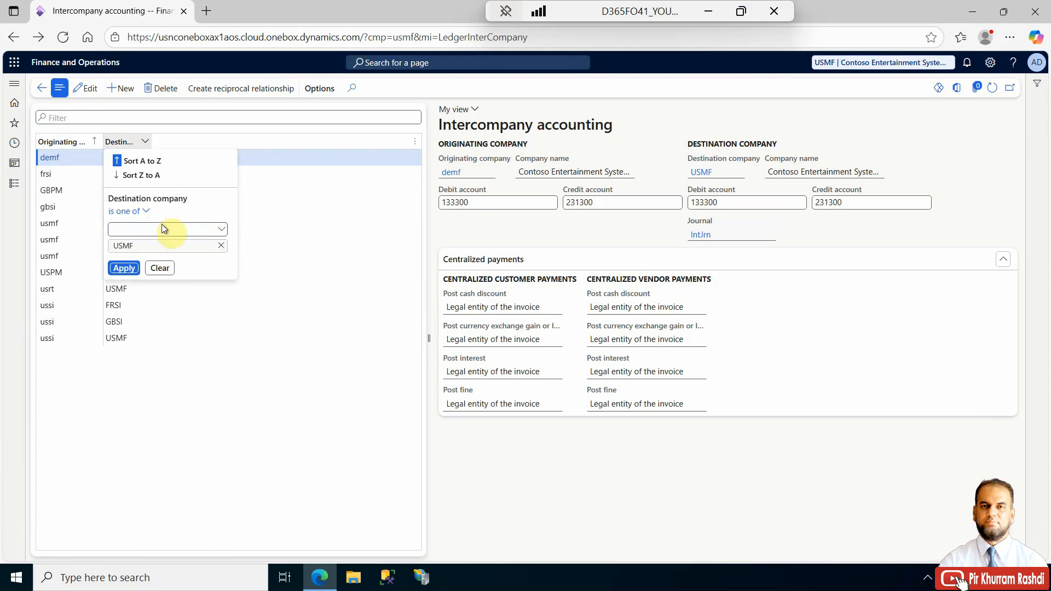
left_click(162, 228)
type("USRT")
key("Return")
left_click(131, 284)
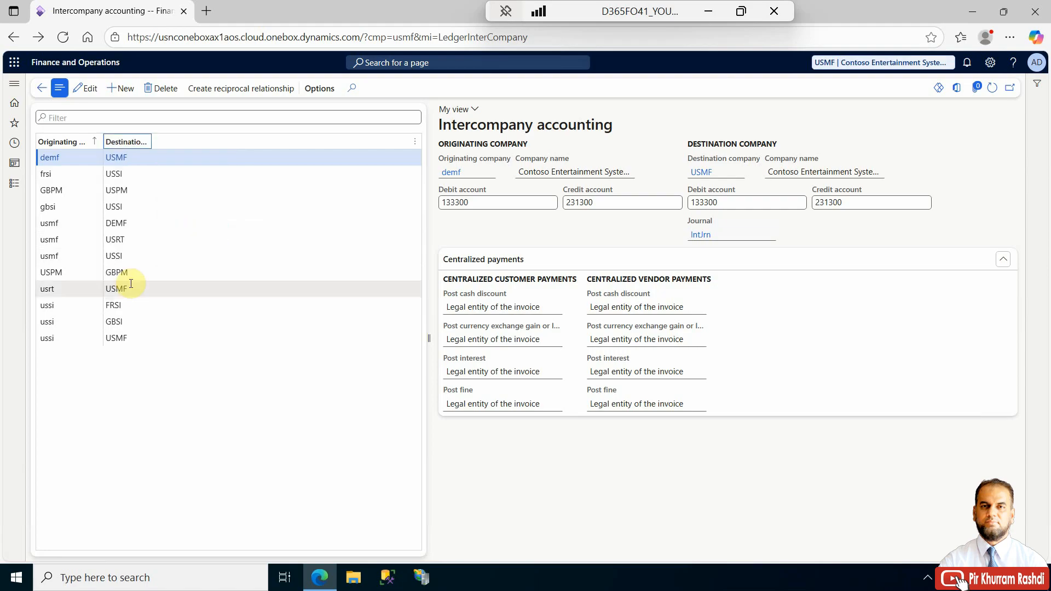
left_click_drag(151, 138, 210, 131)
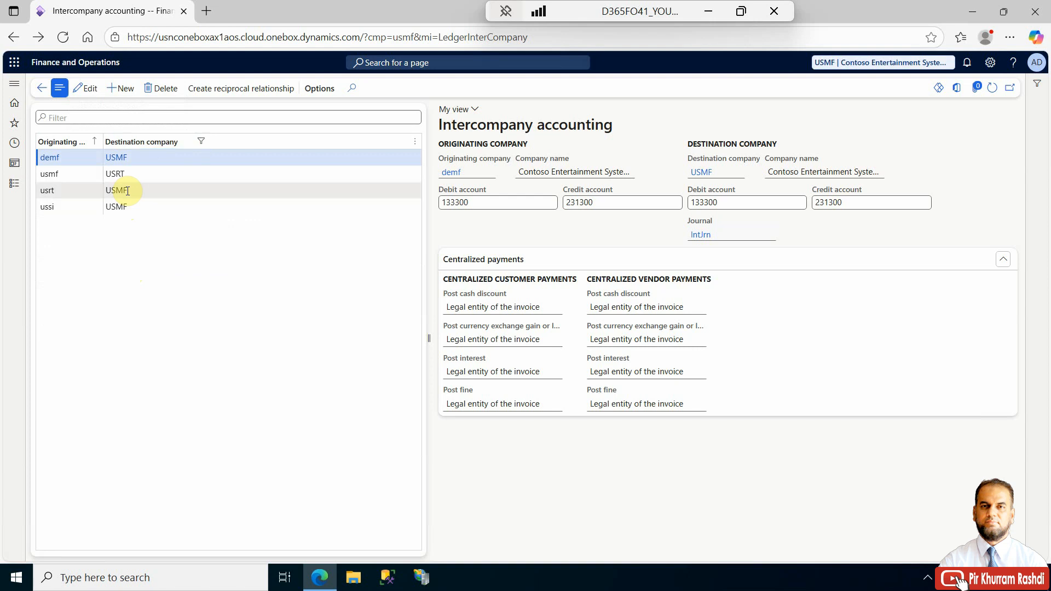
- Review the debit and credit accounts and journal of the usmf to USRT relationship in edit mode
left_click(117, 173)
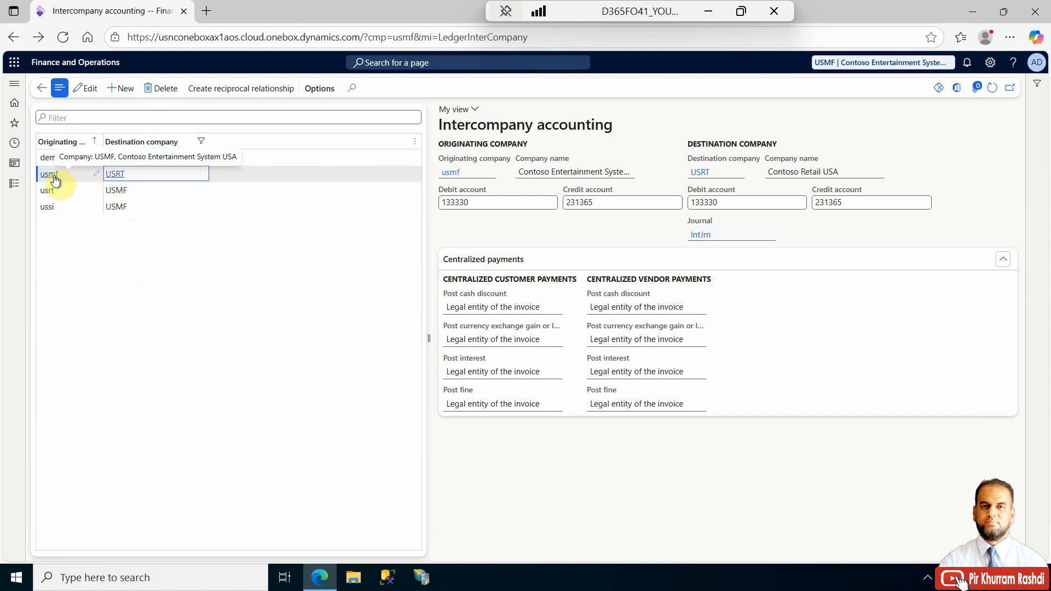
left_click(477, 207)
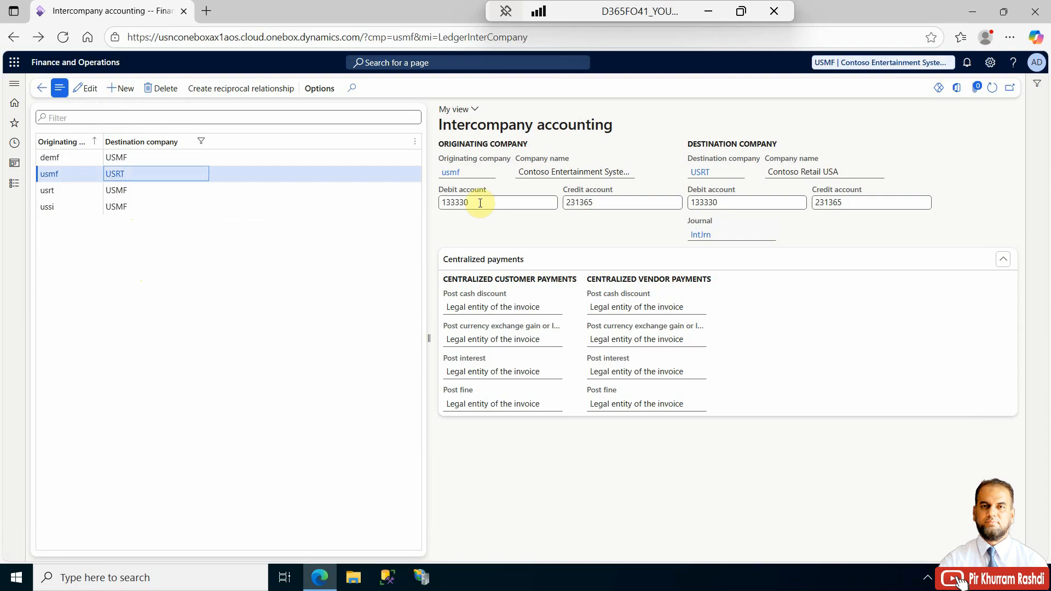
left_click(101, 95)
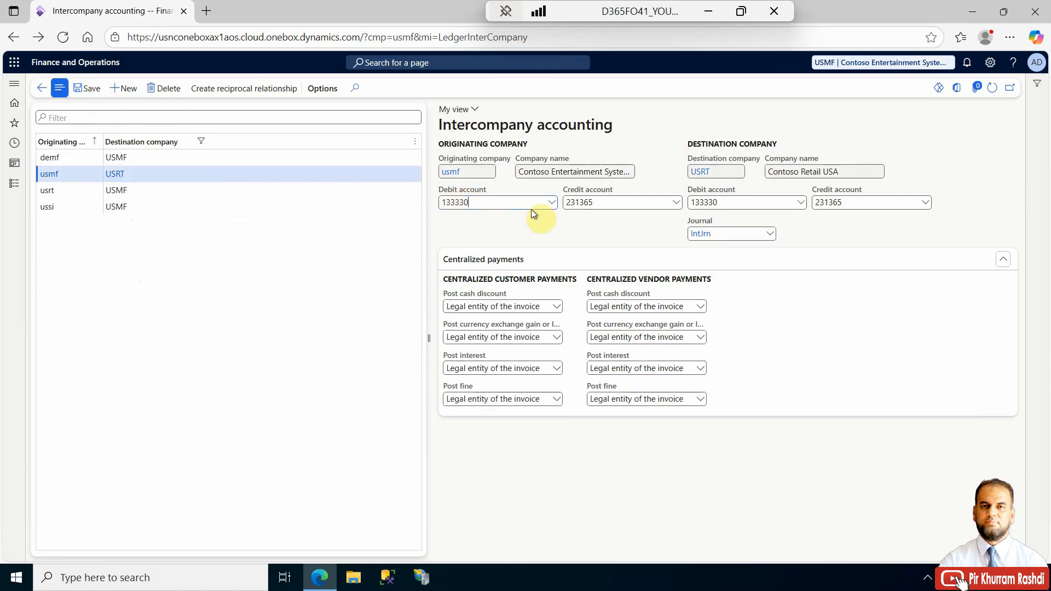
left_click(553, 204)
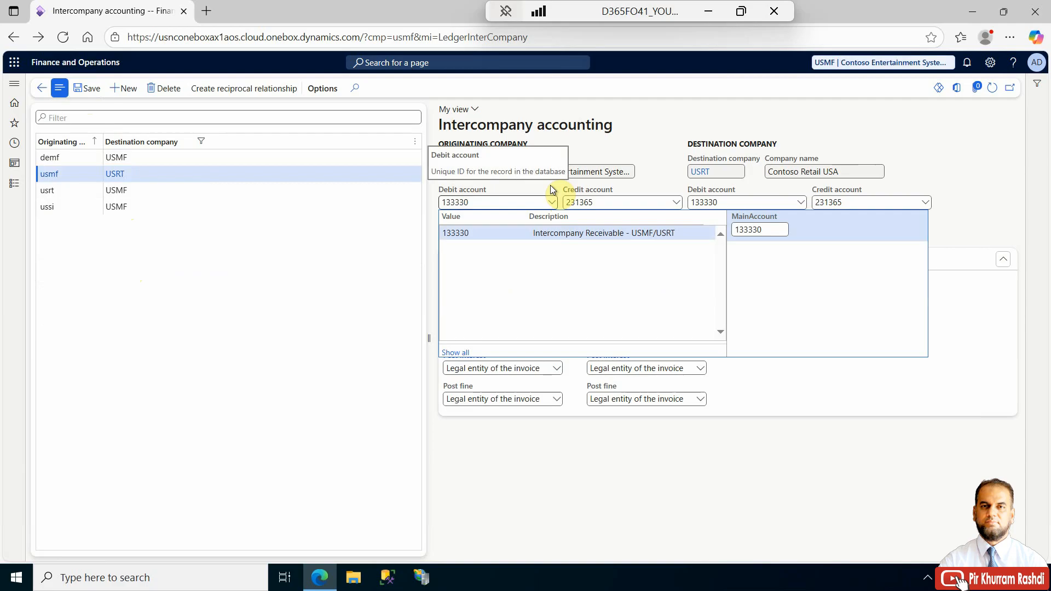
left_click(675, 203)
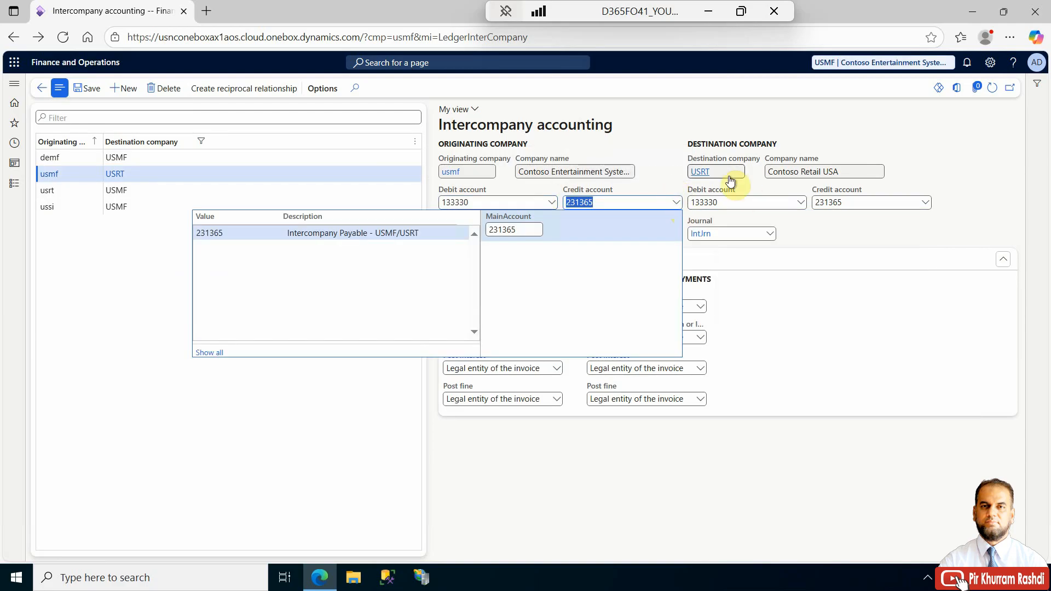
left_click(754, 179)
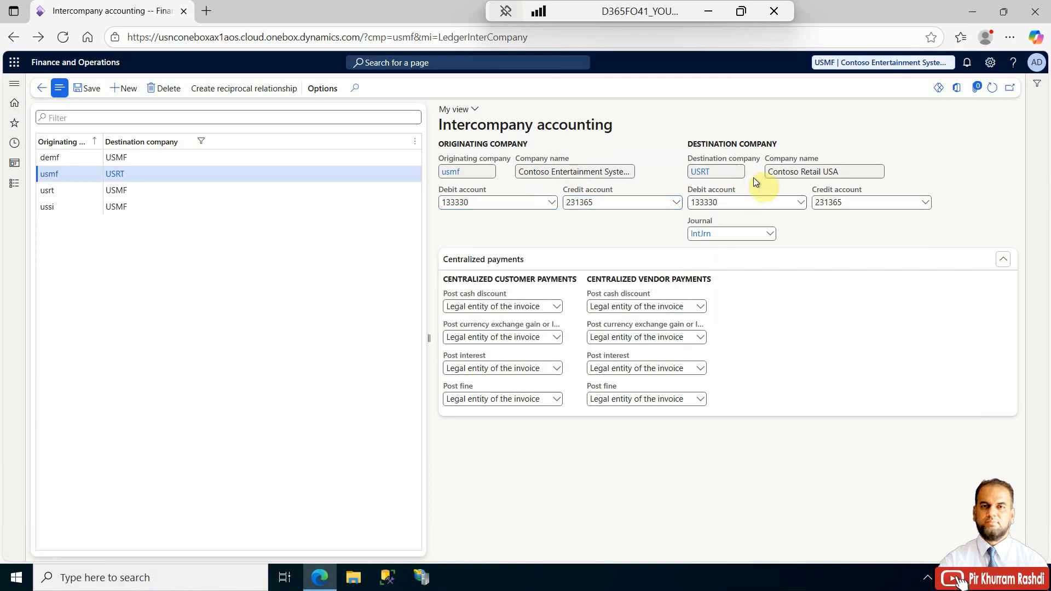
left_click(800, 203)
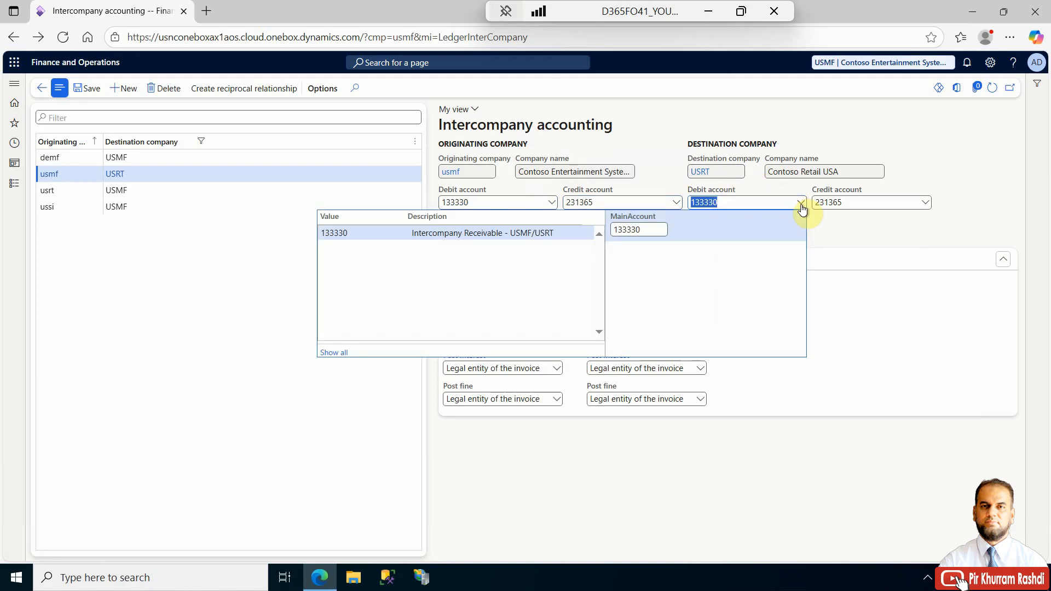
left_click(829, 219)
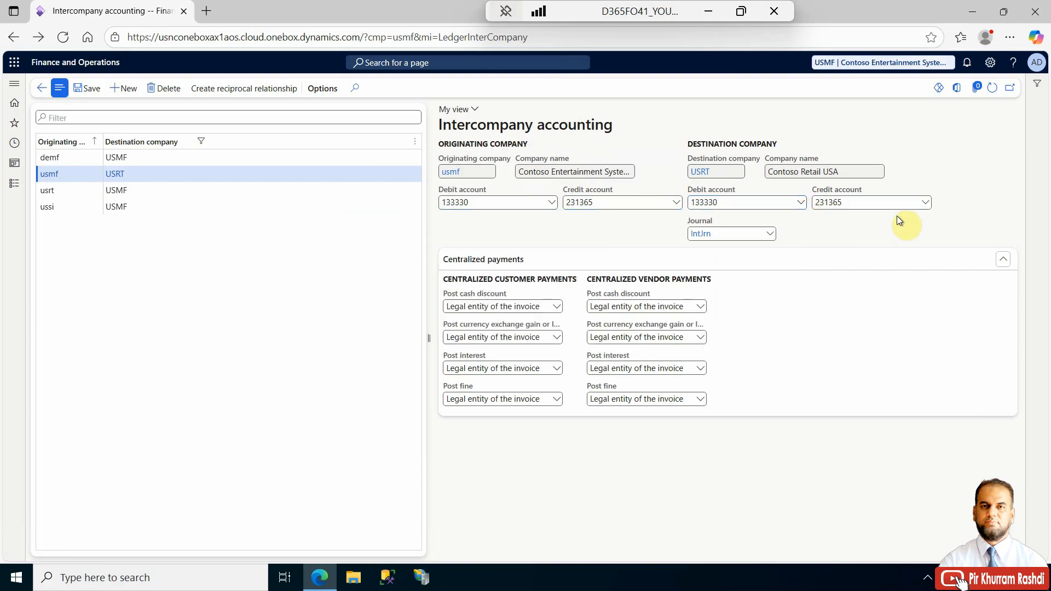
left_click(927, 204)
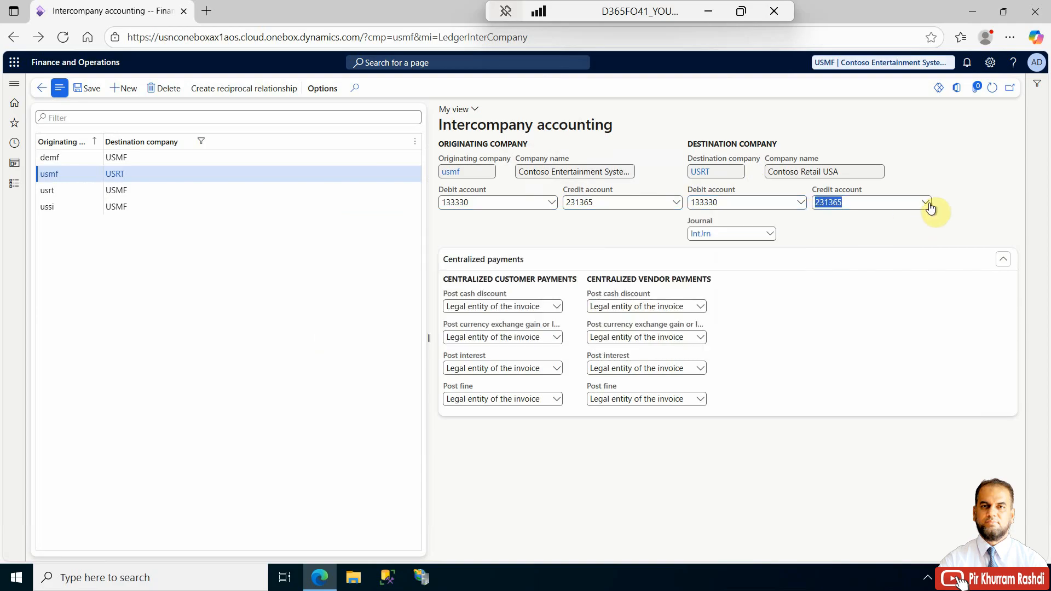
left_click(962, 199)
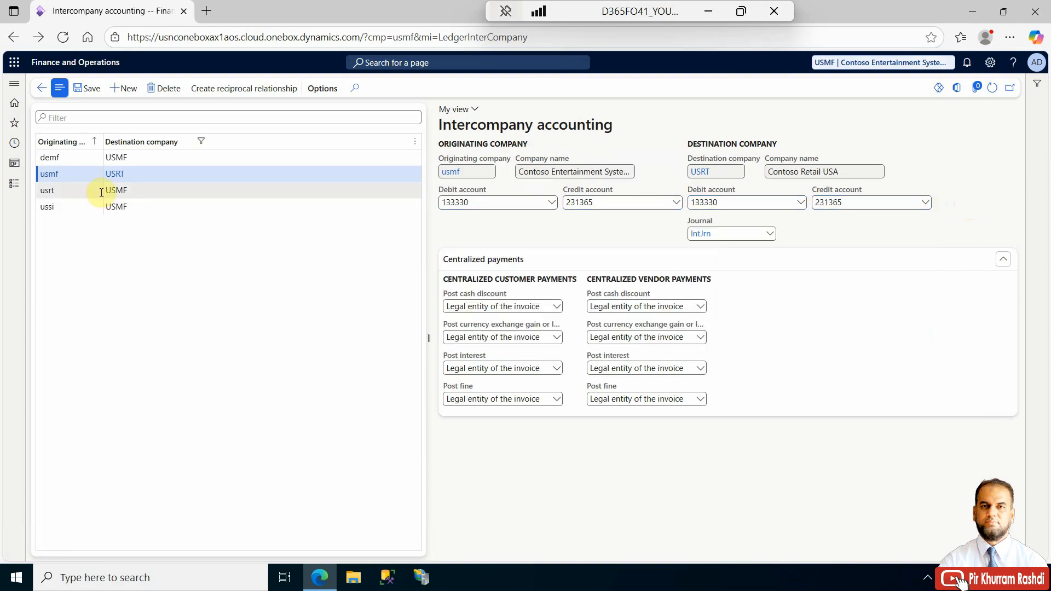
- Compare the usrt to USMF intercompany relationship with usmf to USRT, reviewing its accounts and journal choices
left_click(76, 193)
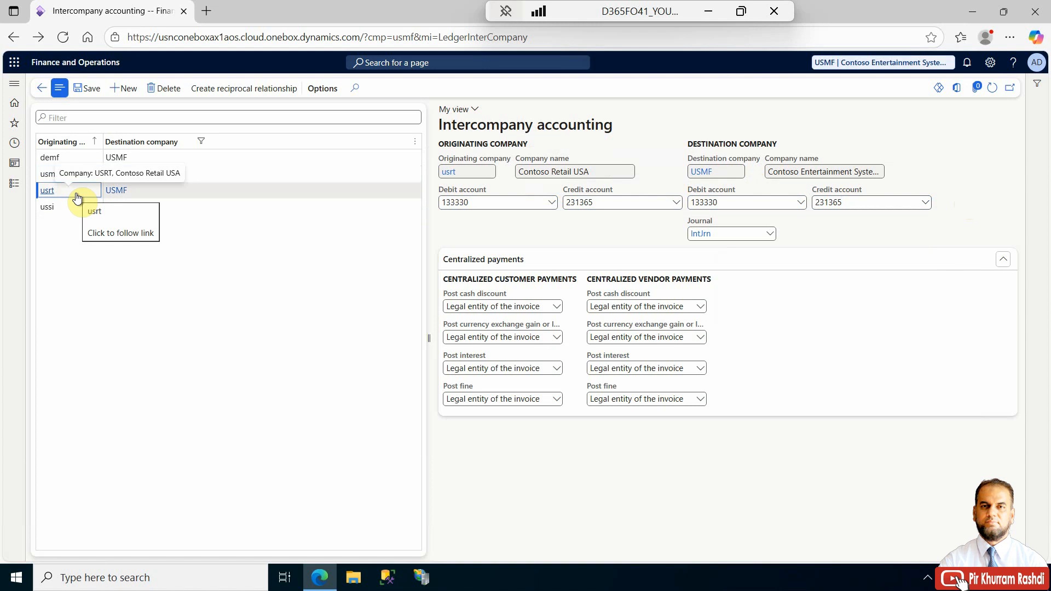
left_click(70, 174)
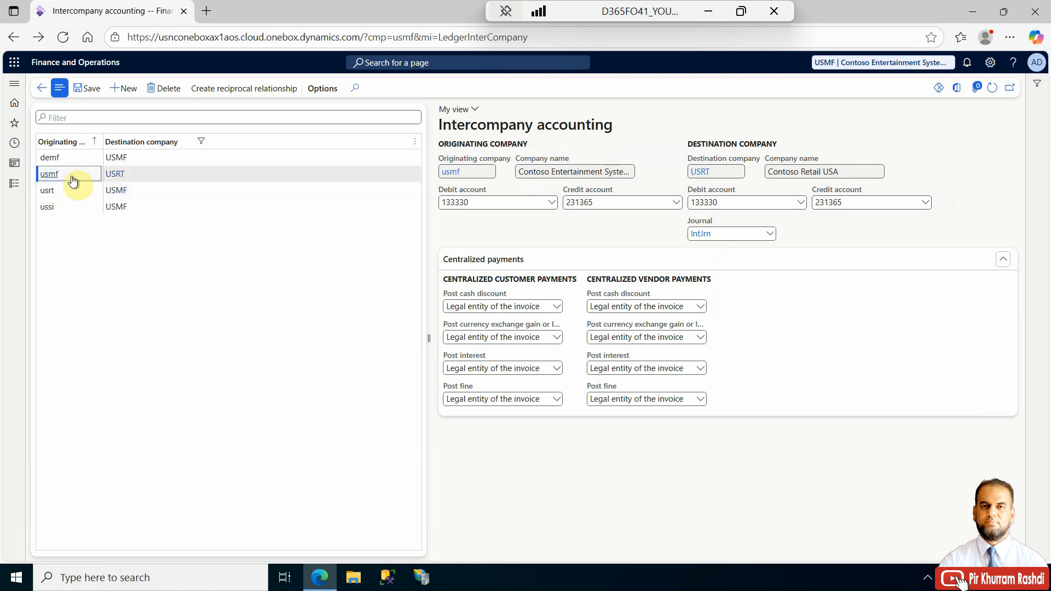
left_click(73, 190)
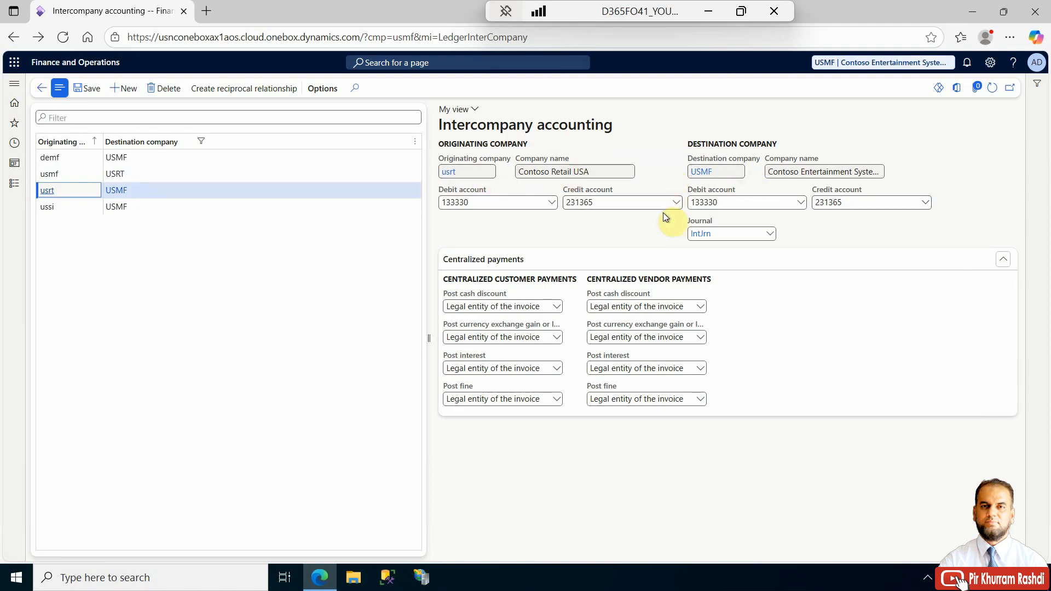
left_click(772, 235)
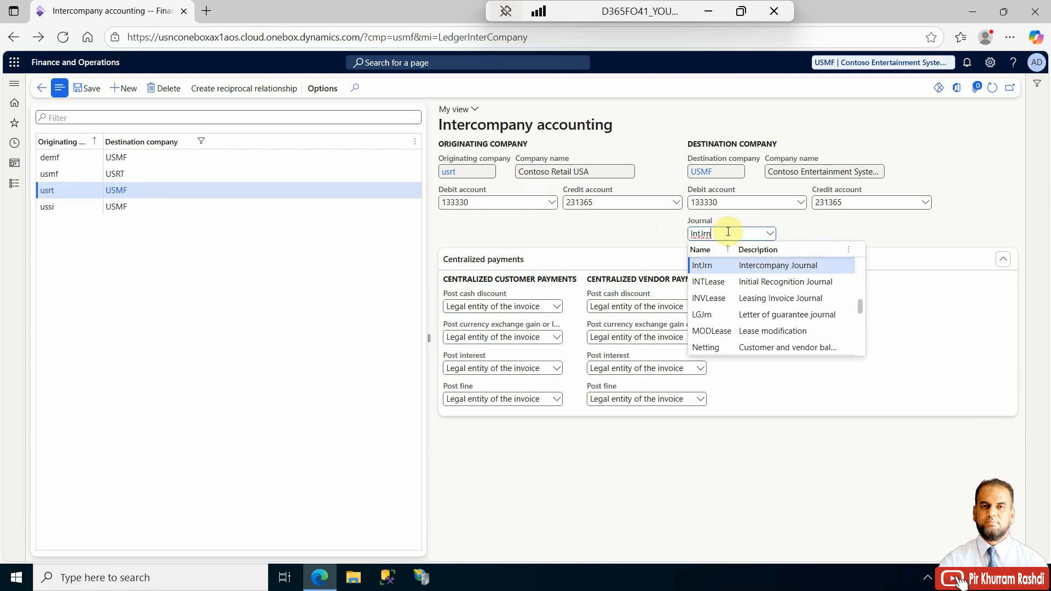
left_click(590, 232)
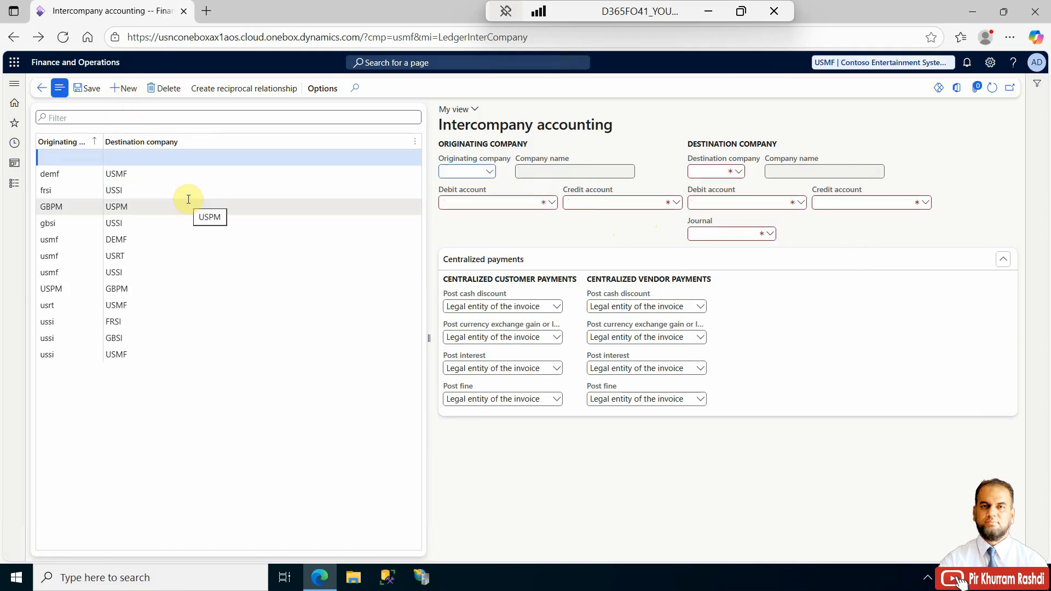
left_click(490, 173)
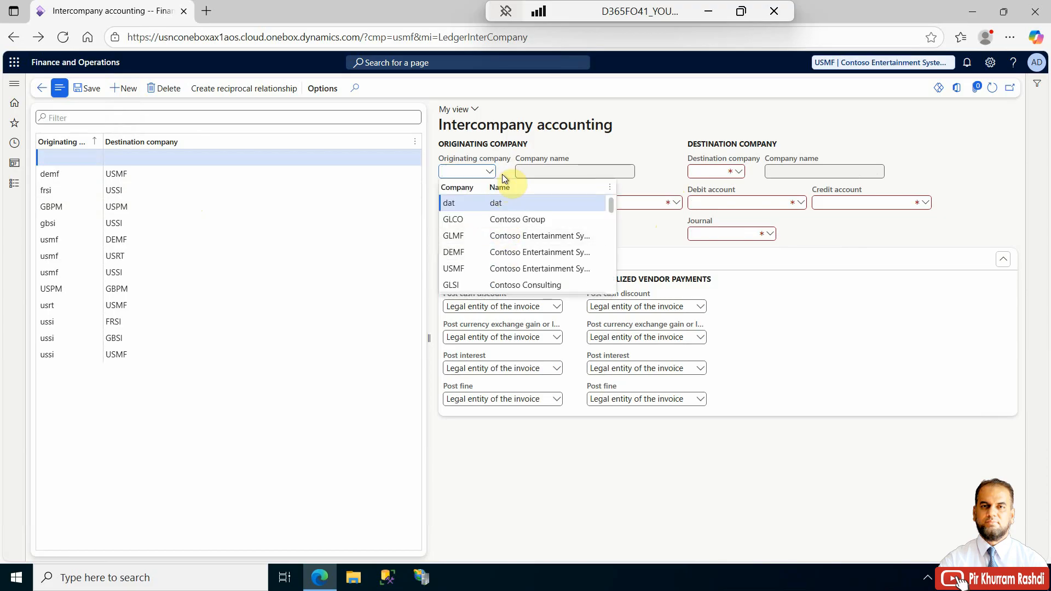
left_click(739, 172)
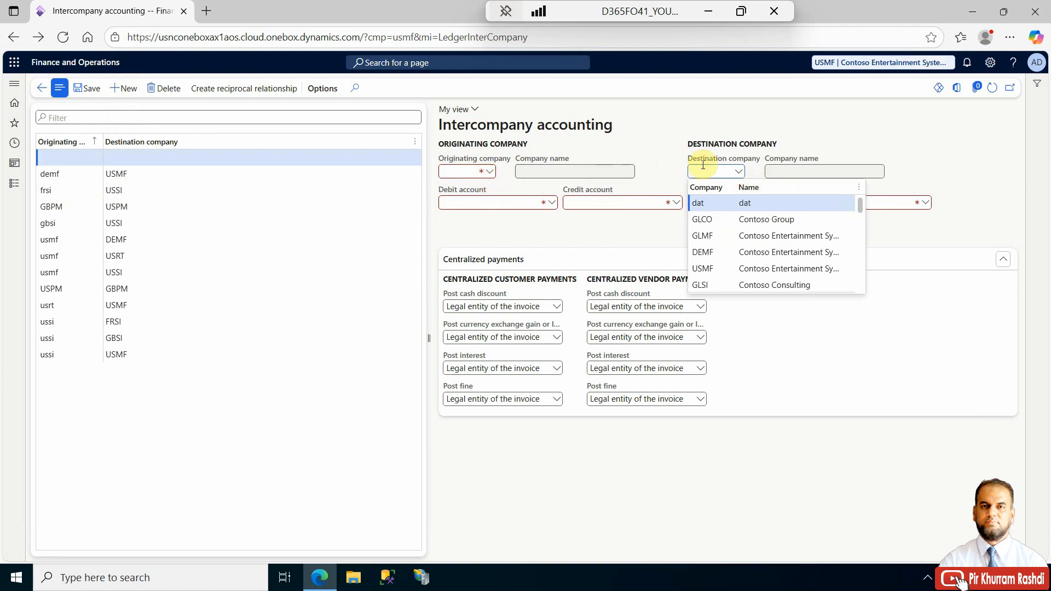
left_click(739, 171)
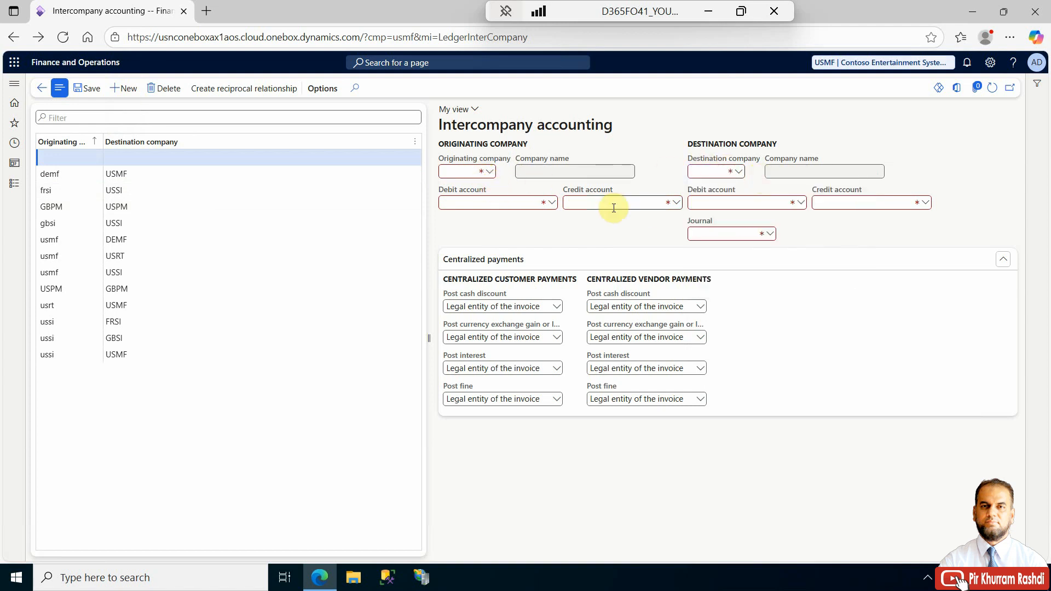
left_click(551, 203)
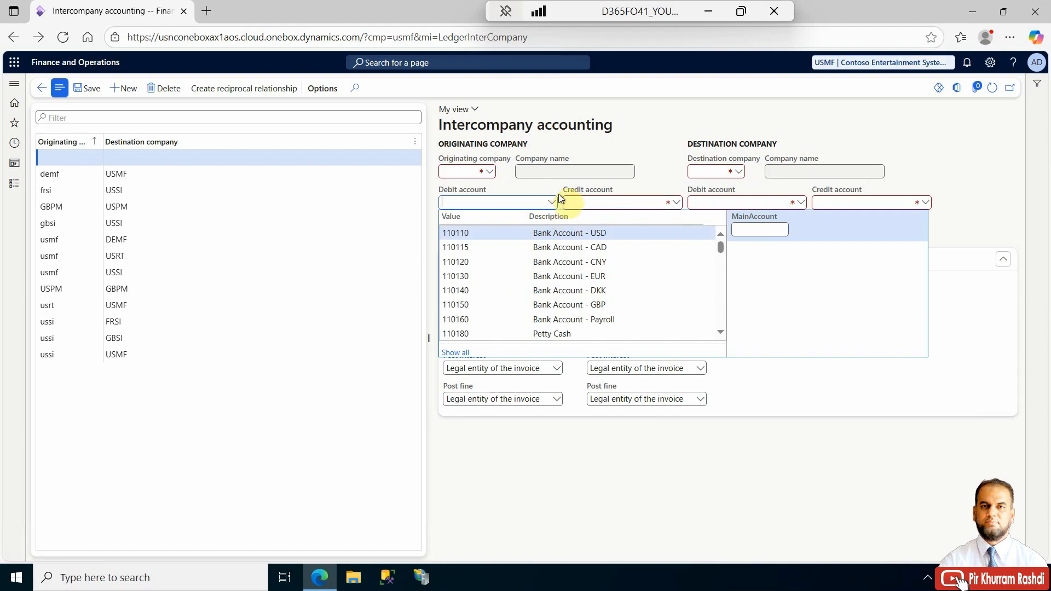
left_click(560, 196)
left_click(675, 204)
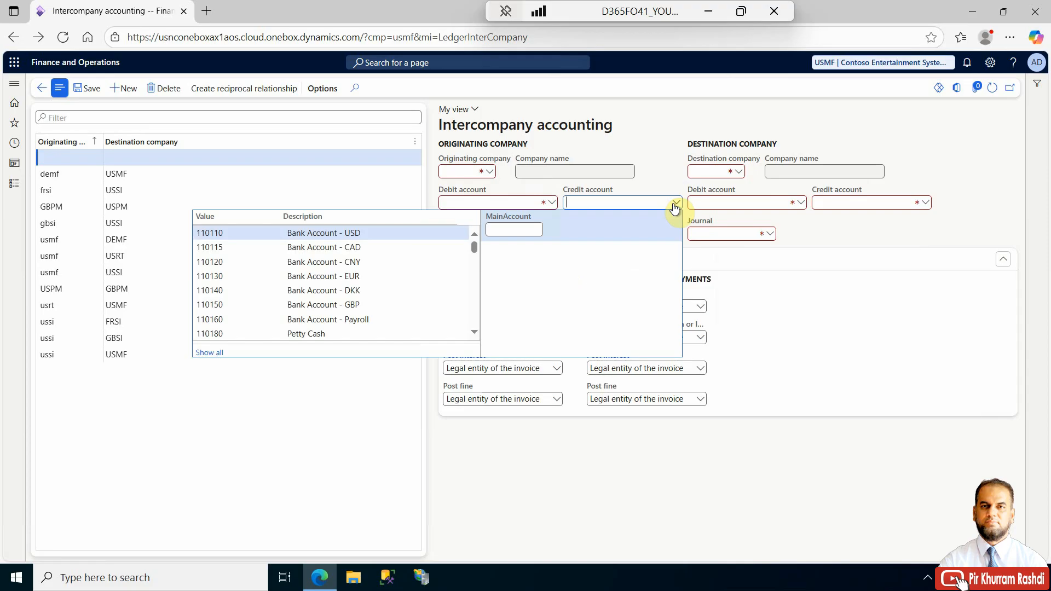
left_click(834, 219)
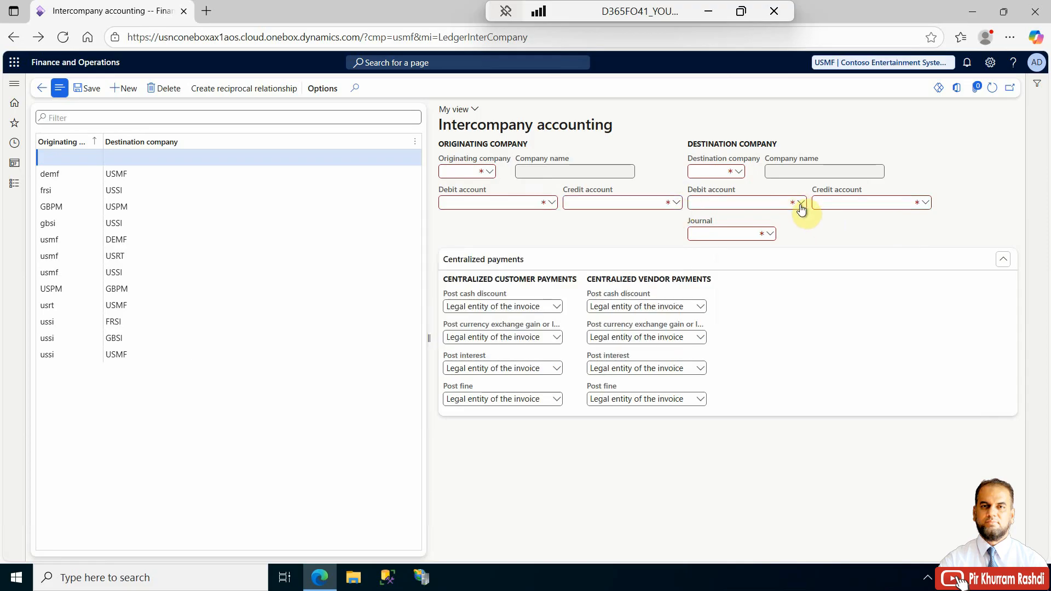
left_click(800, 205)
left_click(923, 204)
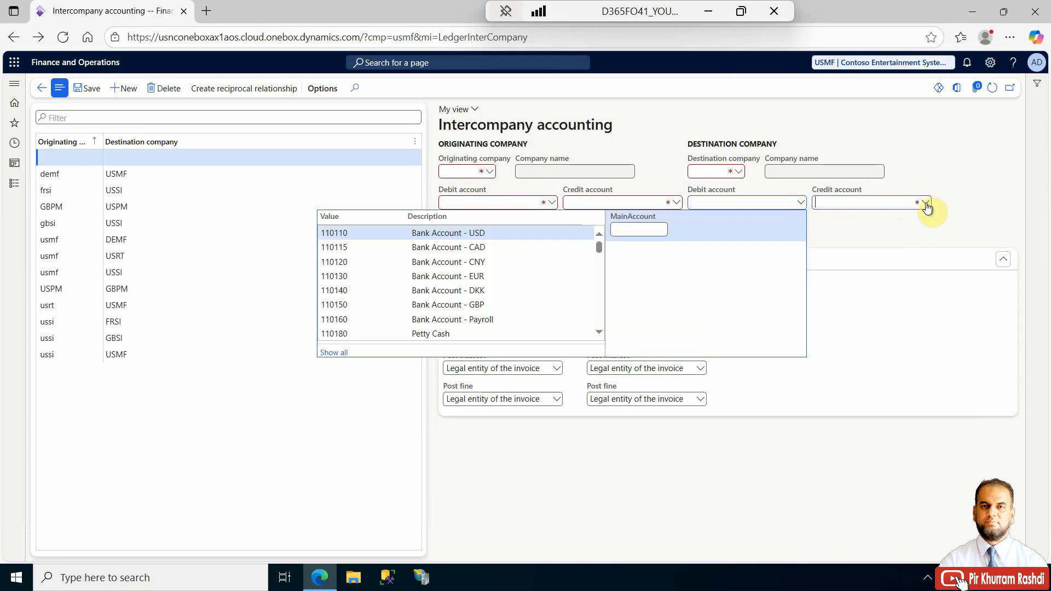
left_click(964, 174)
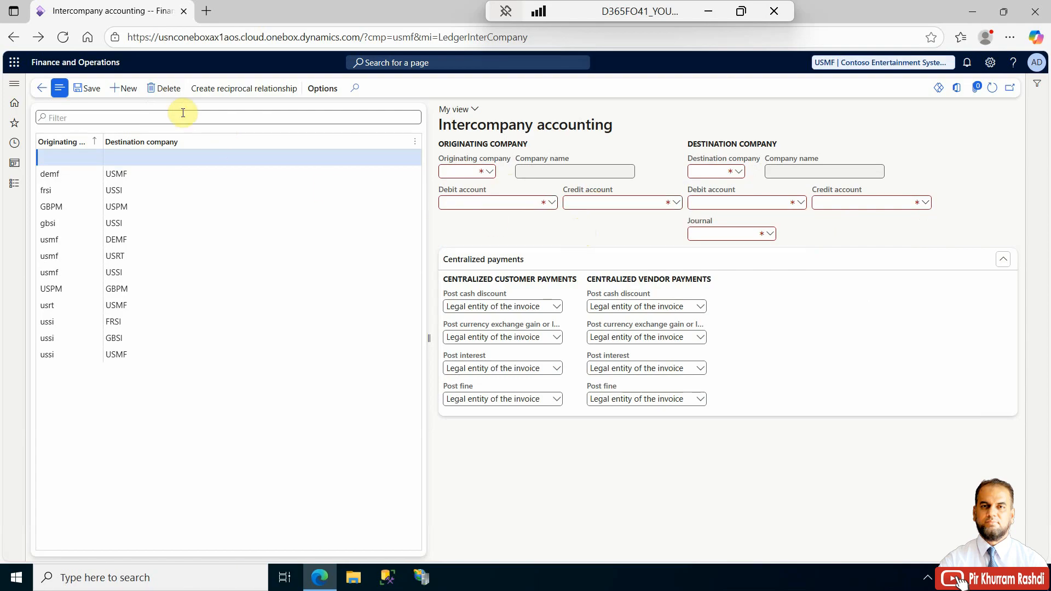
left_click(167, 100)
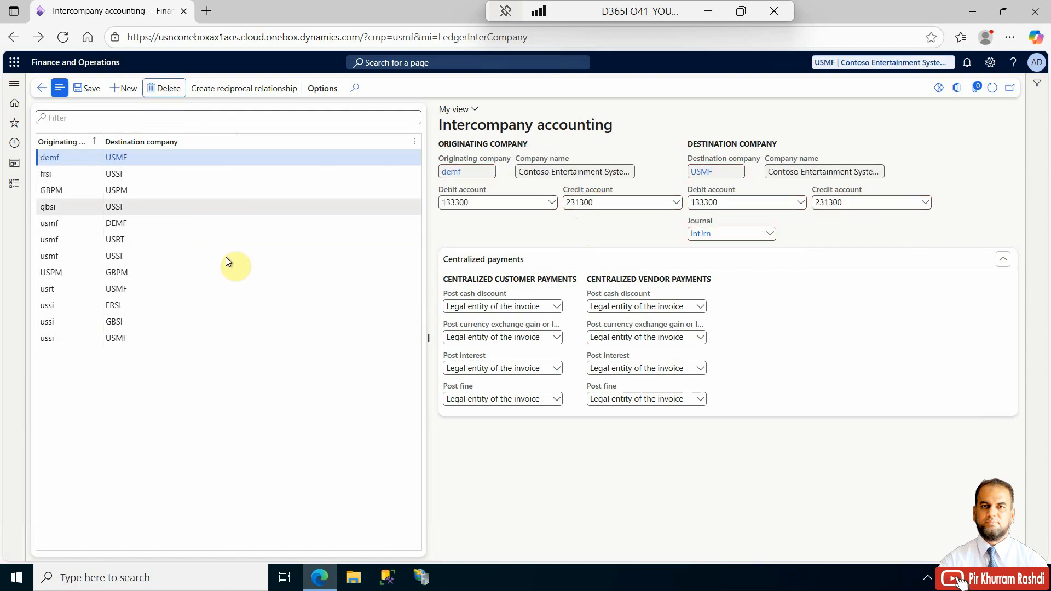
- Open General journals in General ledger and create a new journal using the IntJrn journal name
left_click(41, 88)
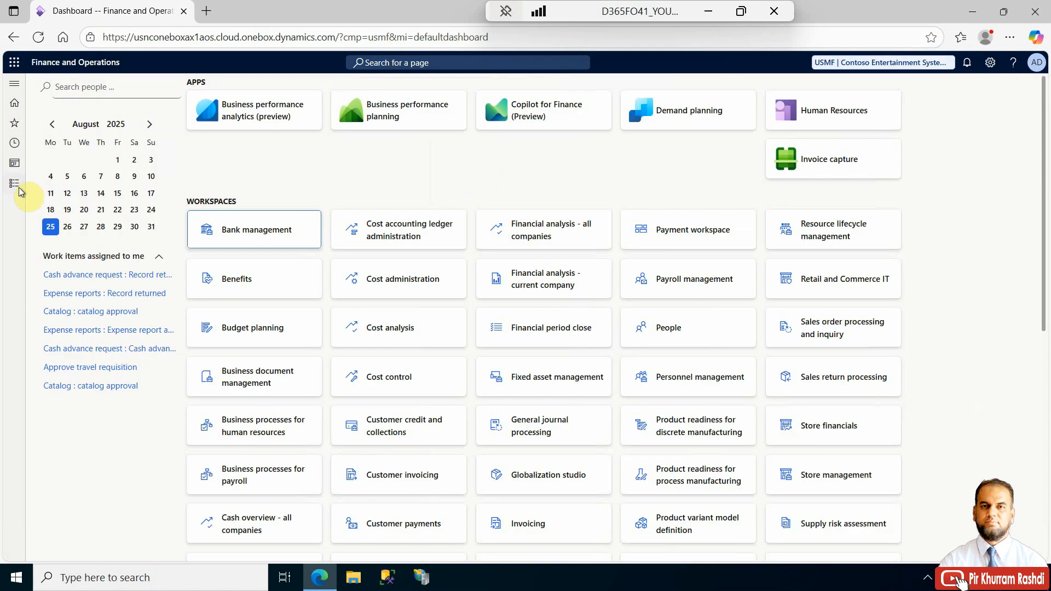
left_click(17, 189)
scroll(83, 418, "down", 3)
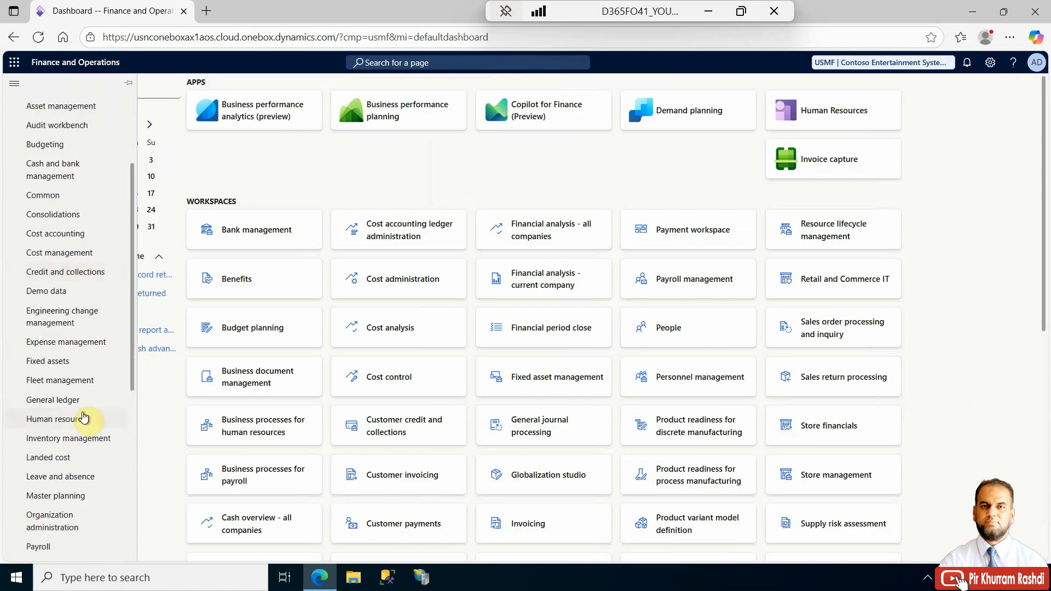
left_click(82, 401)
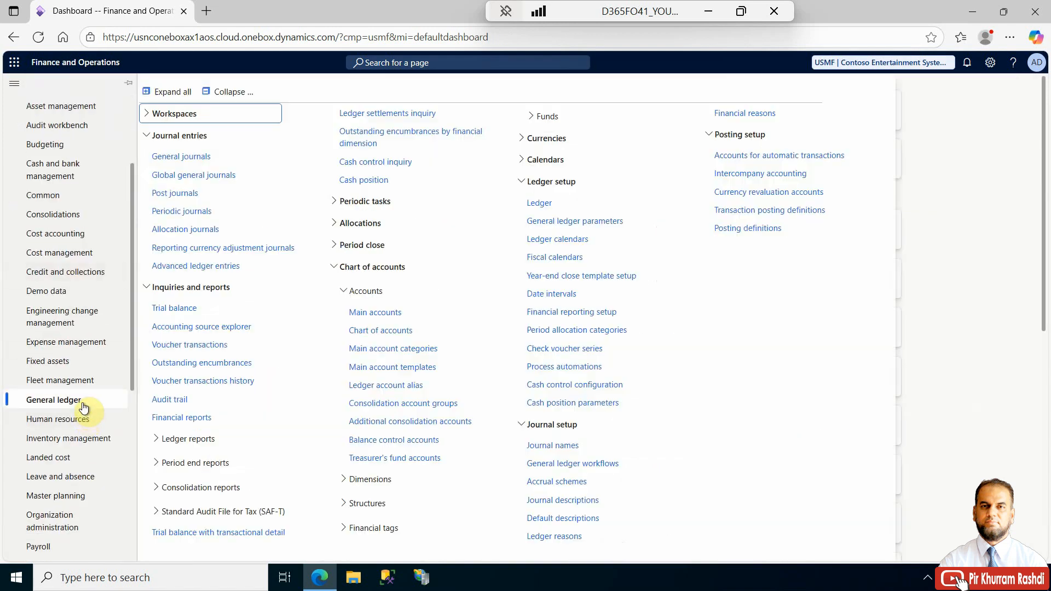
left_click(197, 161)
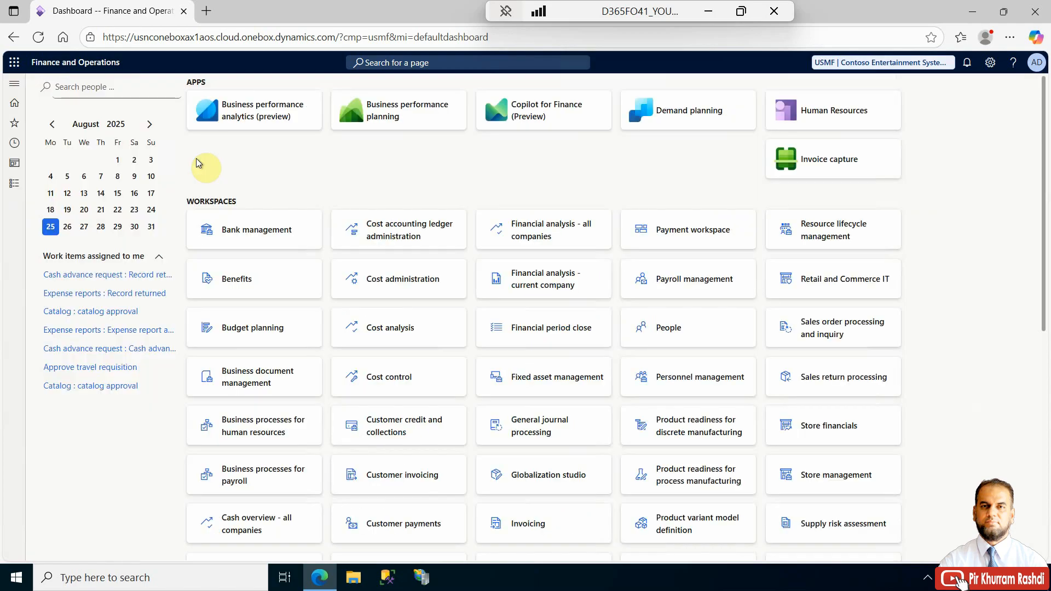
left_click(109, 88)
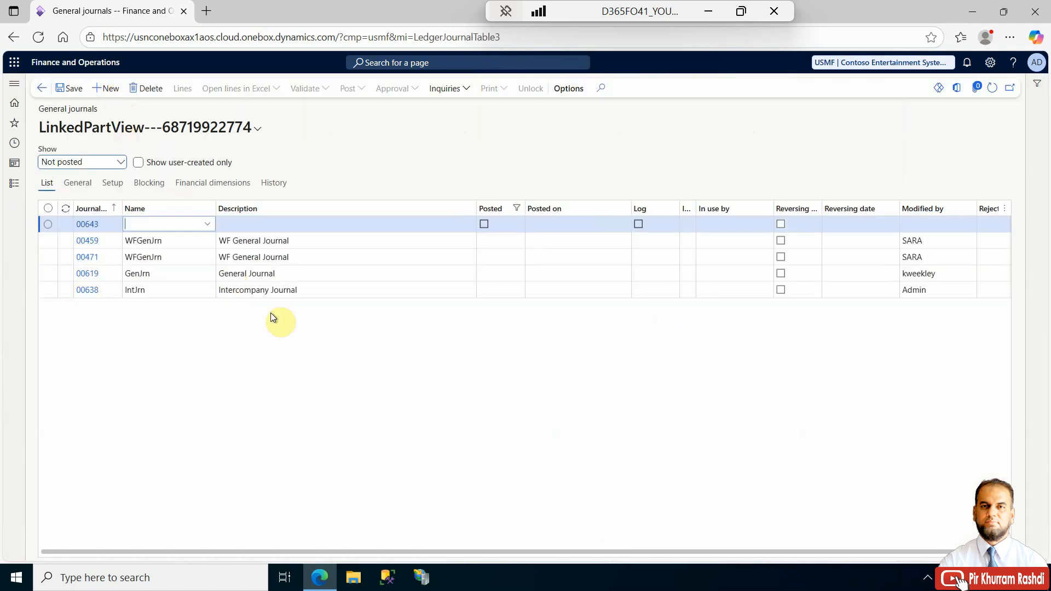
left_click(211, 226)
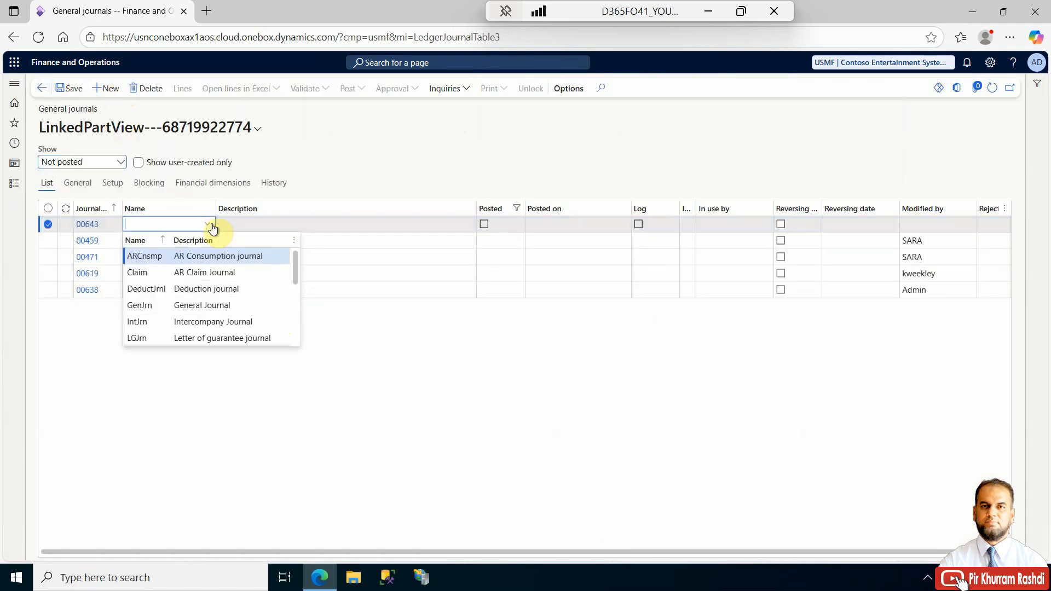
left_click(180, 323)
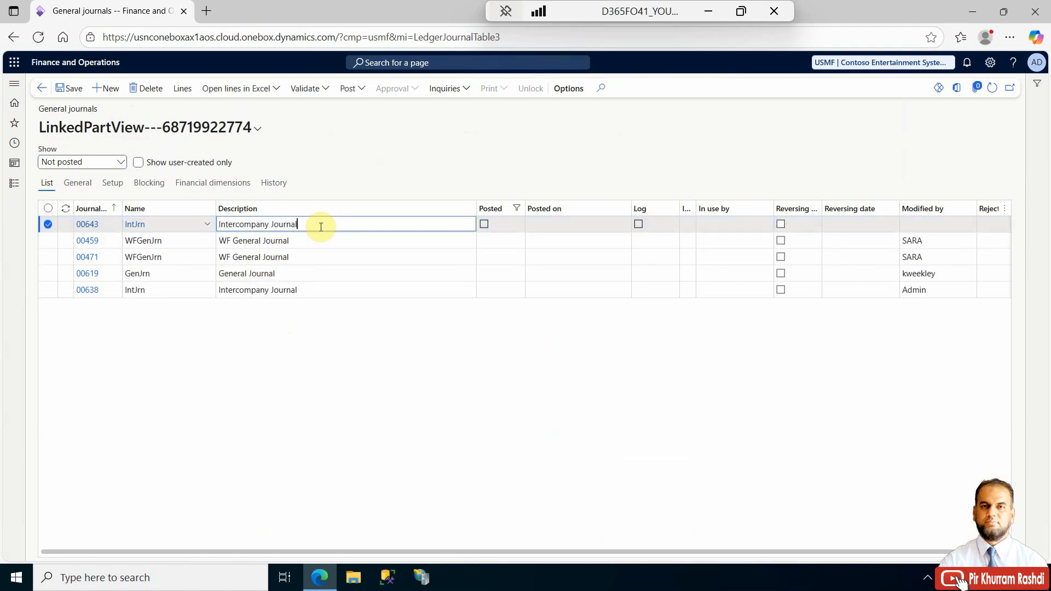
- Set the journal description to Intercompany Journal - 01072025 and open the journal lines
type("- 01072025")
left_click(182, 90)
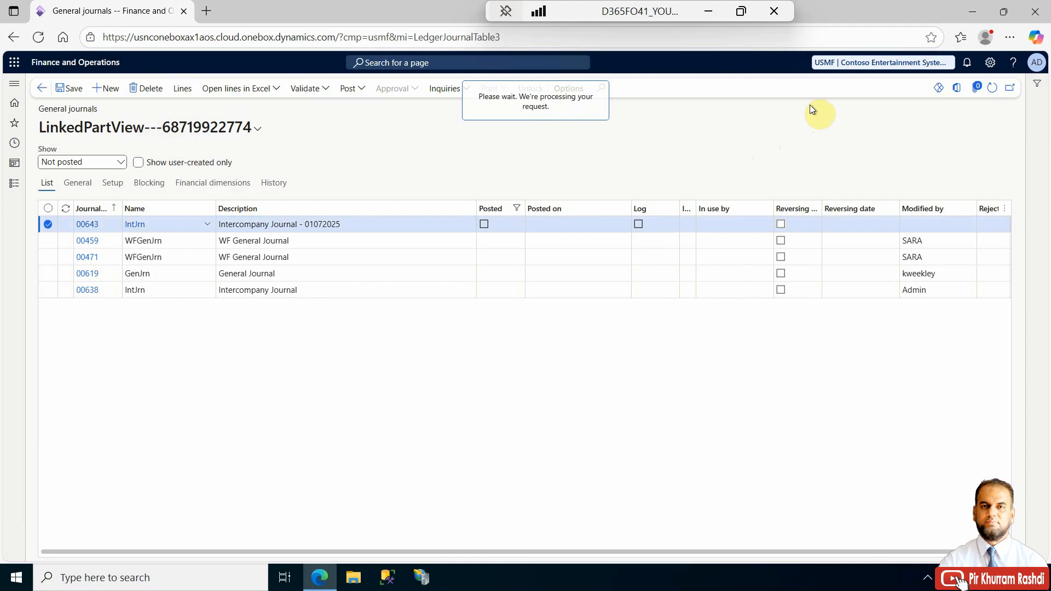
left_click_drag(438, 458, 376, 456)
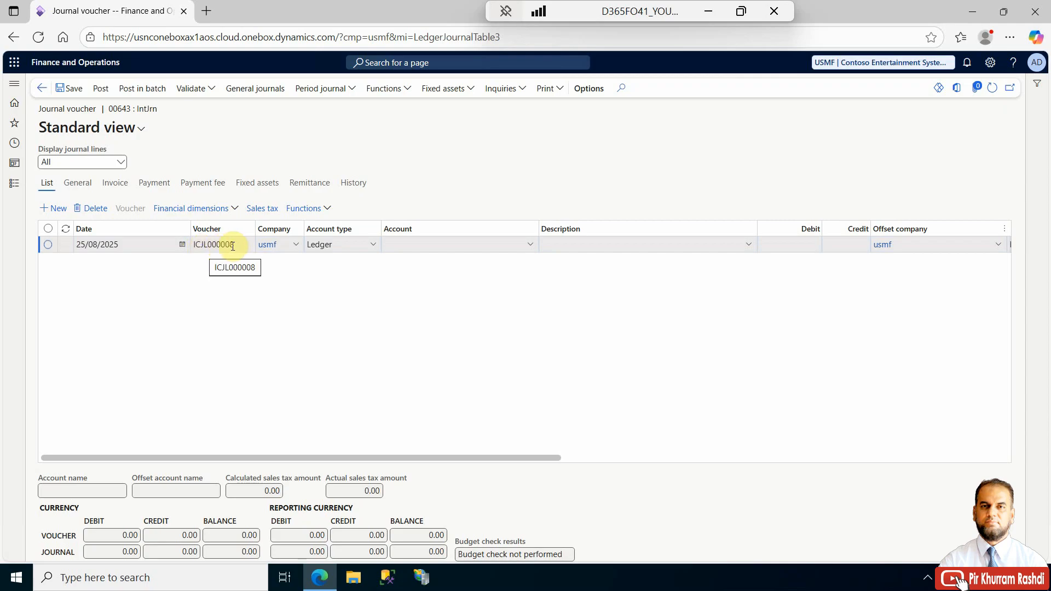
- On the first line, set the date to 01/08/2025, account type to Bank and account to USMF OPER
left_click(182, 247)
left_click(158, 294)
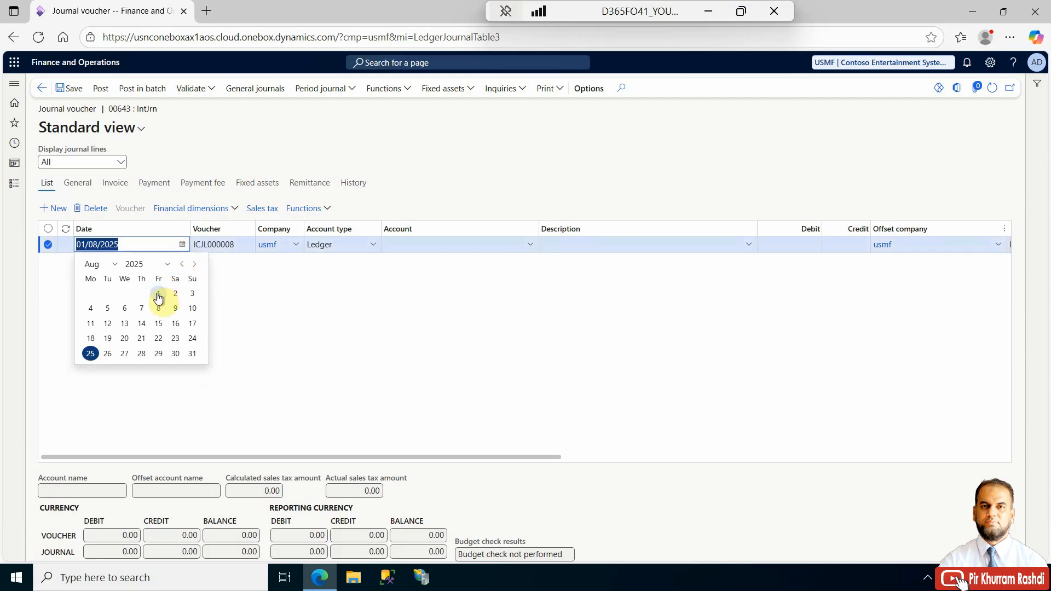
left_click(372, 249)
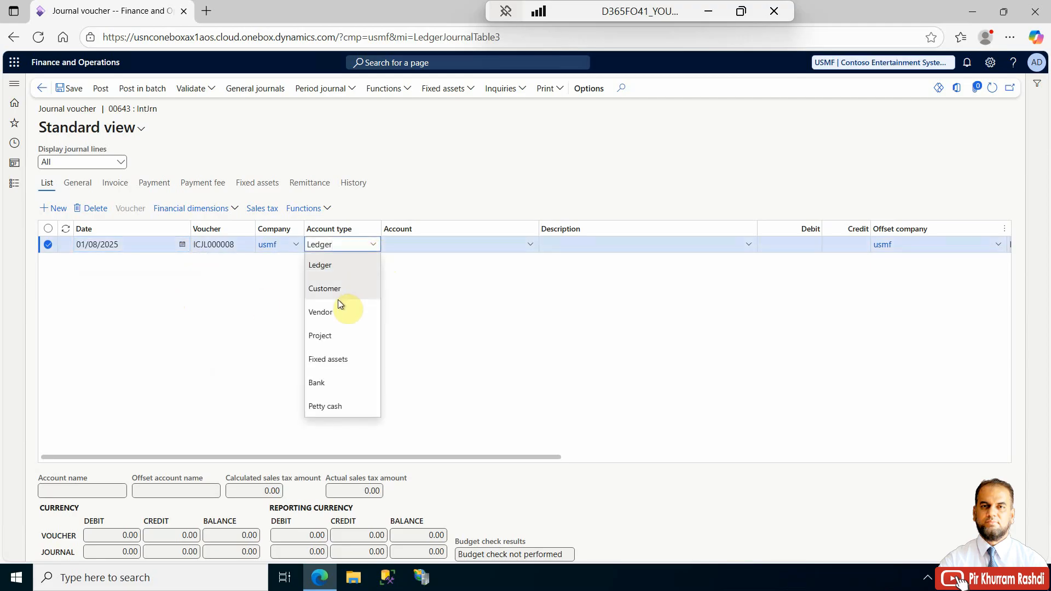
left_click(337, 381)
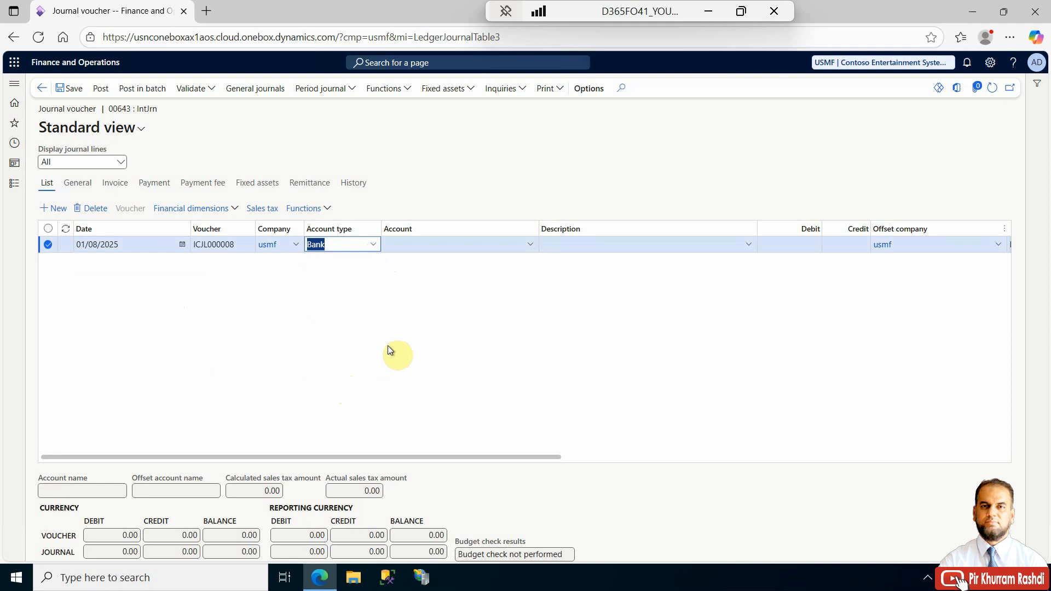
left_click(530, 245)
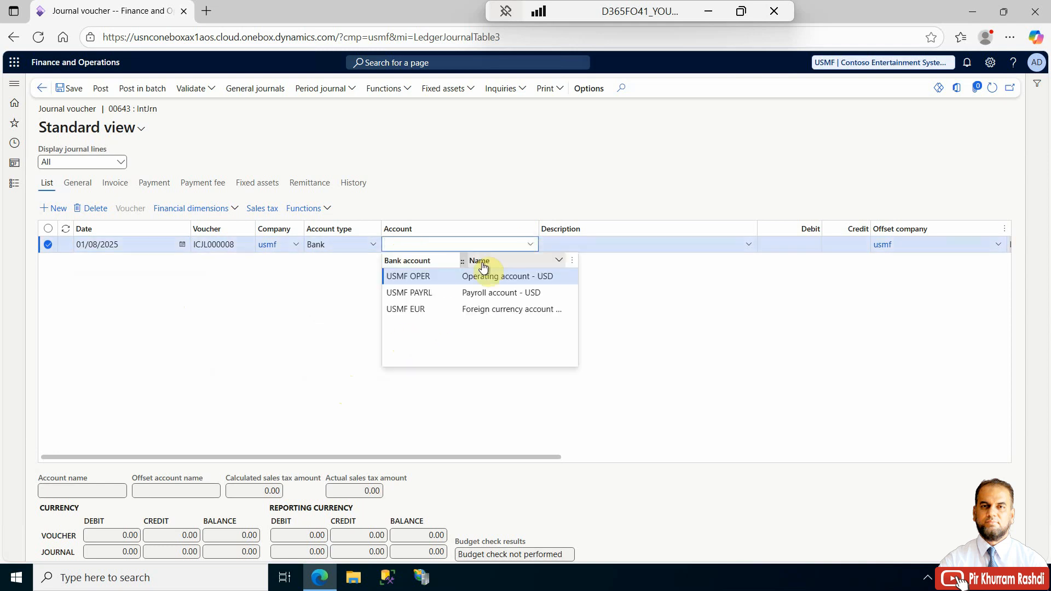
left_click(453, 276)
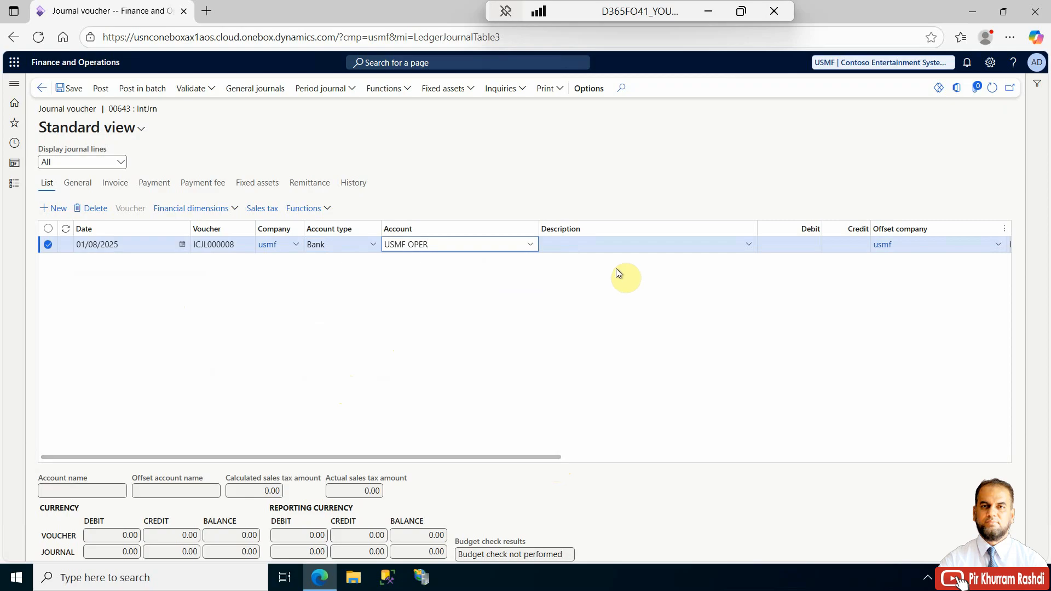
- Enter the line description Intercompany account example #1 with a credit of 10,000, then add a new line
left_click(620, 247)
type("Intercompany acc")
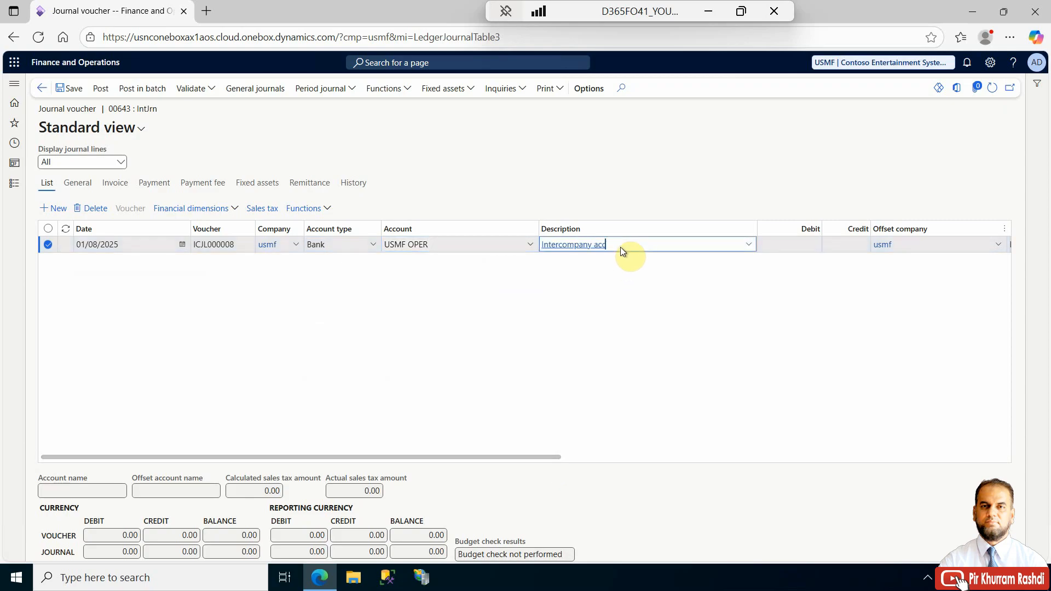
type("ount example #1")
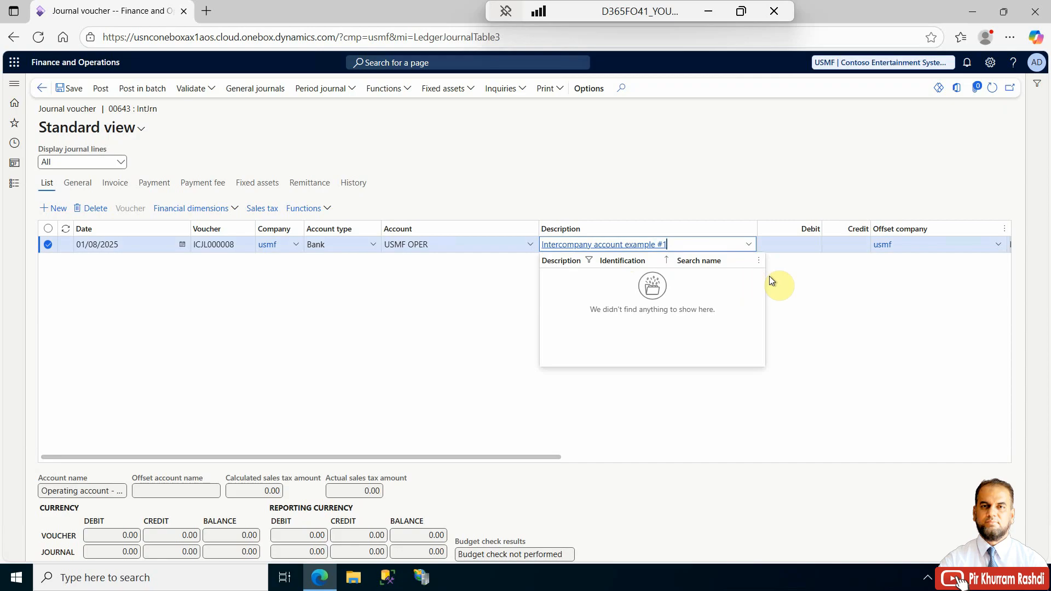
left_click(837, 247)
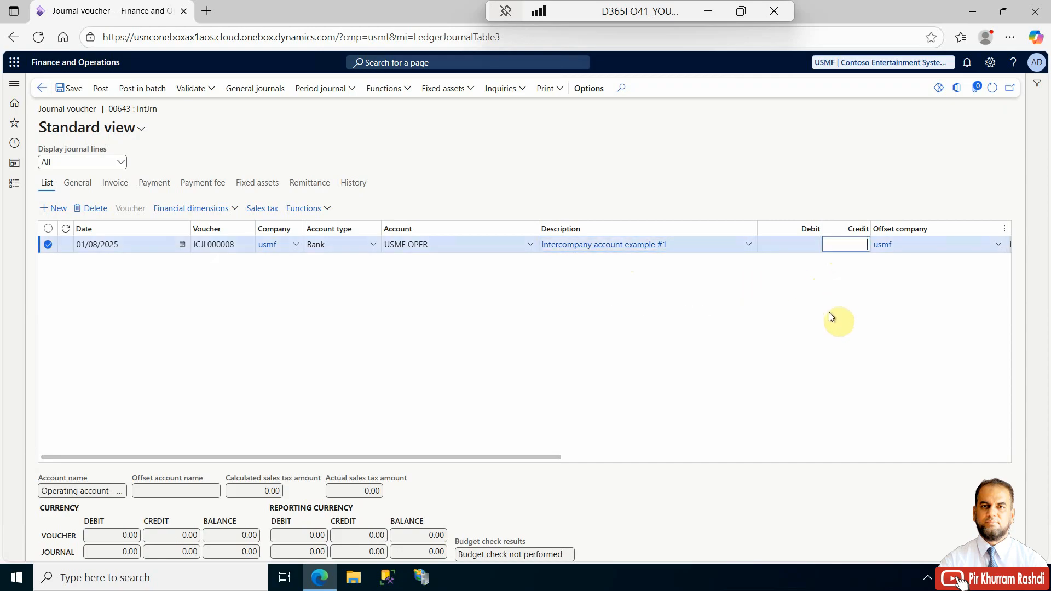
type("10000")
key("Tab")
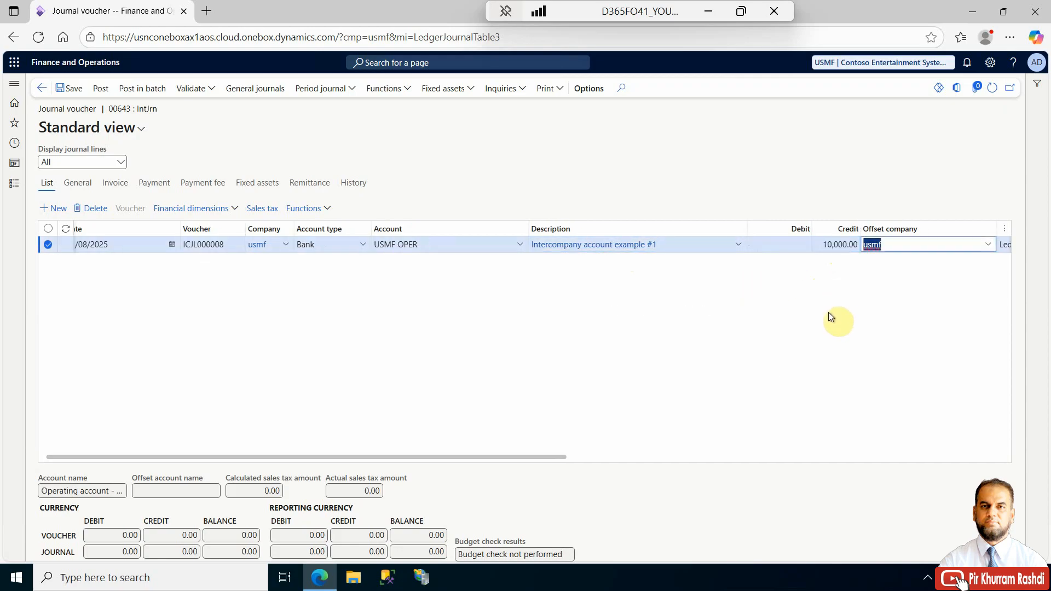
left_click_drag(509, 458, 115, 270)
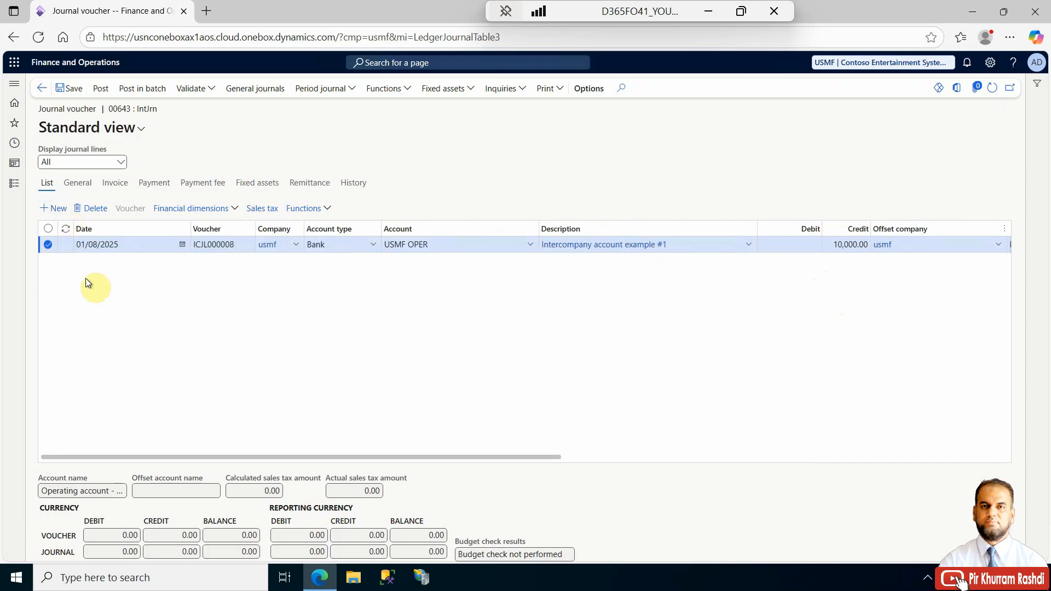
key("alt+n")
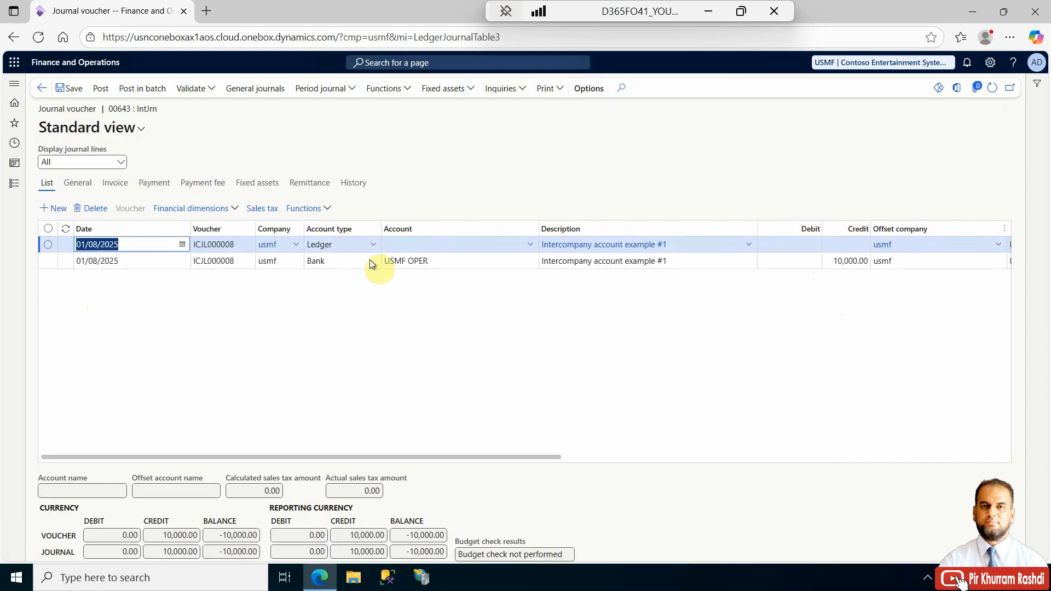
- On the new ledger line, set the account to 600150 and enter a debit of 6,000
left_click(387, 245)
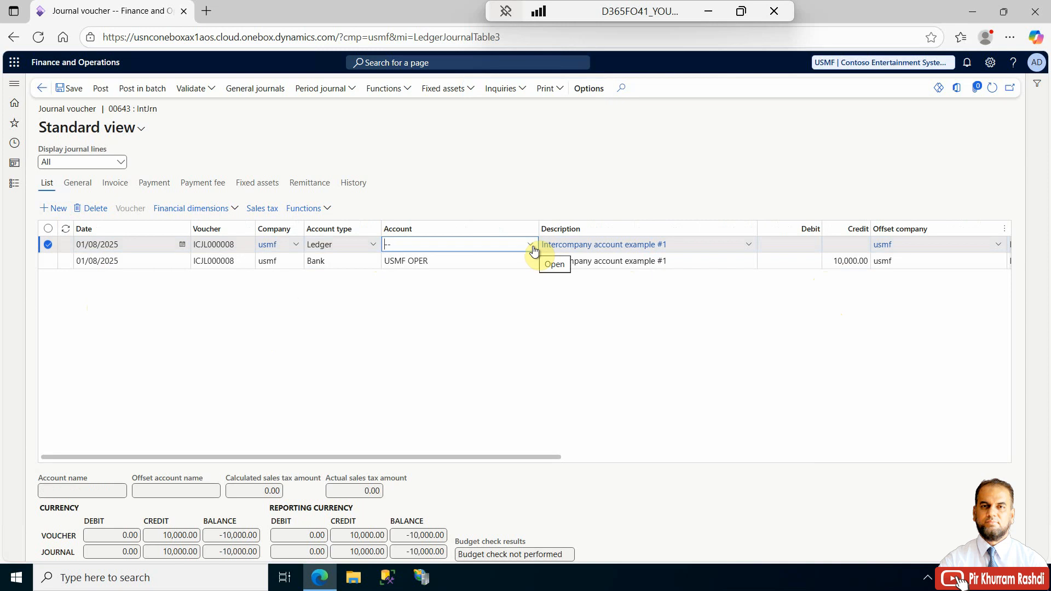
type("6")
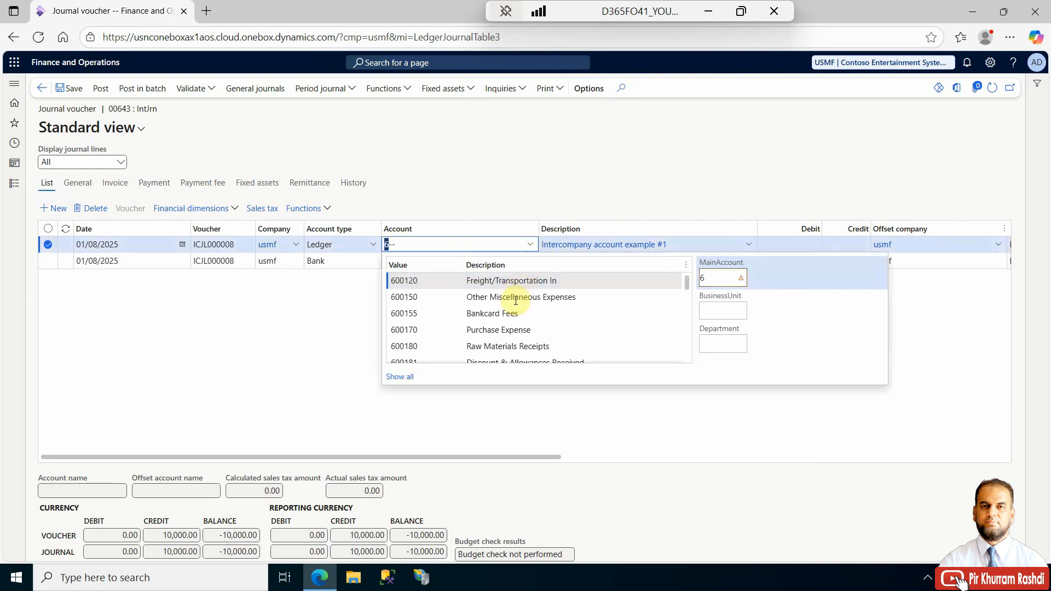
left_click(516, 300)
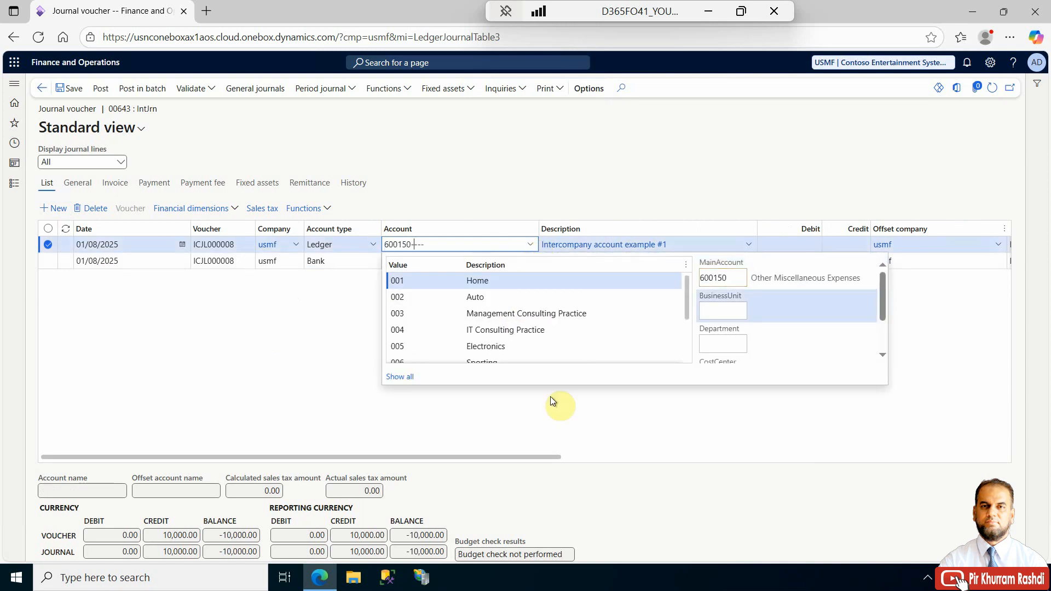
left_click(537, 434)
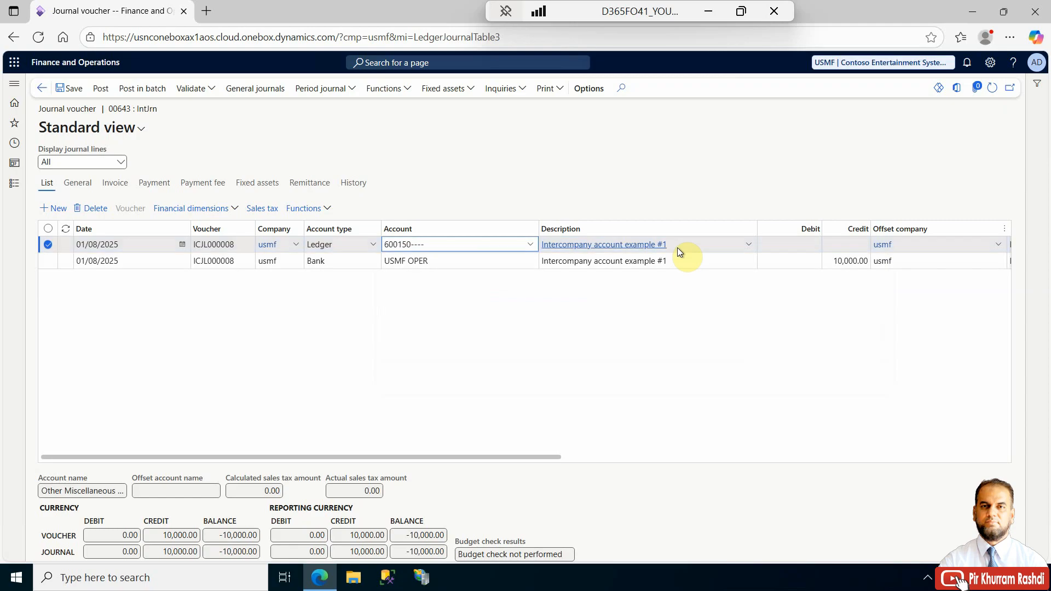
left_click(788, 244)
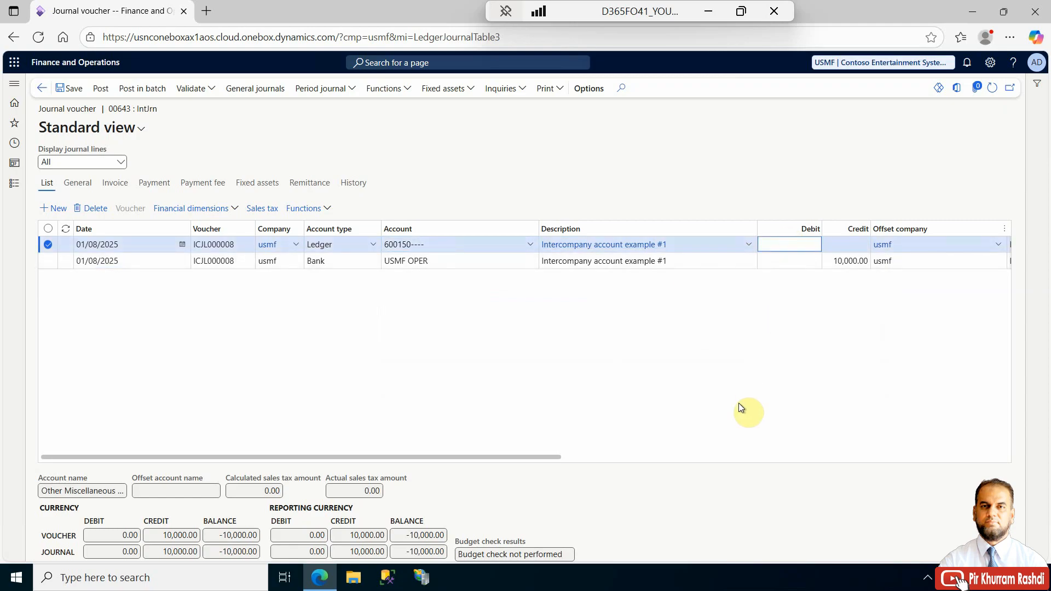
type("6000")
key("Tab")
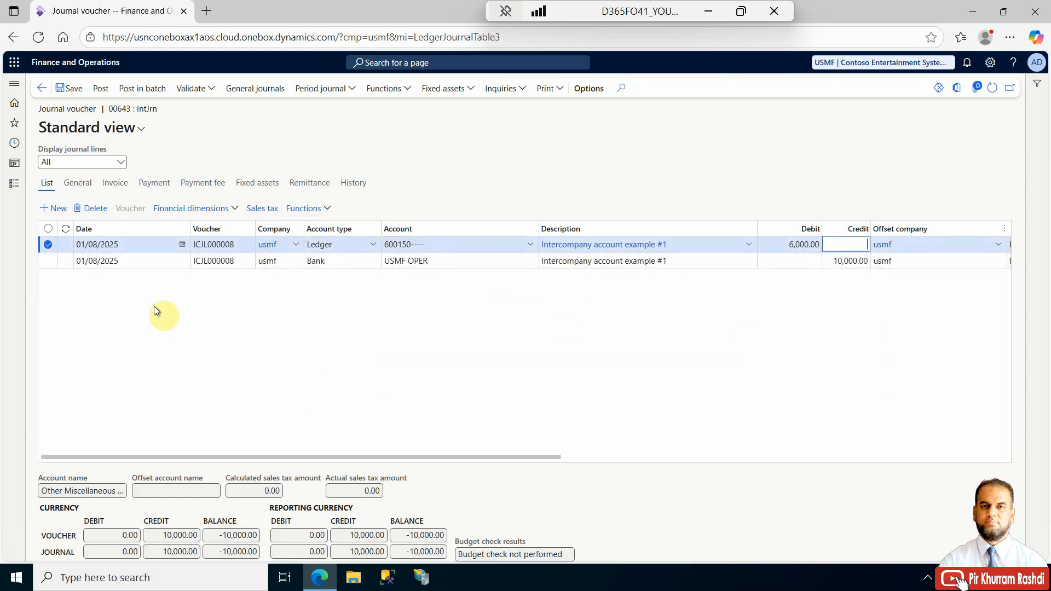
- Add another journal line and set its company to USRT
left_click(57, 208)
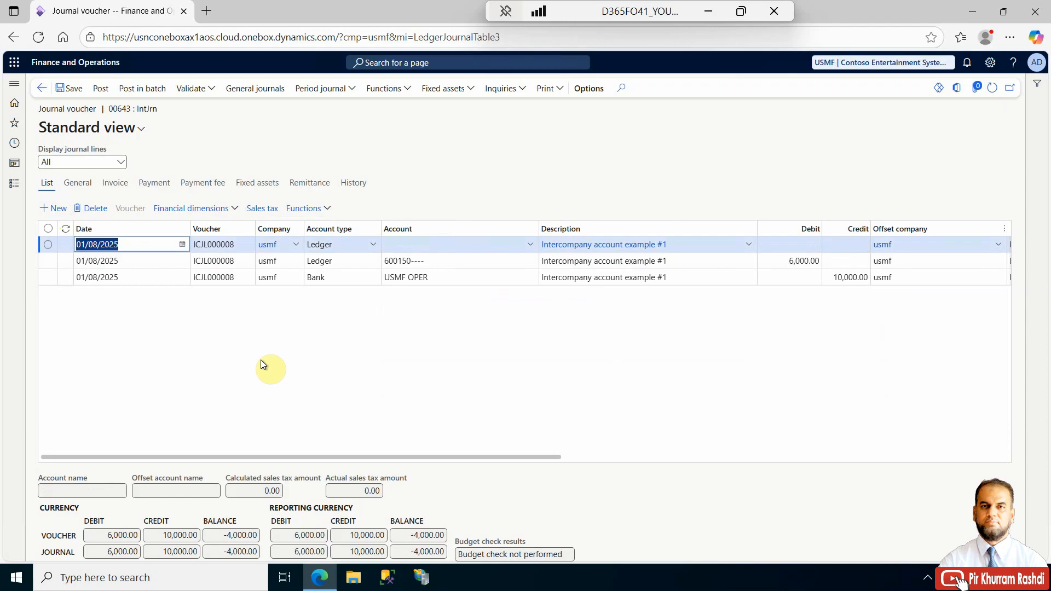
left_click(297, 245)
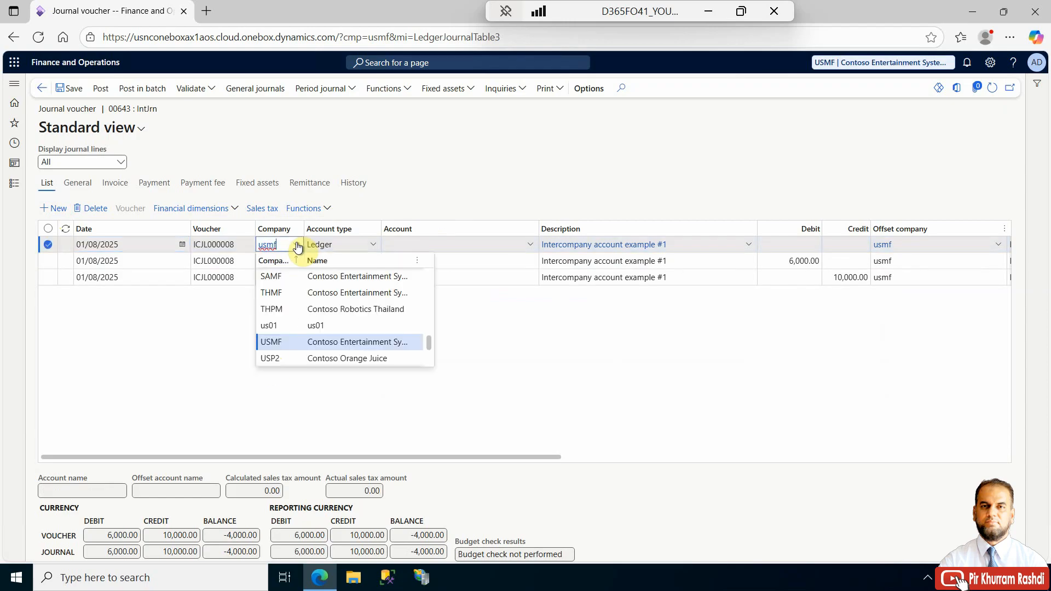
scroll(298, 329, "down", 2)
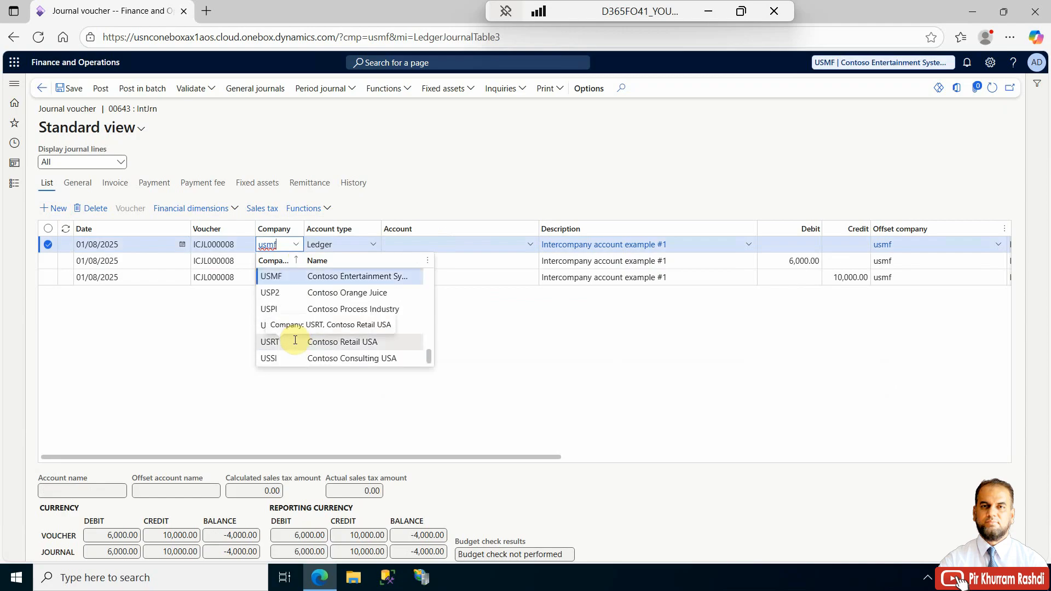
left_click(295, 340)
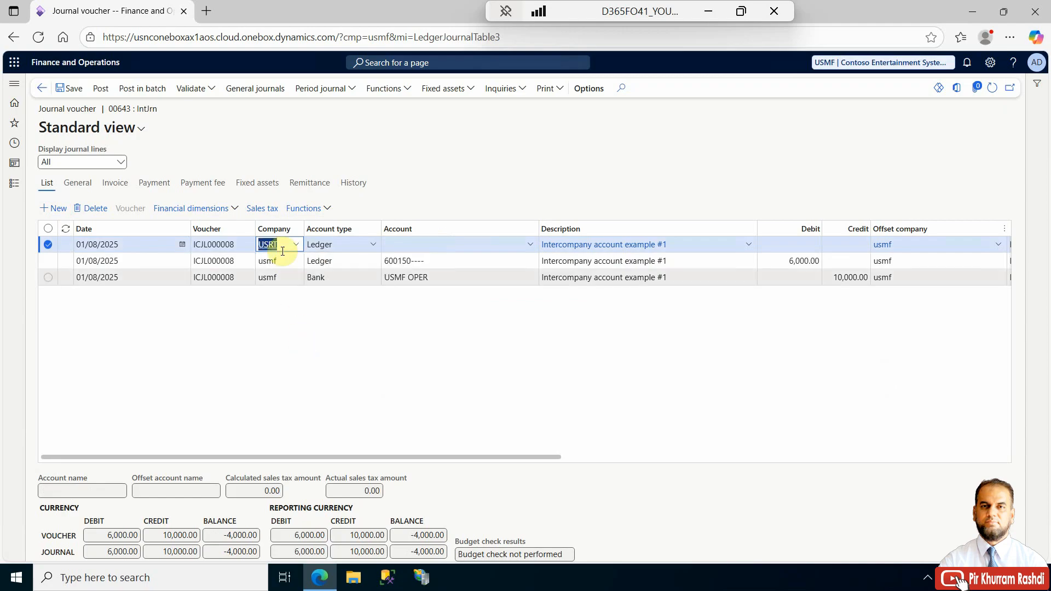
- On the USRT line, set the ledger account to 600150 and enter a debit of 4,000
left_click(393, 246)
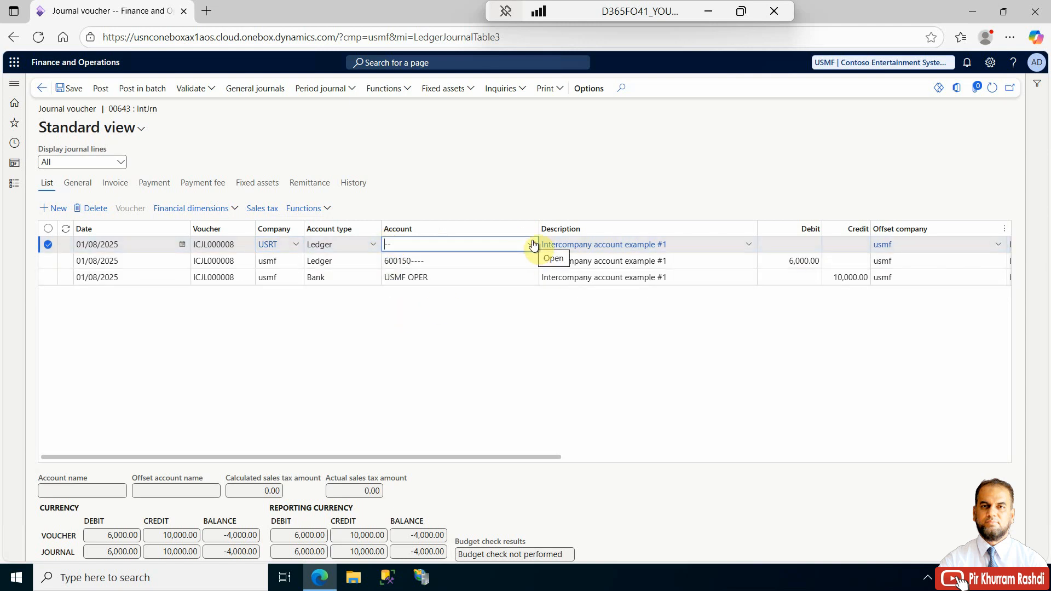
type("6")
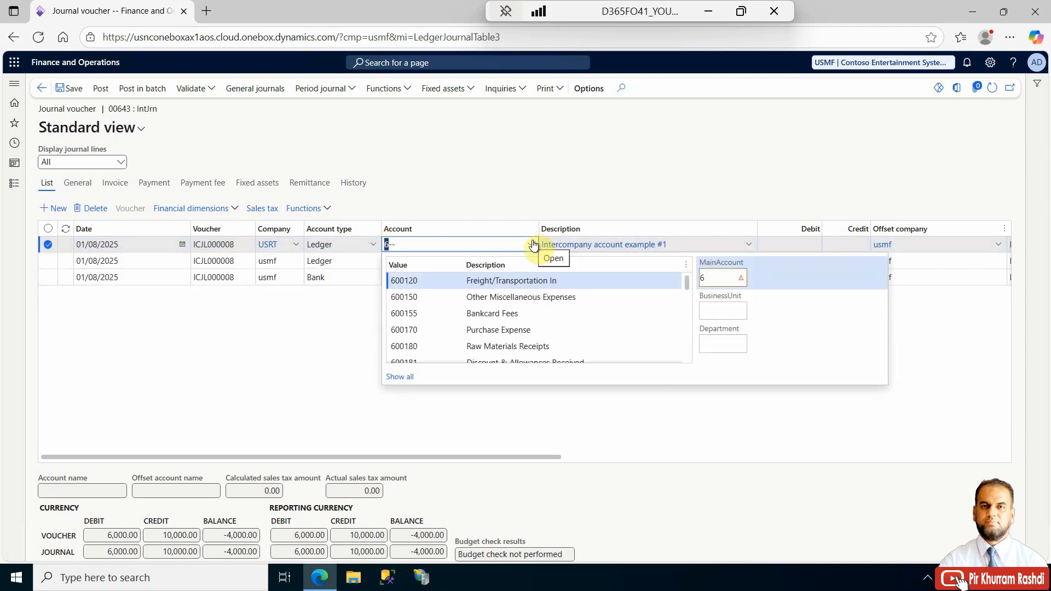
left_click(504, 297)
left_click(272, 344)
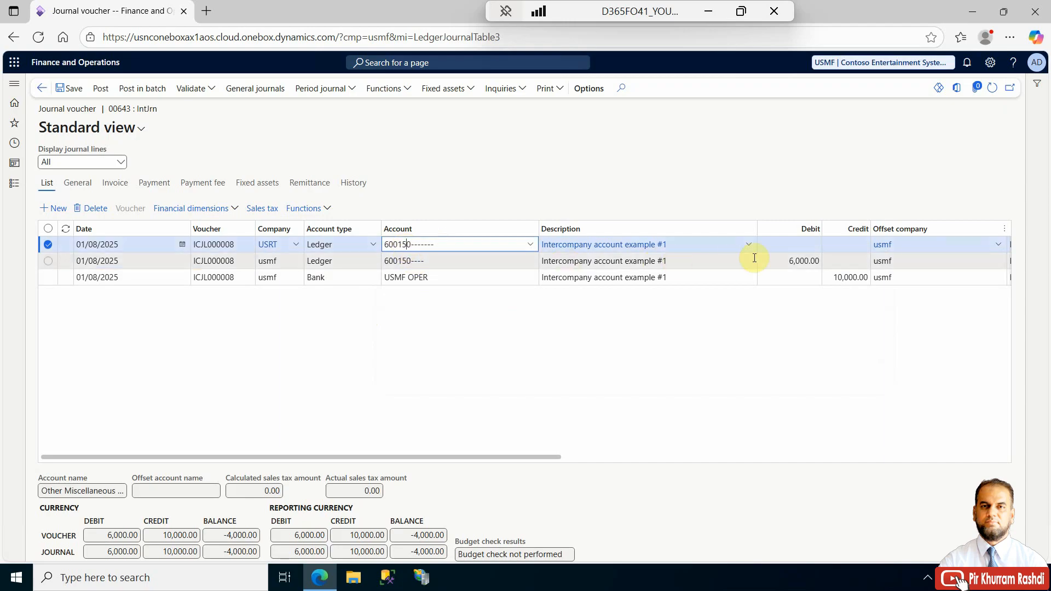
left_click(791, 247)
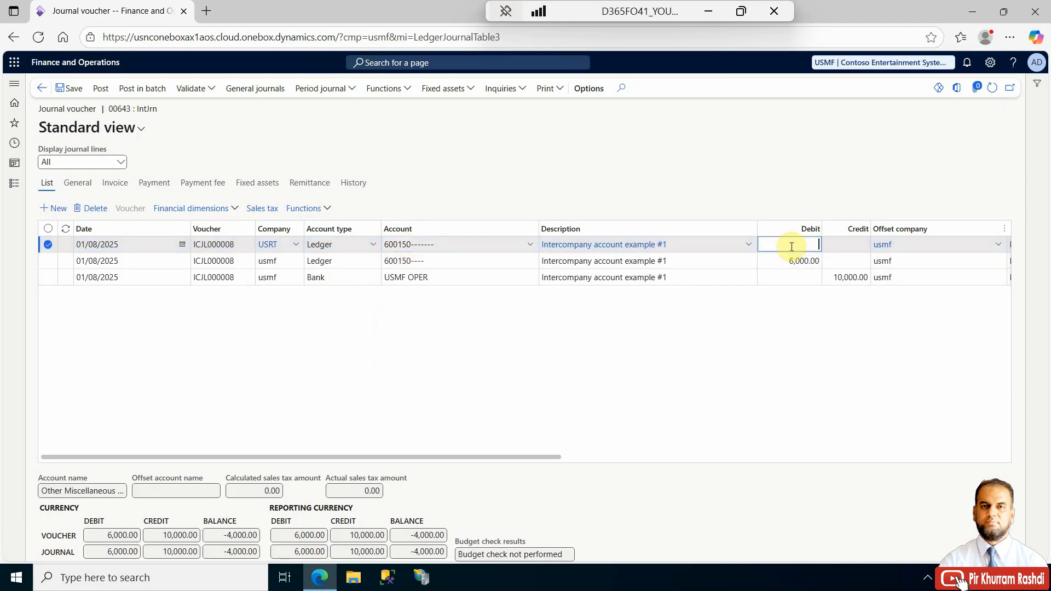
type("4000")
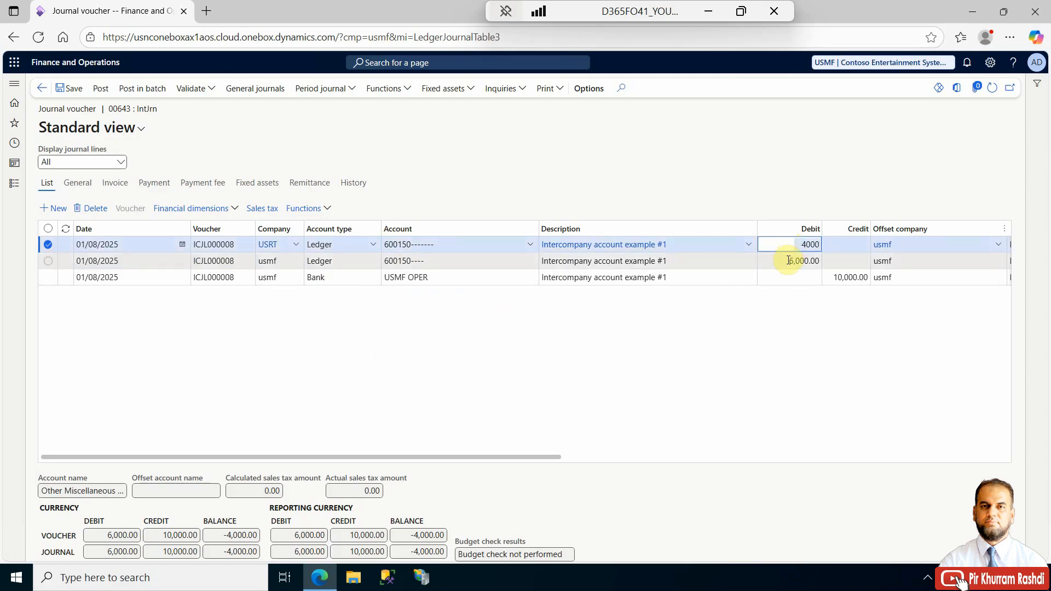
left_click(788, 261)
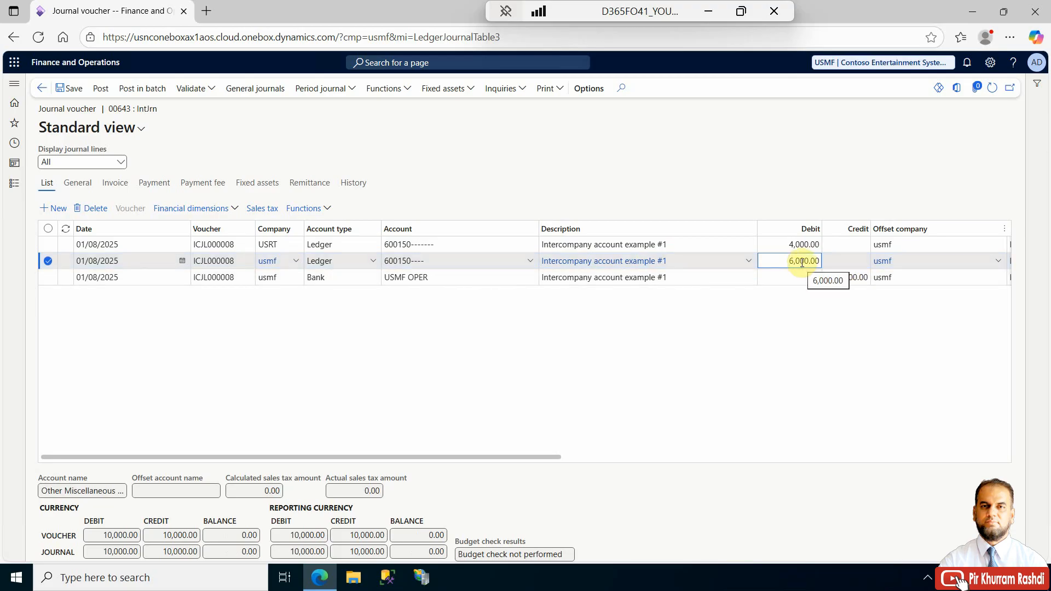
- Validate the intercompany journal and post it
left_click(188, 96)
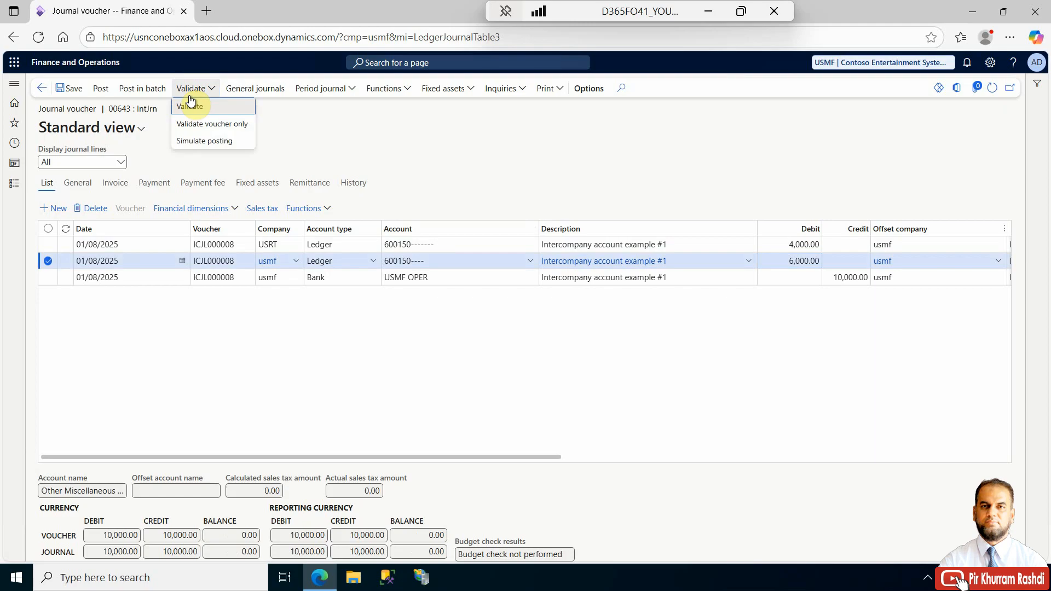
left_click(193, 106)
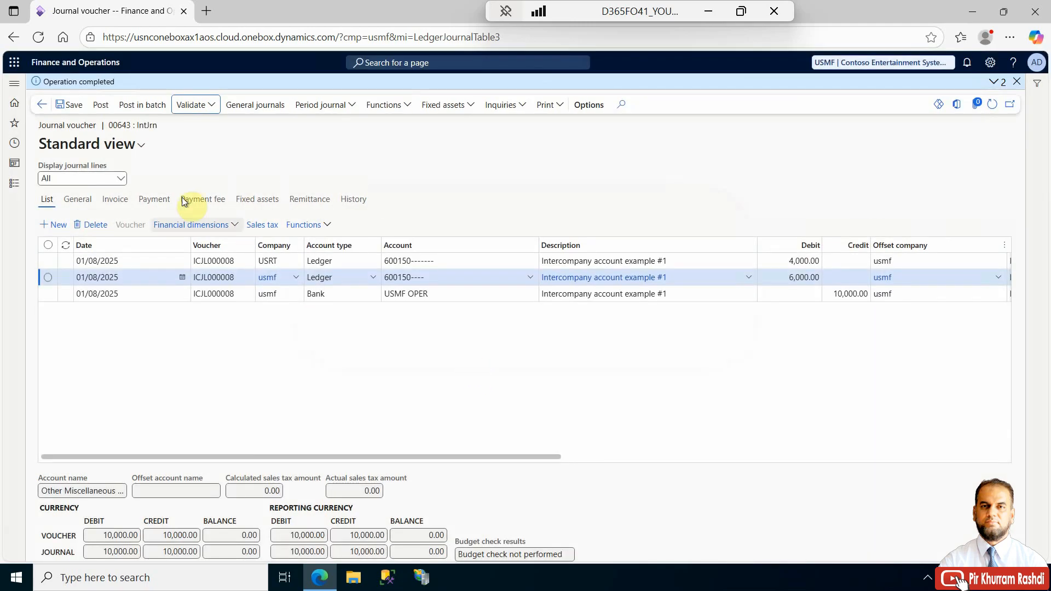
left_click(101, 105)
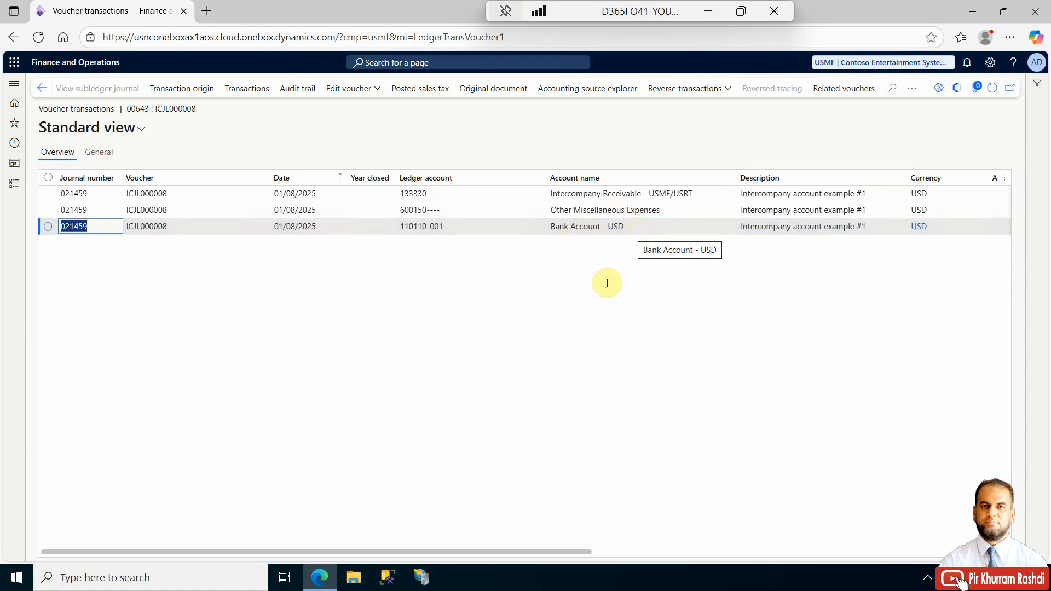
- Review the posted USMF voucher transactions and open the related USRT voucher
mouse_move(471, 551)
left_mouse_down()
mouse_move(813, 553)
mouse_move(479, 552)
left_mouse_up()
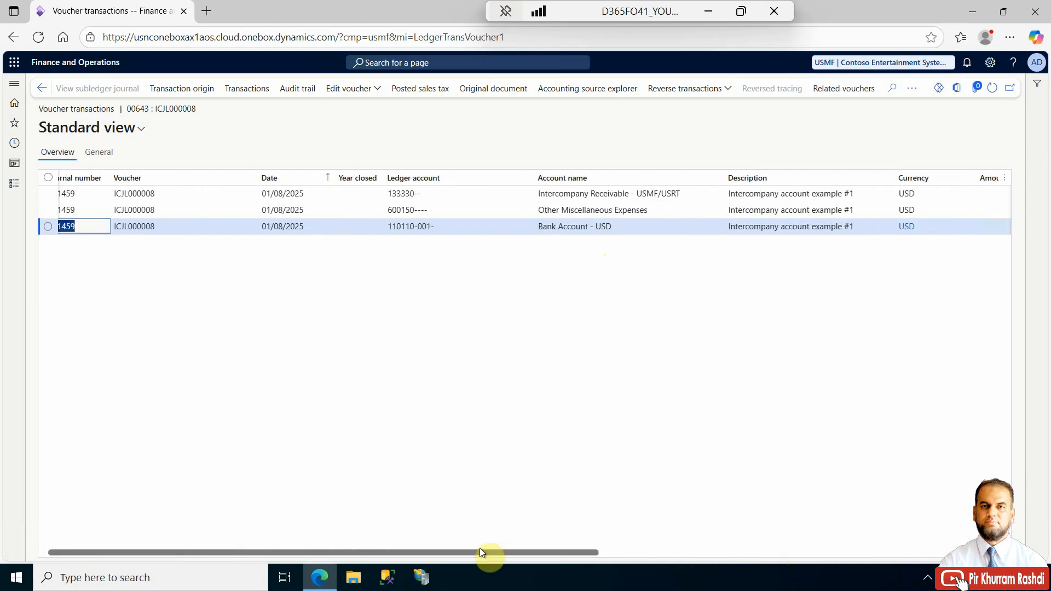
left_click_drag(469, 550, 449, 533)
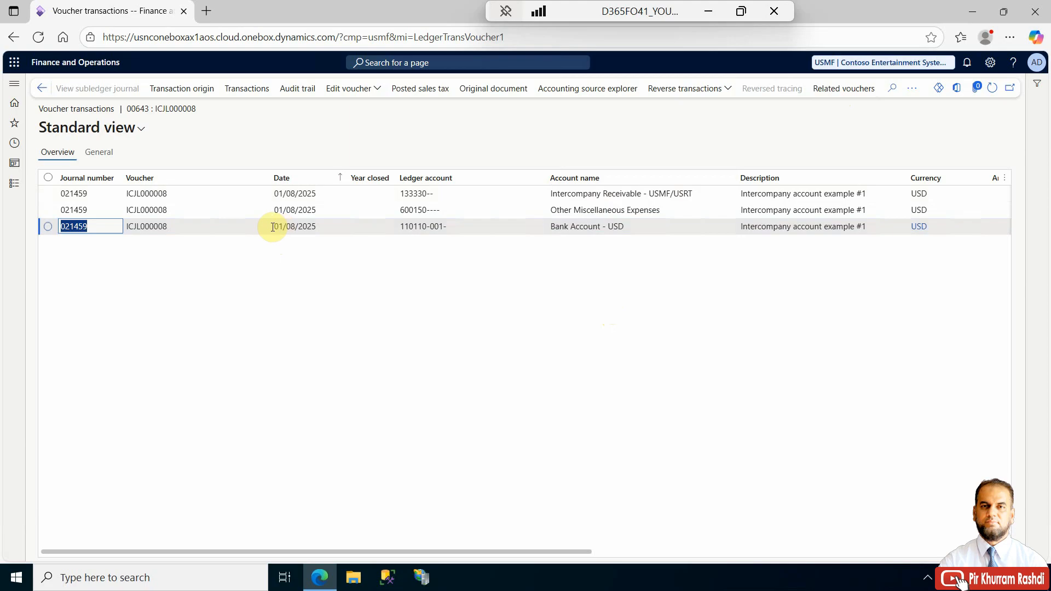
left_click(829, 95)
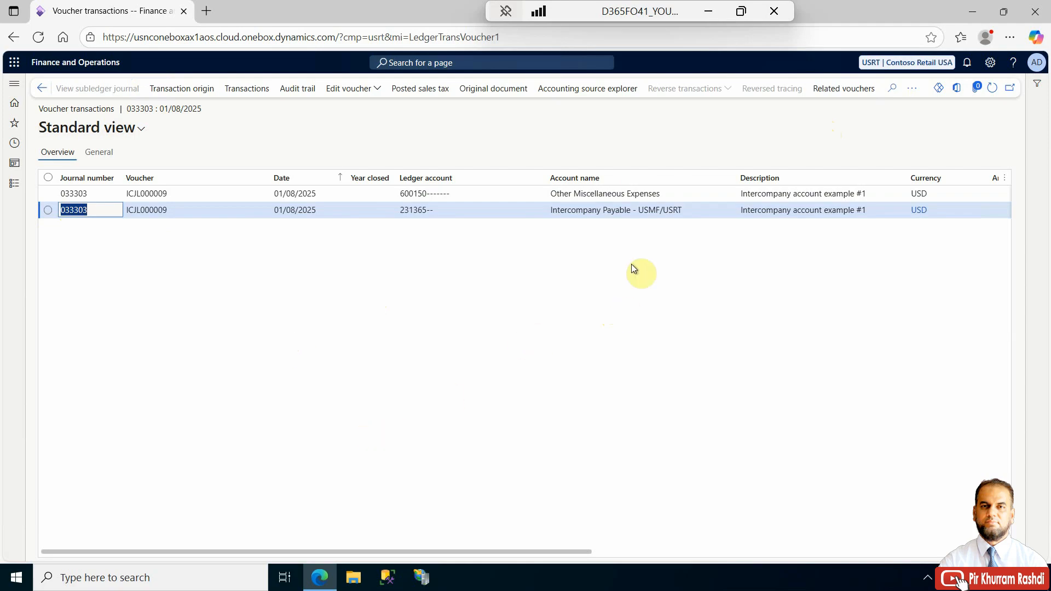
- Examine the USRT voucher's ledger accounts, amounts and posting types
left_click_drag(525, 549, 689, 552)
left_click(770, 194)
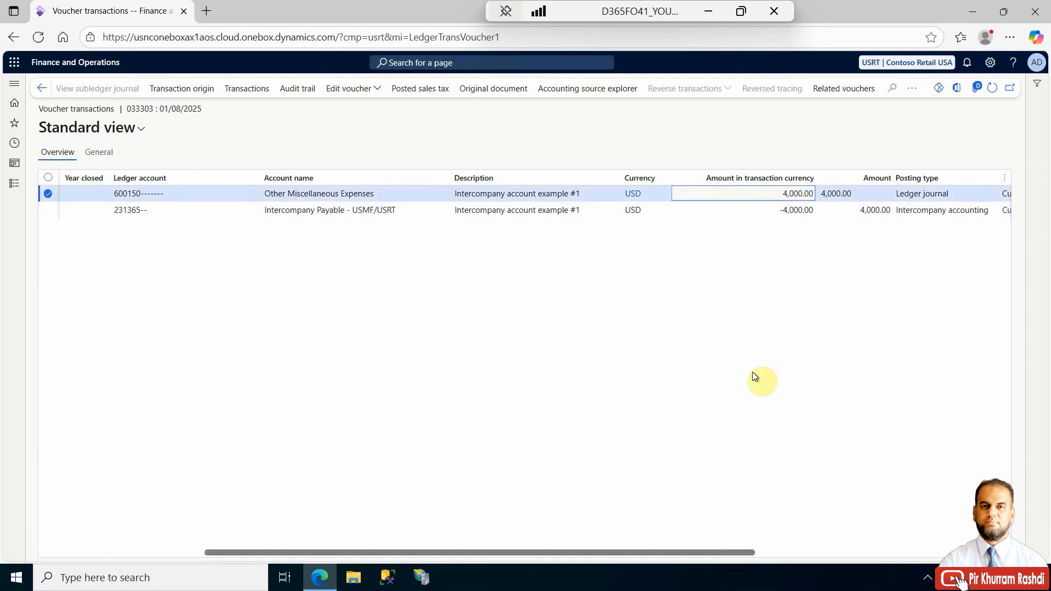
left_click(781, 211)
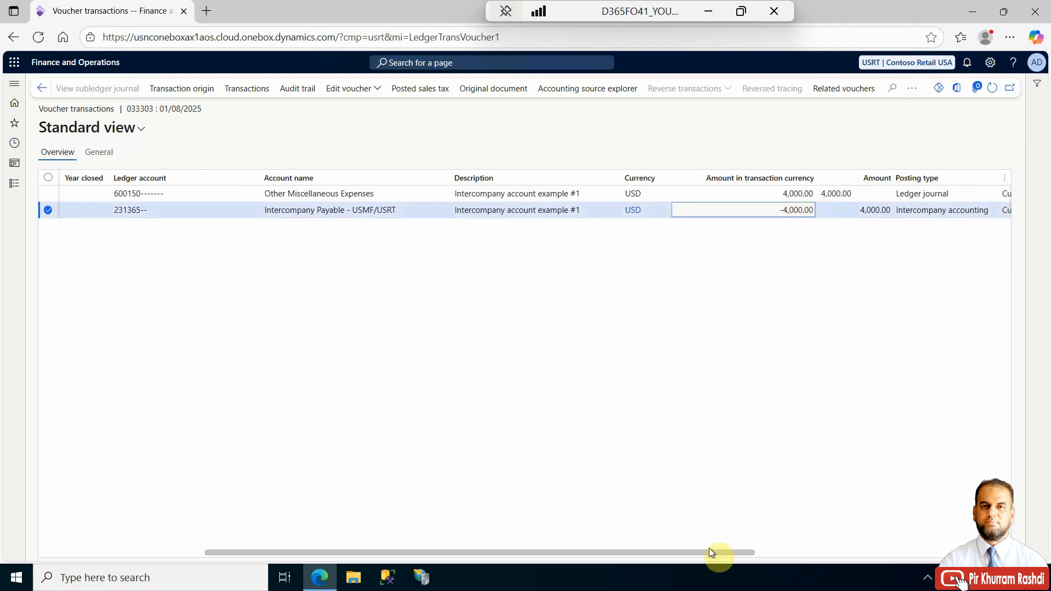
left_click_drag(706, 553, 469, 553)
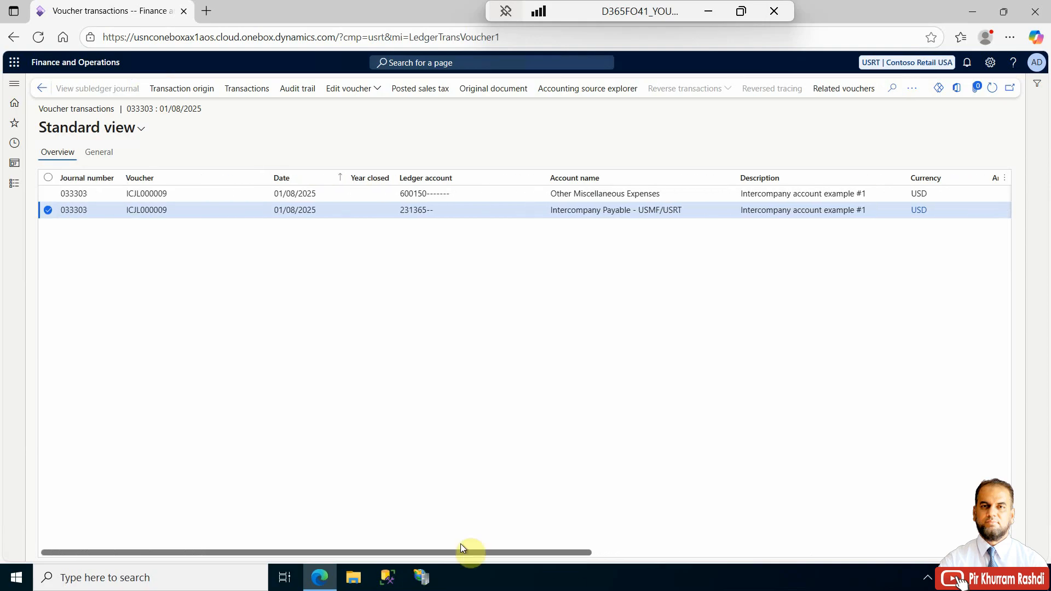
- Return to the General journals list
left_click(42, 92)
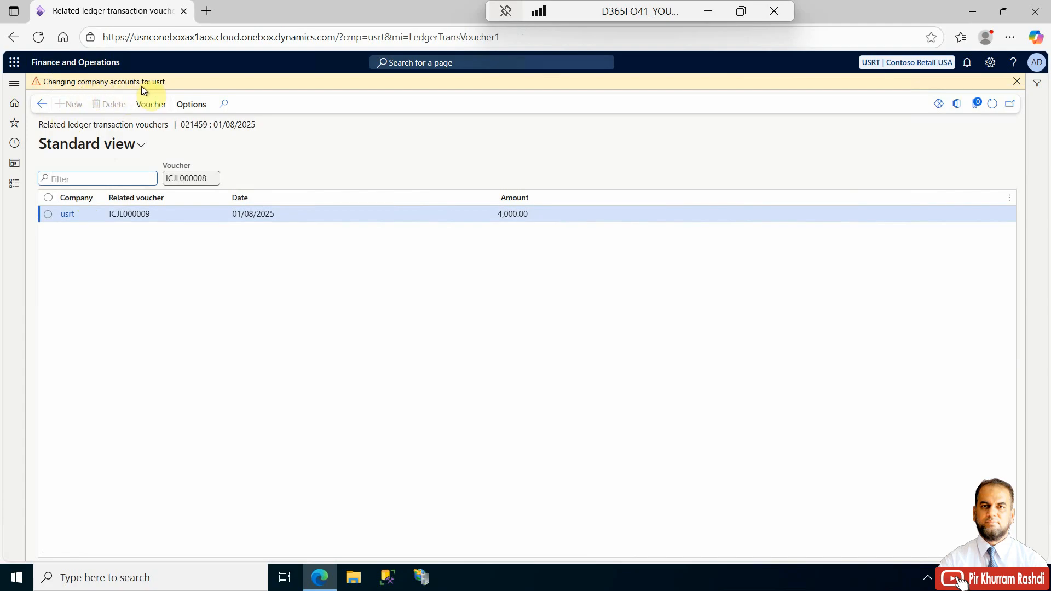
left_click(41, 104)
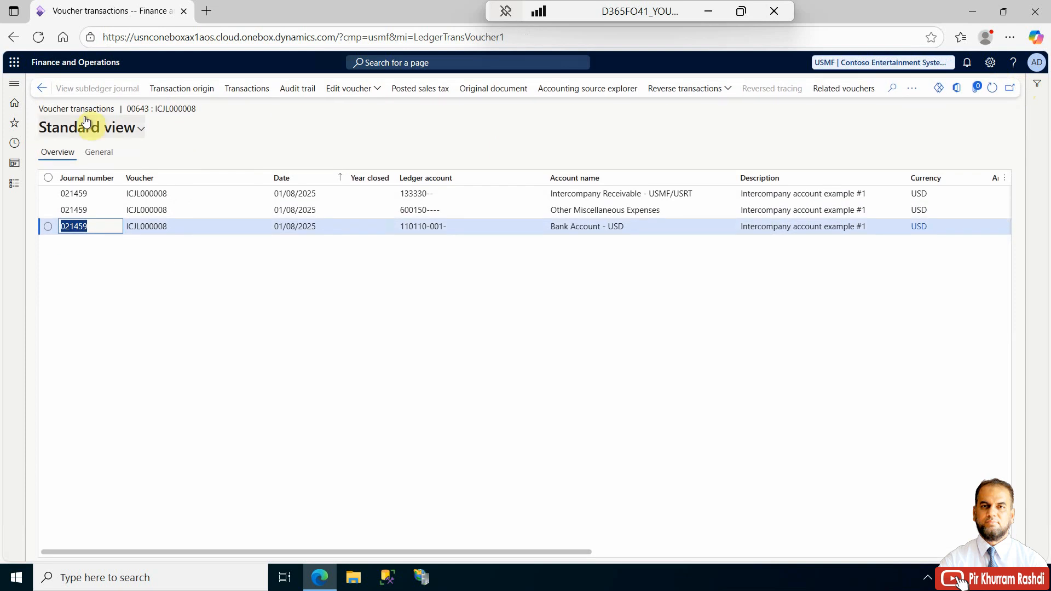
left_click(42, 94)
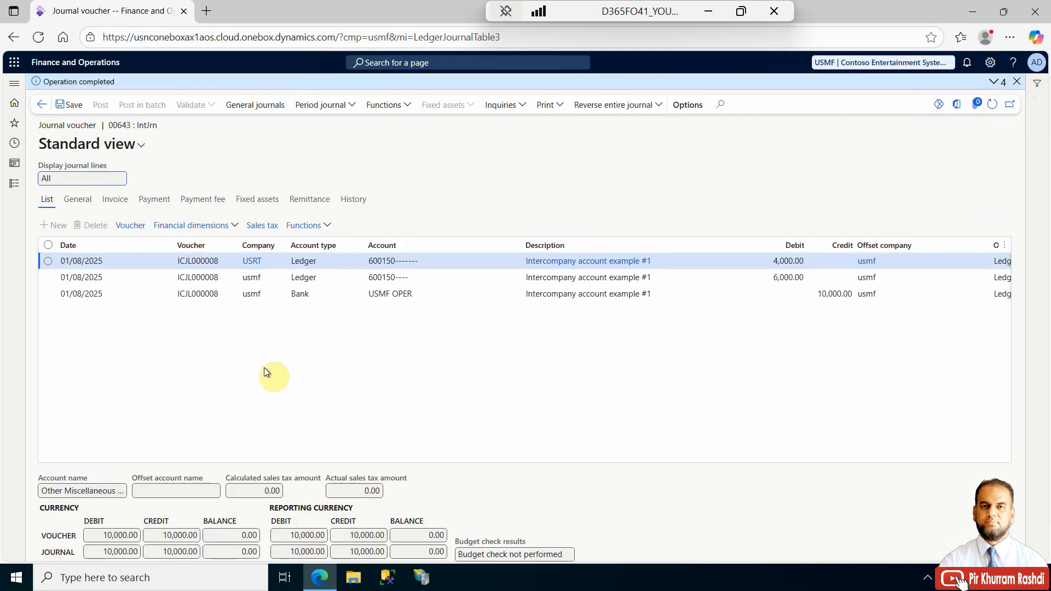
left_click(42, 104)
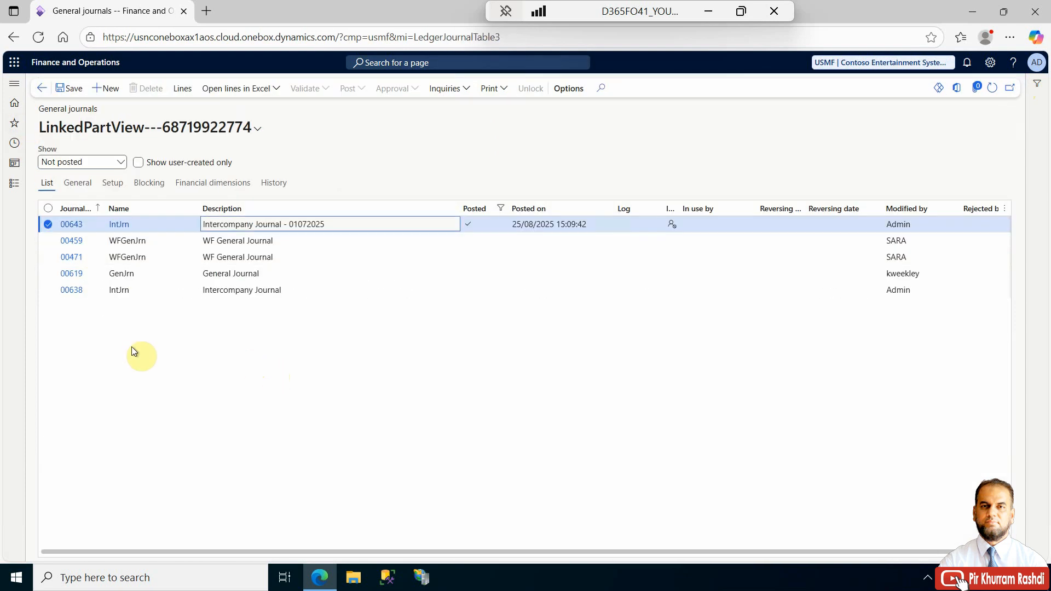
- Open Accounts payable invoice journals and create a new journal using the APInvoice journal name
left_click(15, 186)
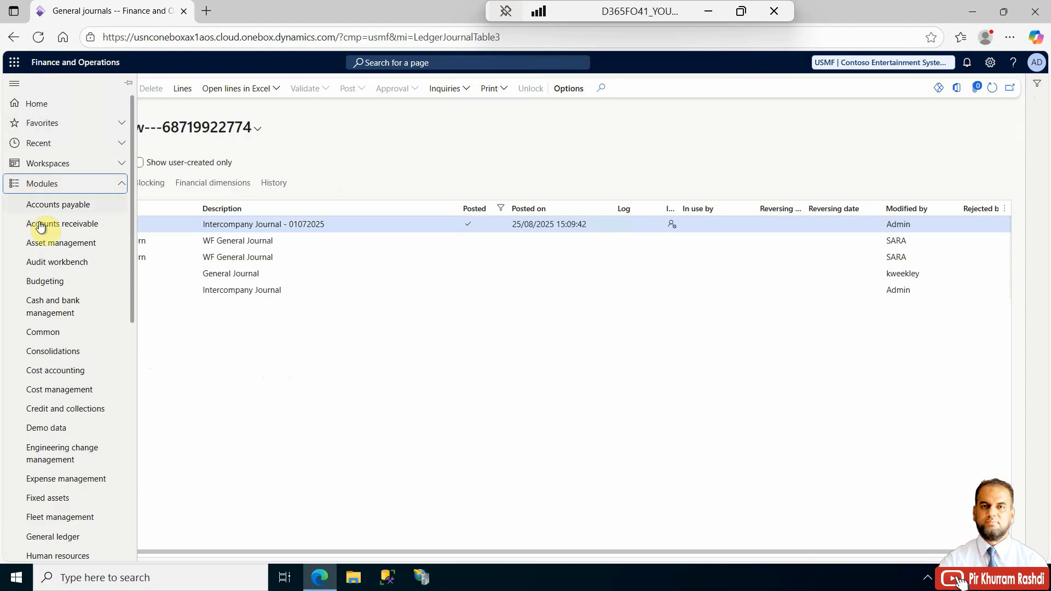
left_click(56, 207)
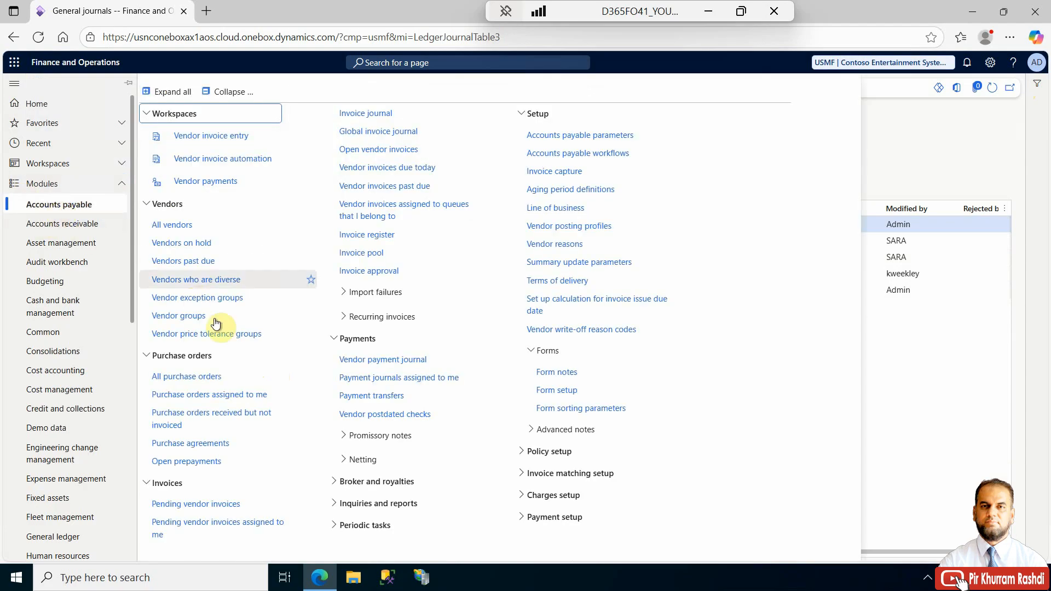
left_click(376, 113)
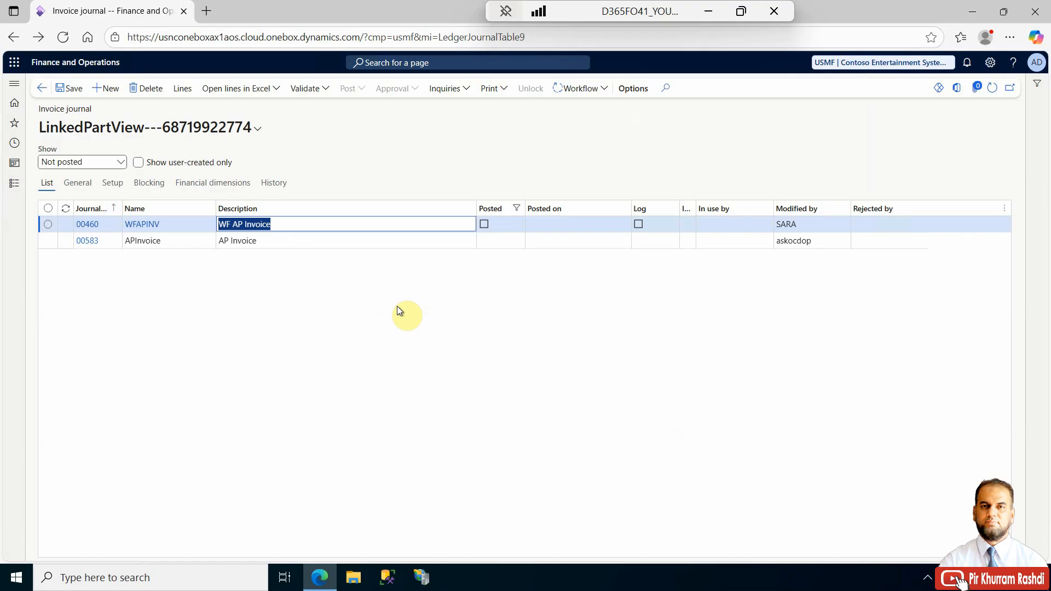
left_click(106, 87)
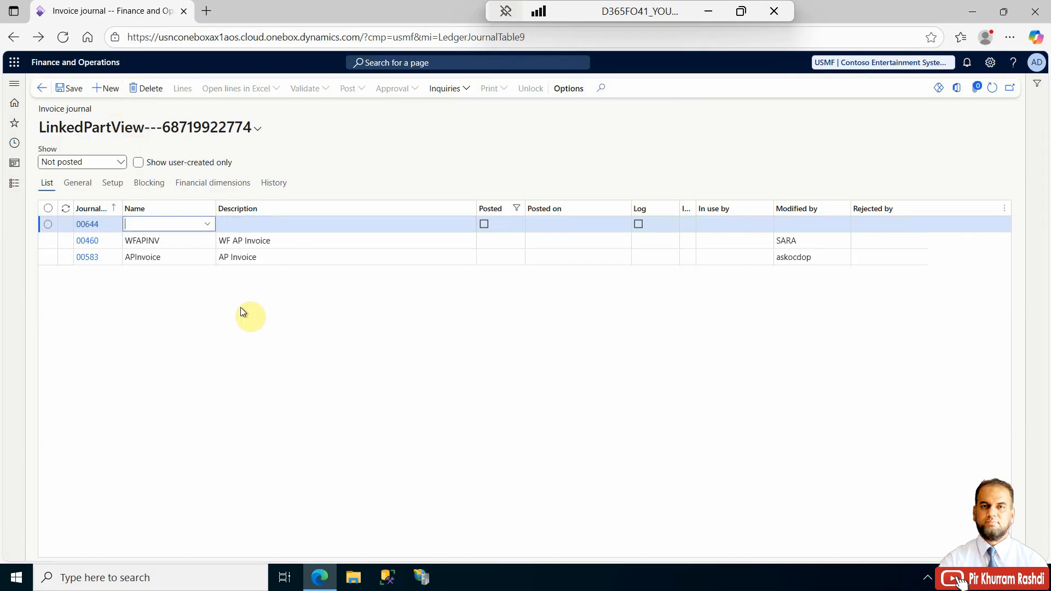
left_click(209, 224)
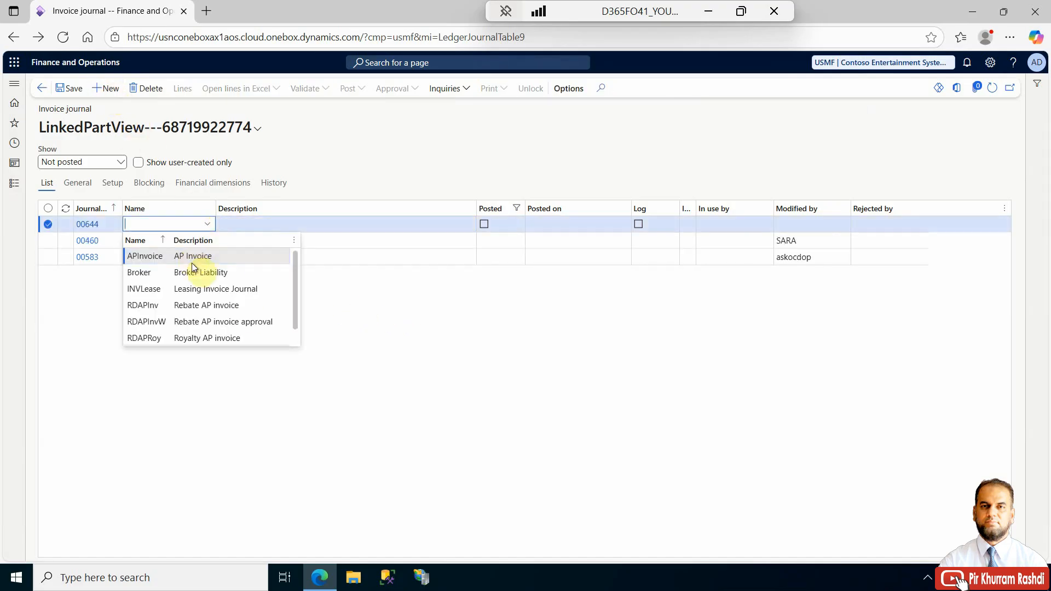
left_click(218, 258)
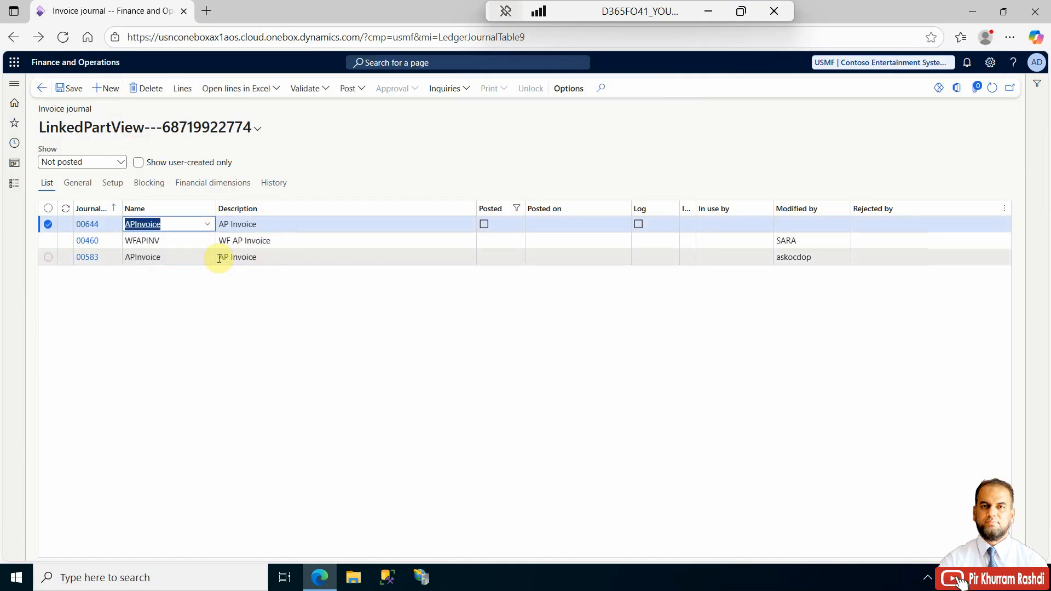
- Set the new journal's description to "AP Invoice - Intercompany journal" and open its lines
left_click(275, 225)
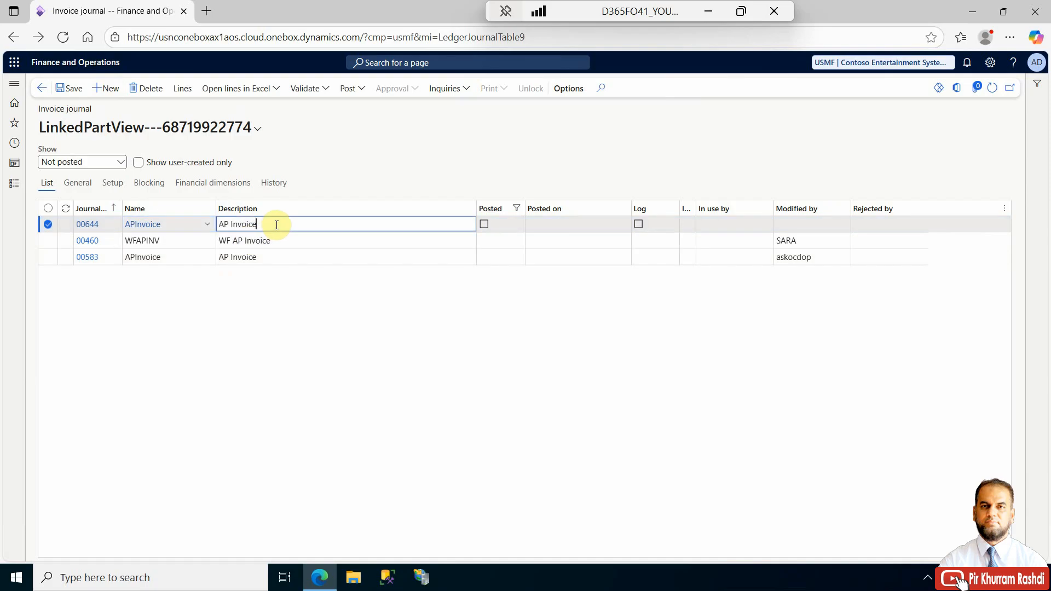
type("- Intercompany journal")
left_click(182, 88)
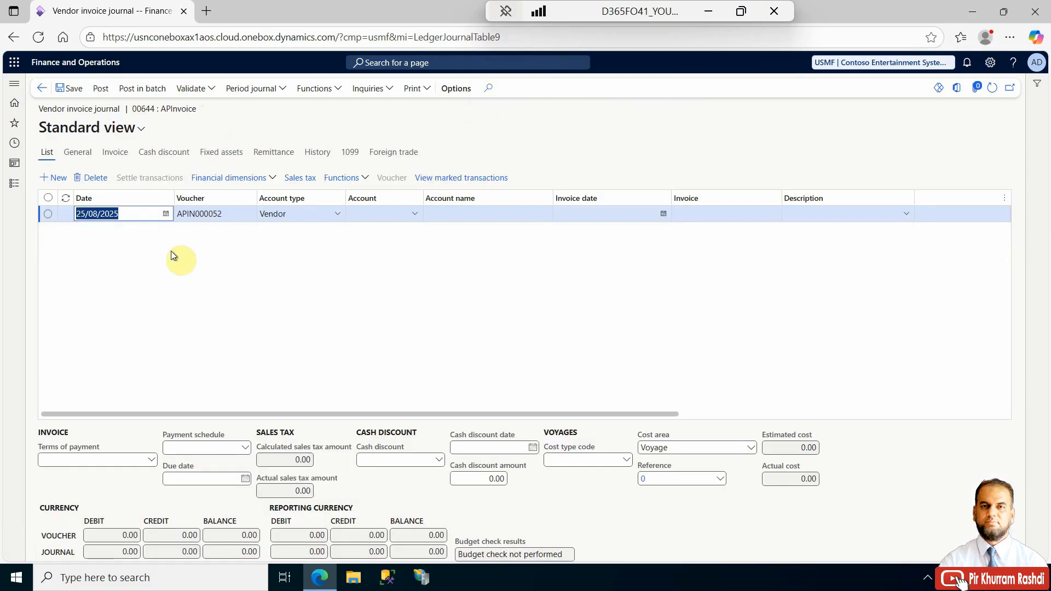
- Set the first line's date to 01/08/2025 and choose vendor account 1001
left_click(166, 213)
left_click(158, 263)
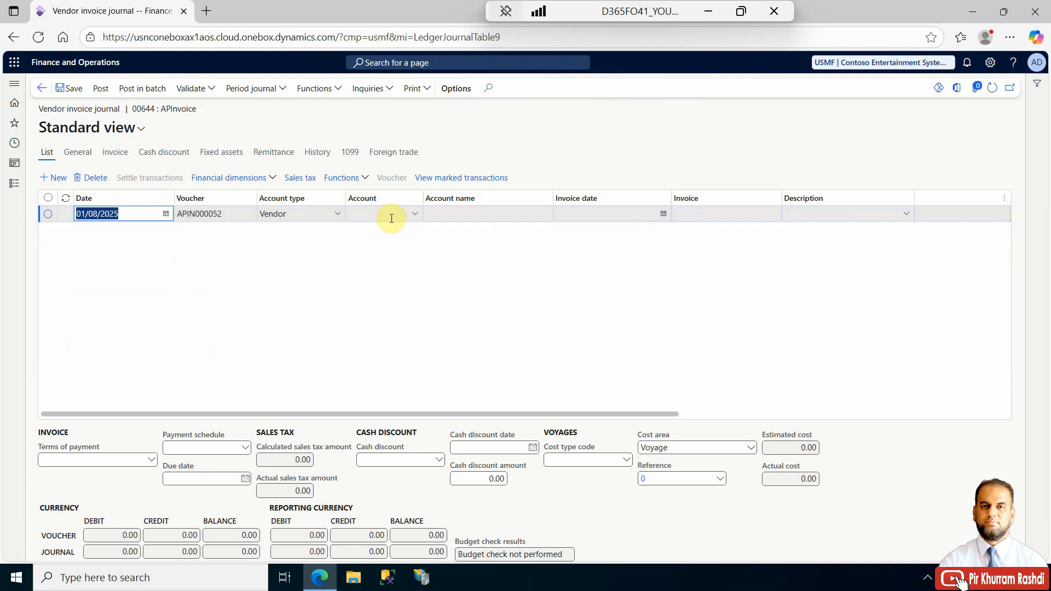
left_click(413, 216)
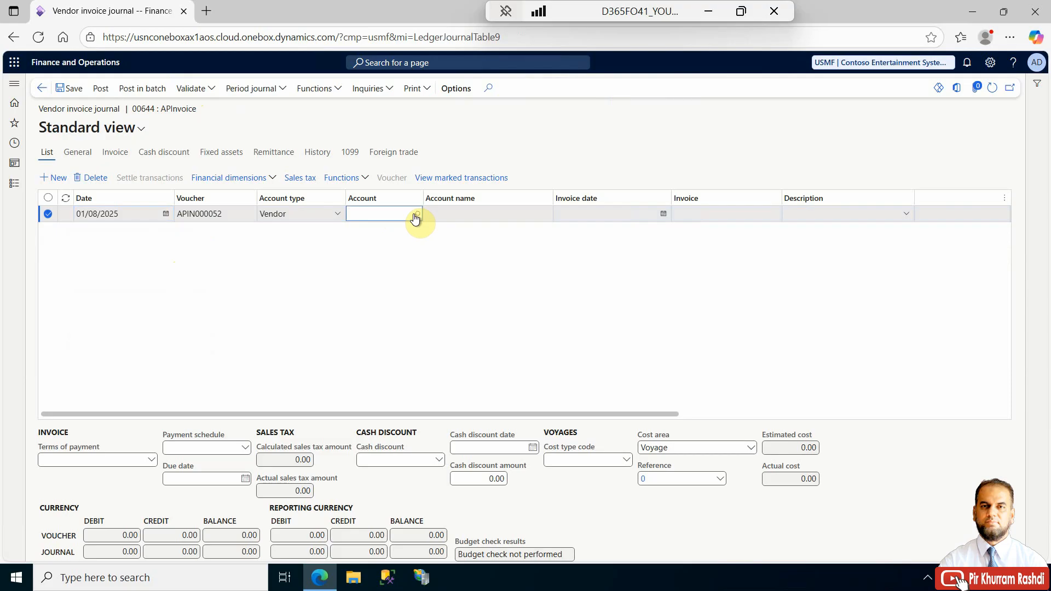
left_click(414, 216)
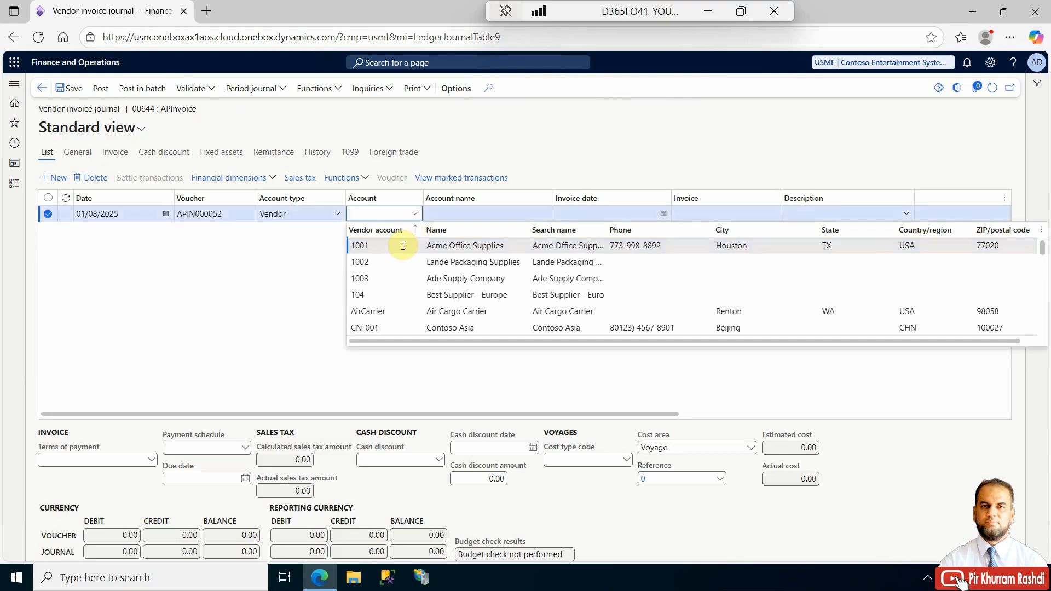
left_click(401, 244)
left_click(583, 214)
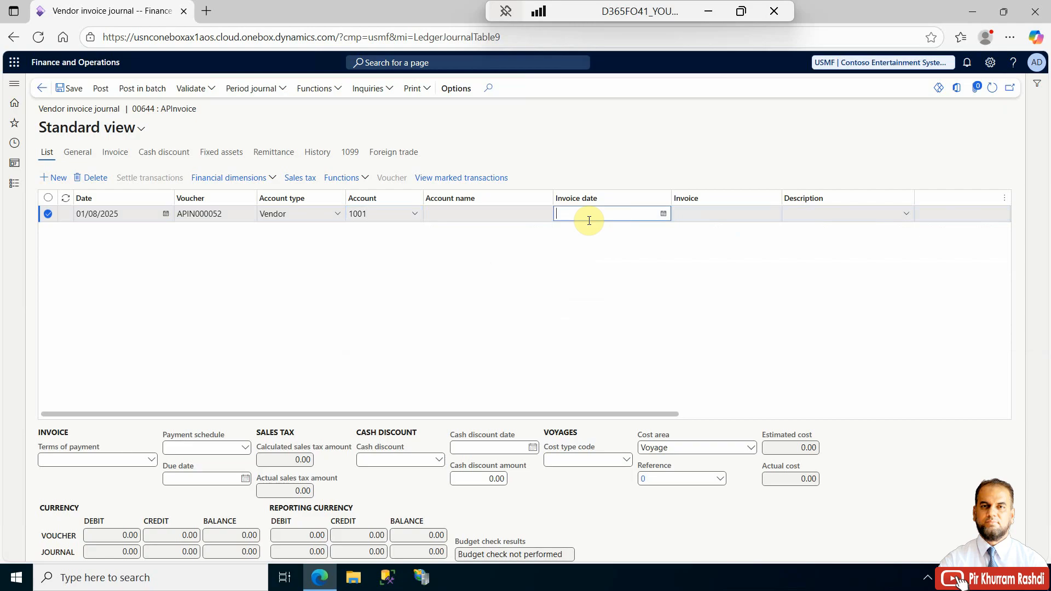
- Set the invoice date to 01/08/2025 and enter invoice number INV#01082025-IC-A
left_click(662, 213)
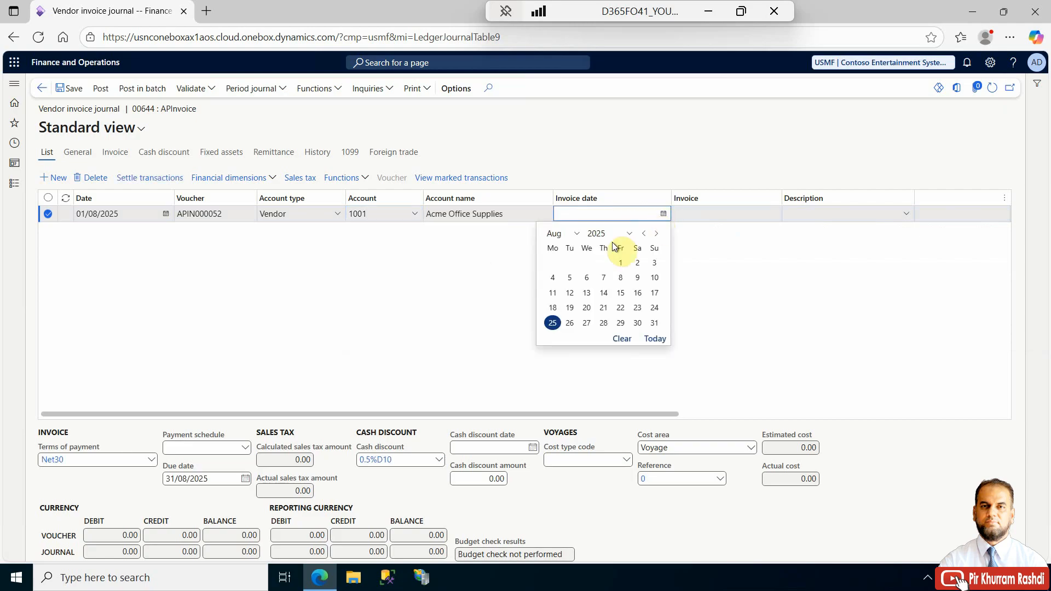
left_click(623, 261)
left_click(708, 214)
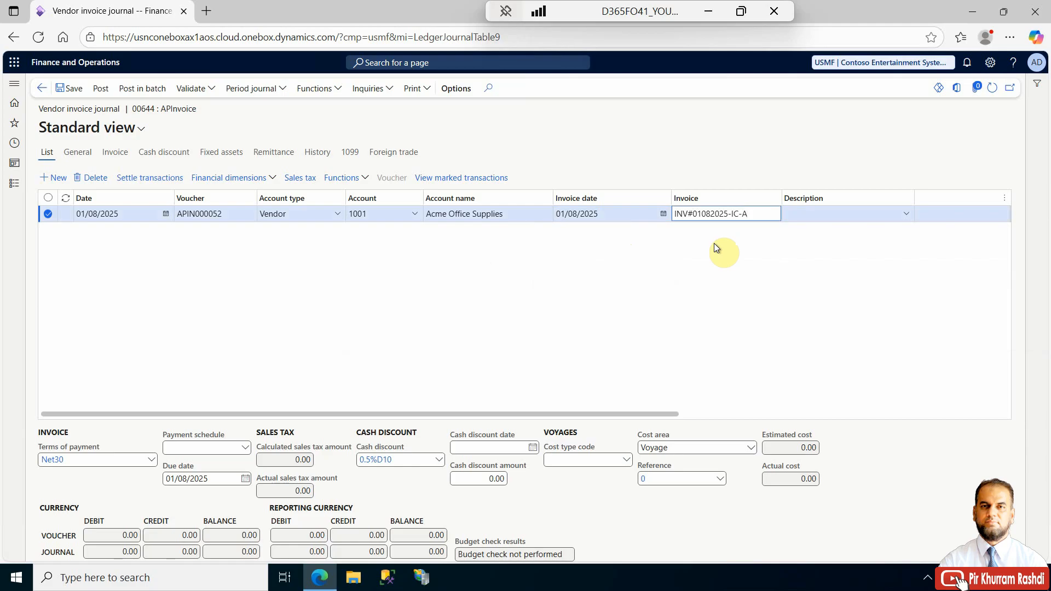
- Copy the invoice number into the line's description
key("Tab")
left_click_drag(746, 213, 663, 224)
key("ctrl+c")
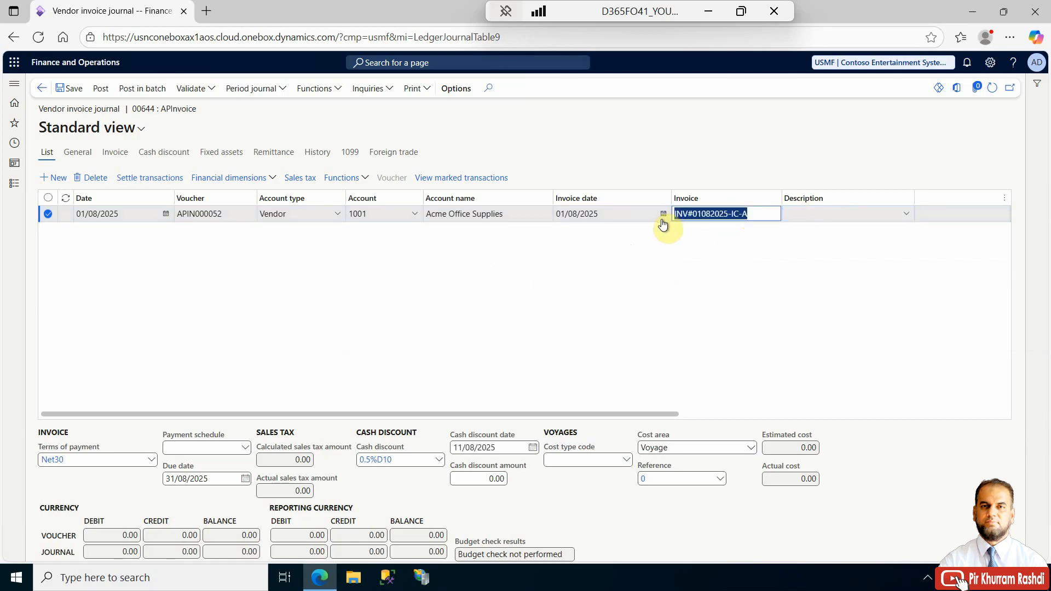
left_click(793, 215)
key("ctrl+v")
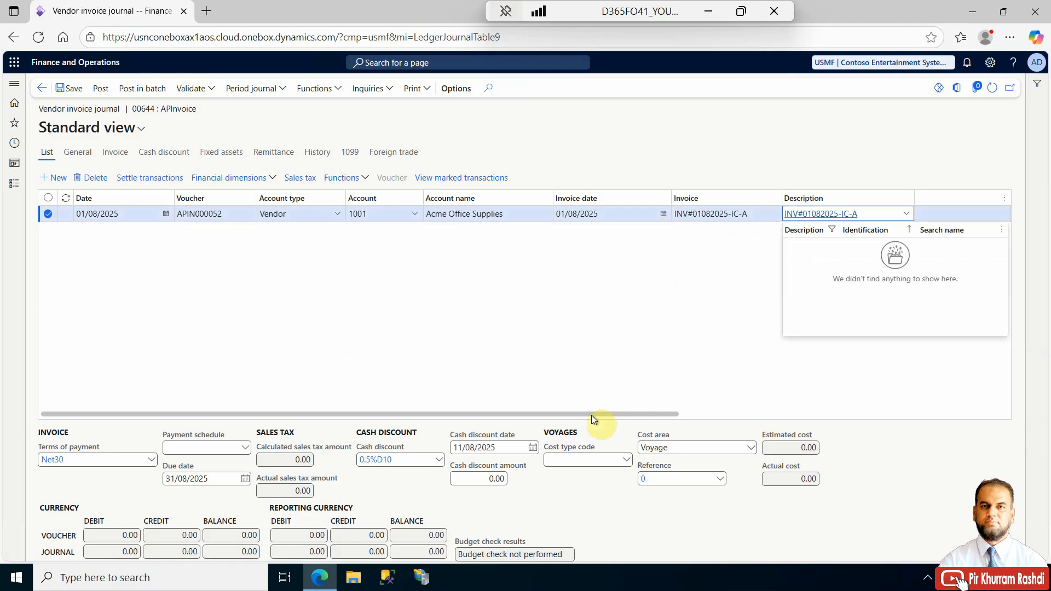
- Enter a credit amount of 9,000.00 on the vendor line
left_click_drag(591, 414, 795, 415)
left_click(675, 215)
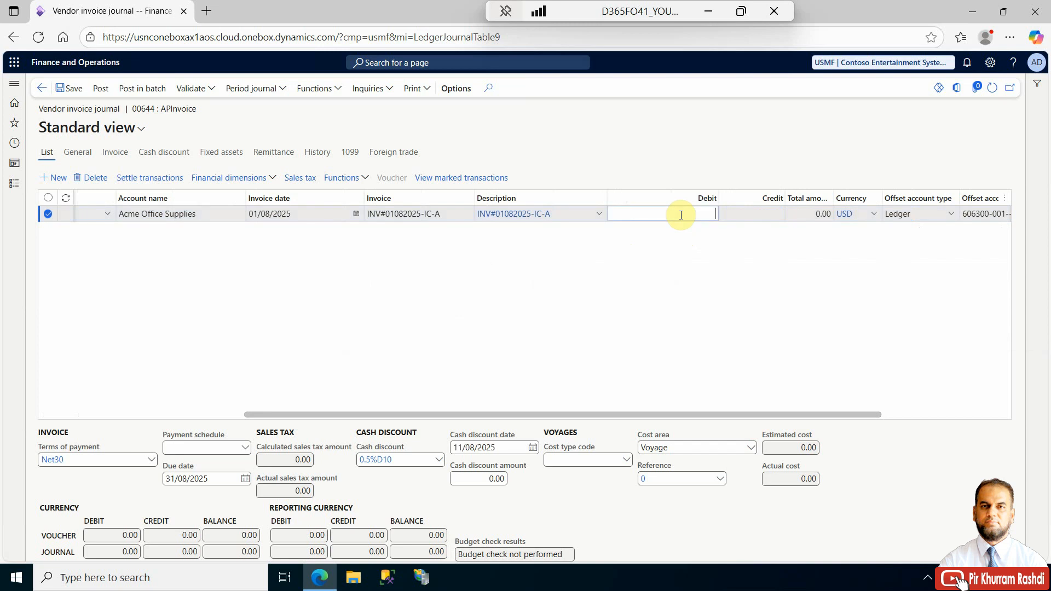
left_click(768, 216)
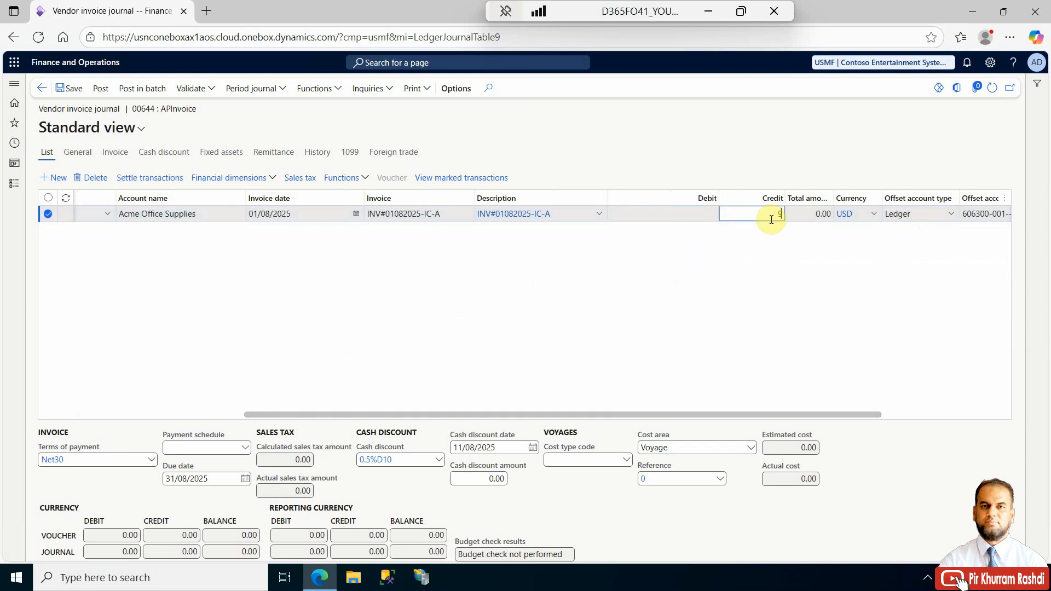
key("Tab")
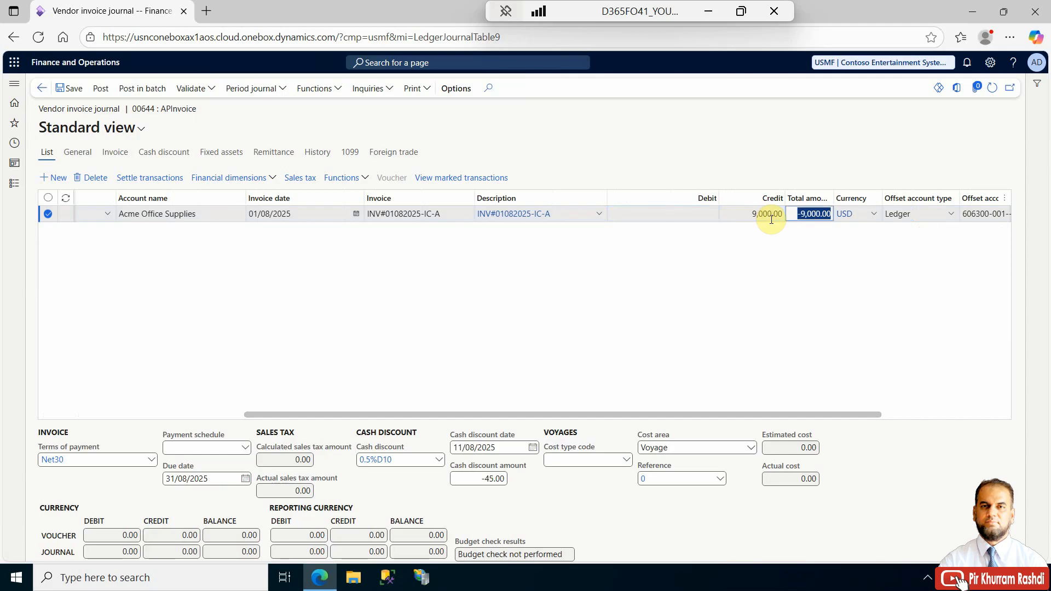
- Clear the offset account on the vendor line
left_click_drag(754, 414, 865, 416)
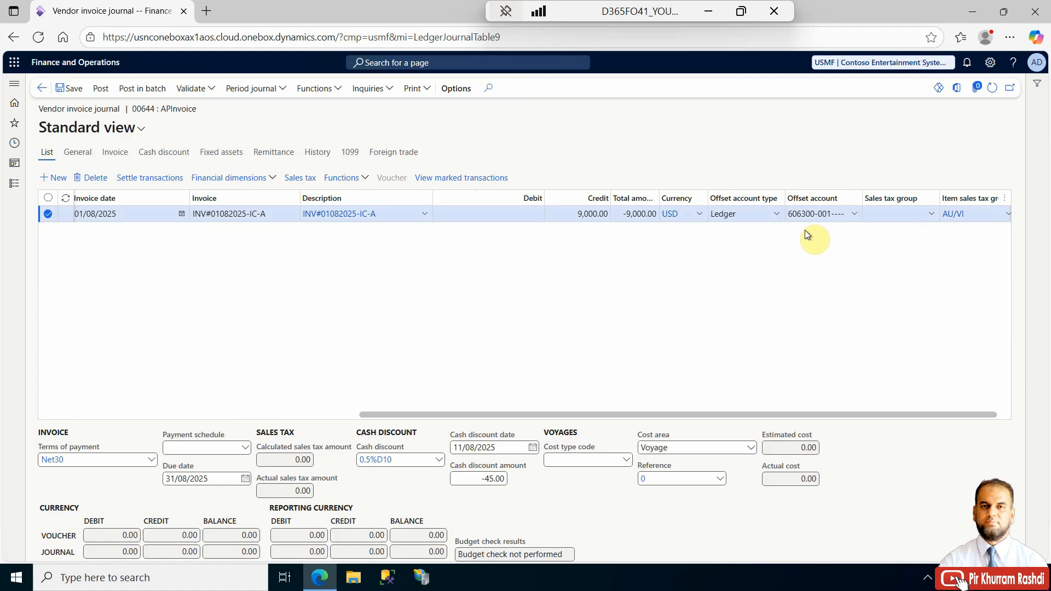
left_click_drag(787, 215, 833, 215)
key("BackSpace")
- Narrow the Invoice and Date columns in the journal lines grid
left_click_drag(822, 416, 375, 394)
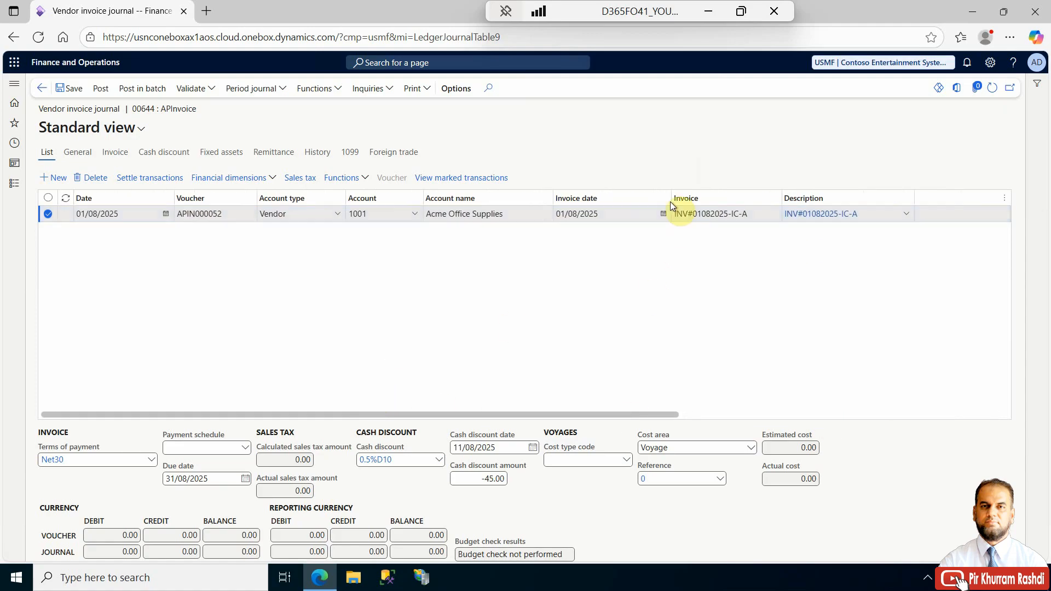
left_click_drag(673, 203, 619, 202)
left_click_drag(174, 199, 137, 199)
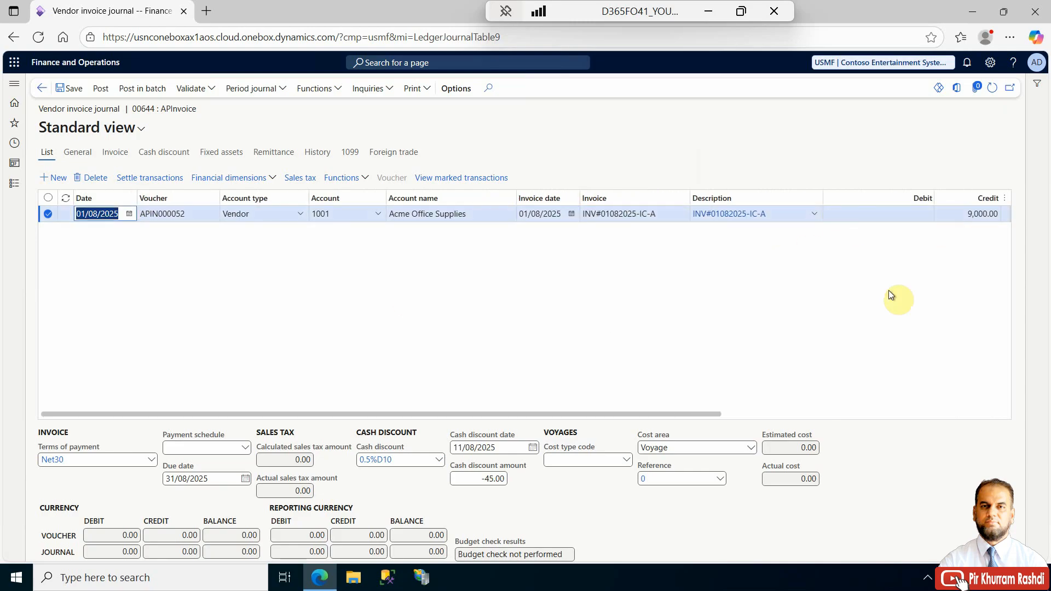
left_click_drag(687, 414, 638, 414)
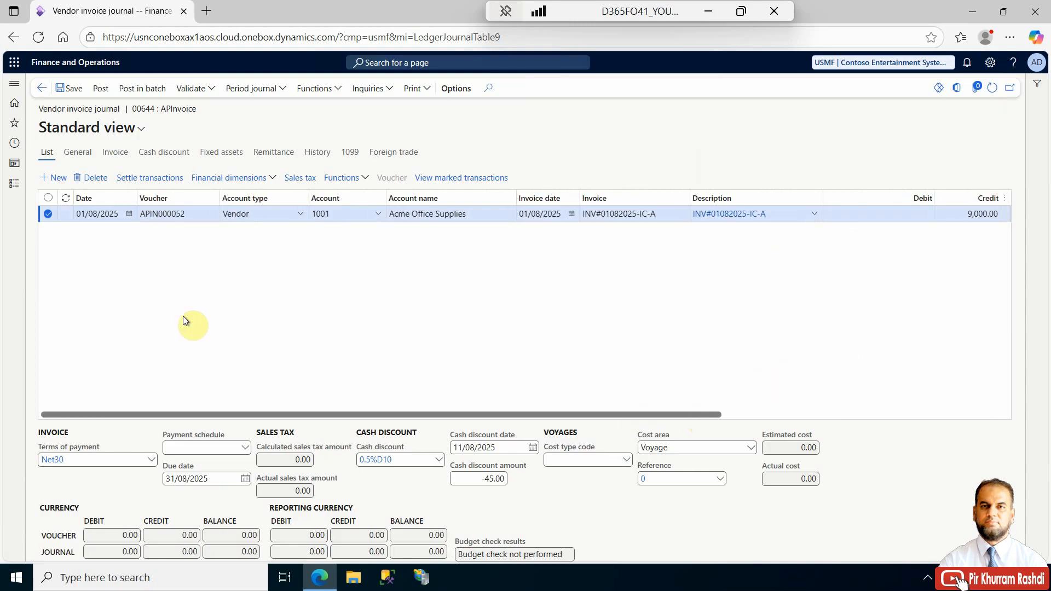
- Add a second journal line with account type Ledger
left_click(53, 177)
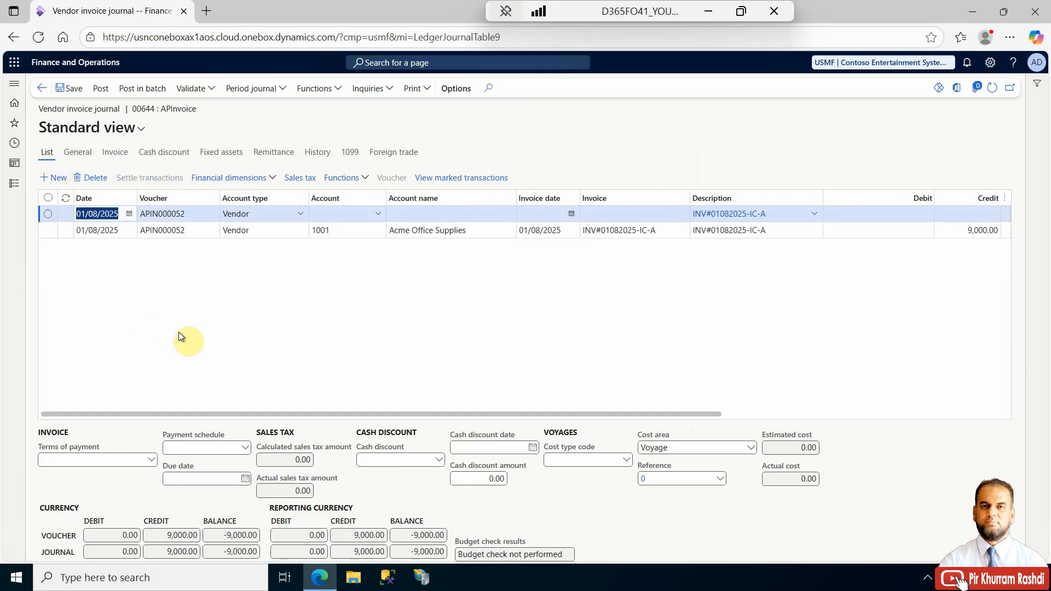
left_click(300, 215)
left_click(285, 235)
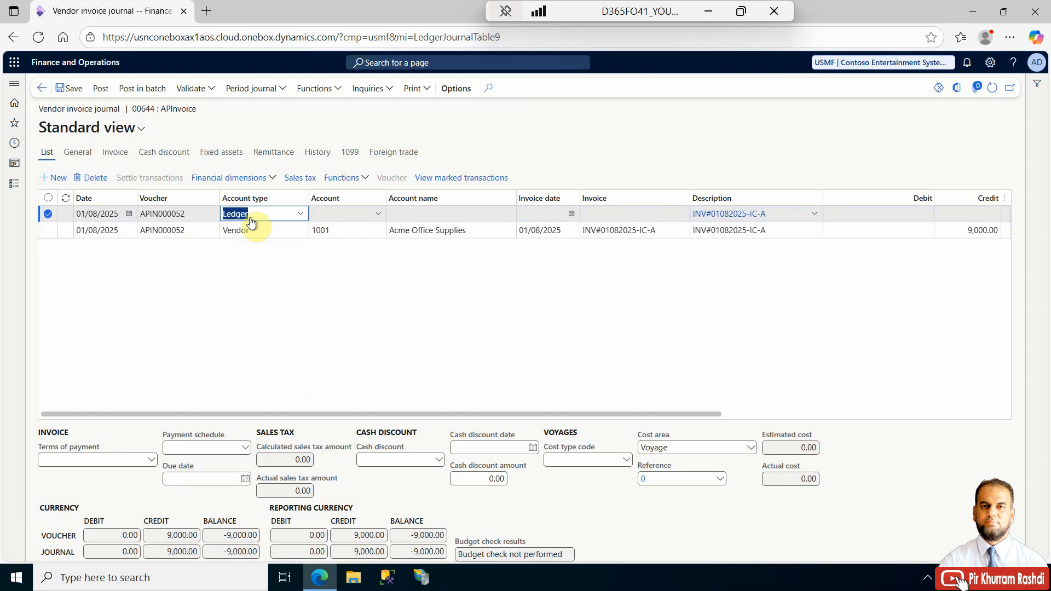
- Select main account 600170 Purchase Expense for the ledger line
left_click(316, 215)
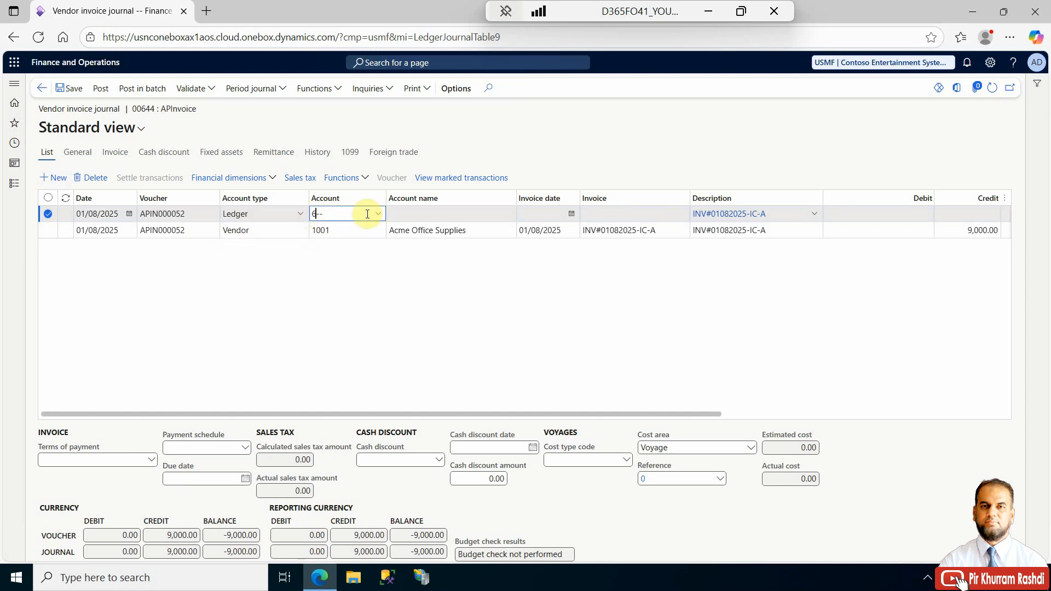
type("6")
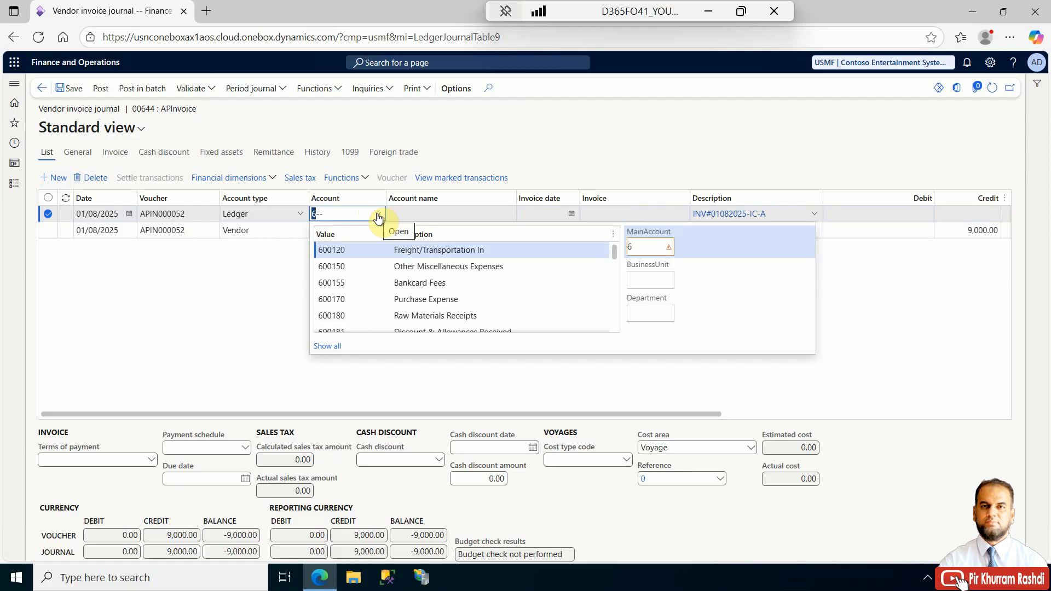
left_click(383, 298)
left_click(255, 296)
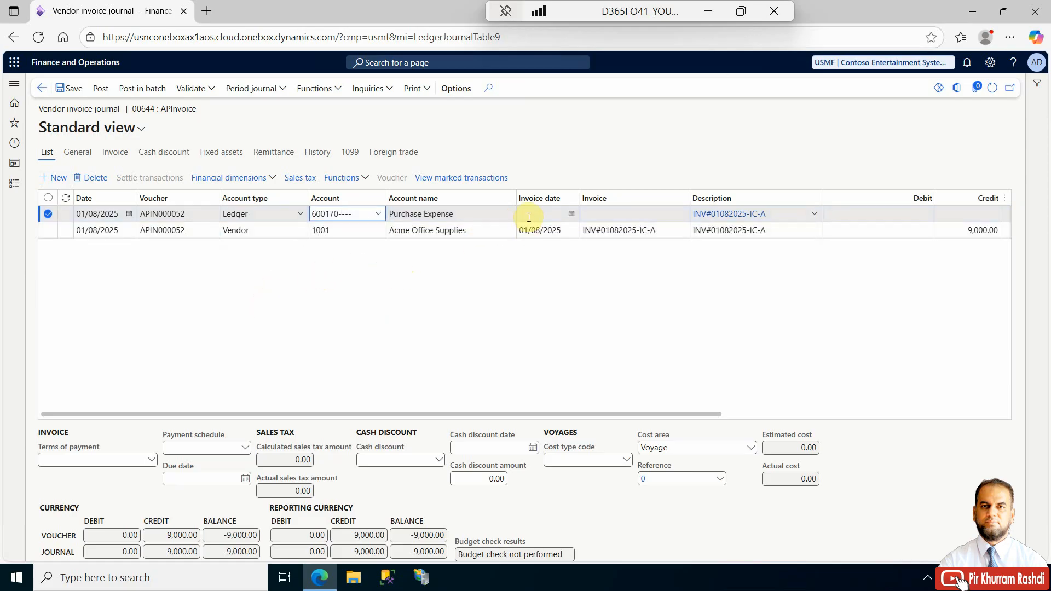
- Enter a debit amount of 5000 on the ledger line
left_click(875, 214)
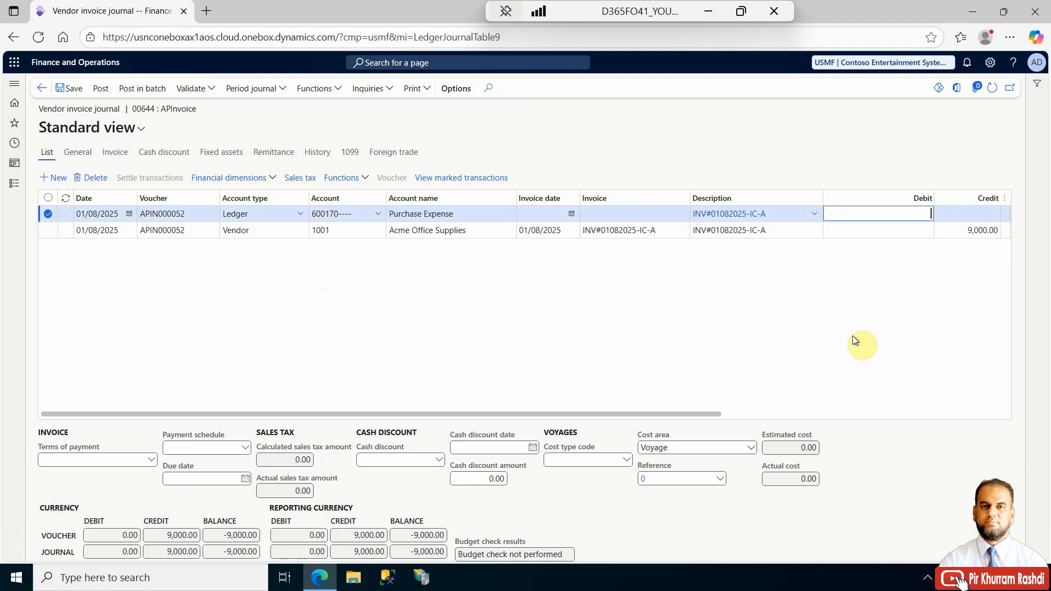
type("5000")
left_click(876, 231)
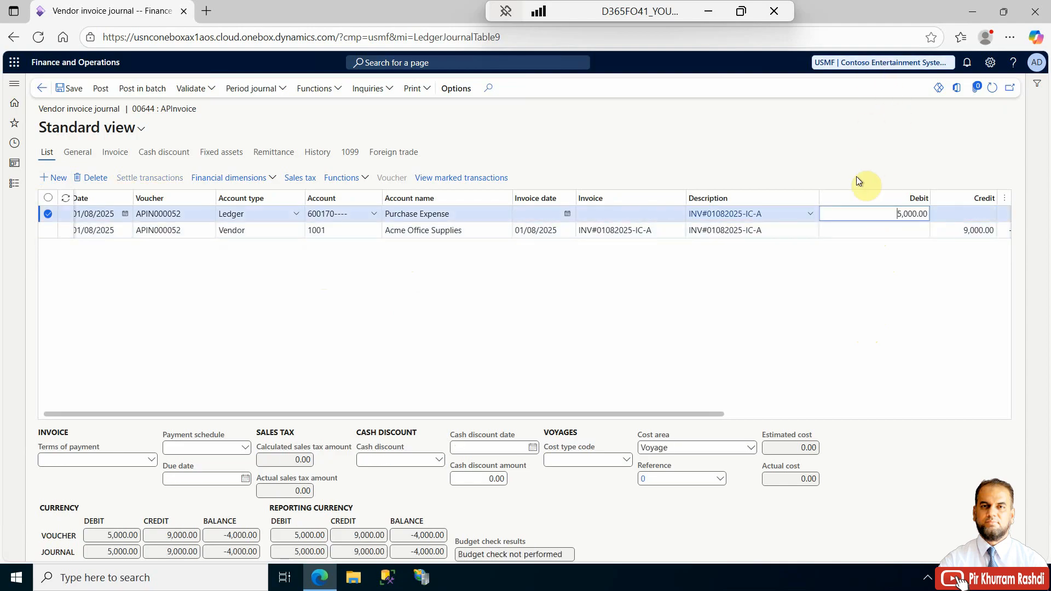
- Check the ledger line's company and account settings on the General tab
left_click(838, 218)
left_click(77, 153)
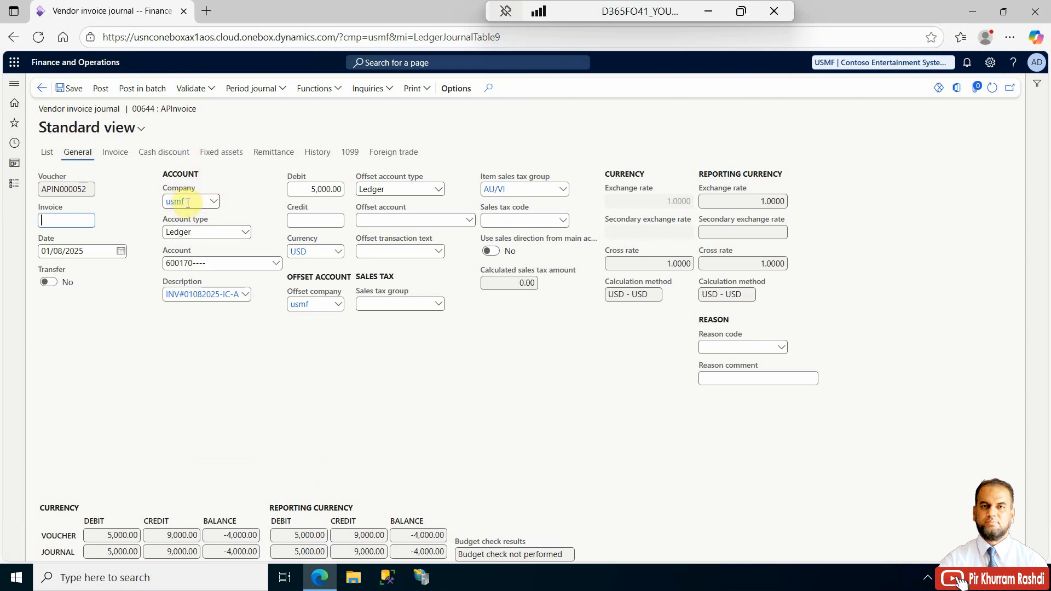
left_click(47, 153)
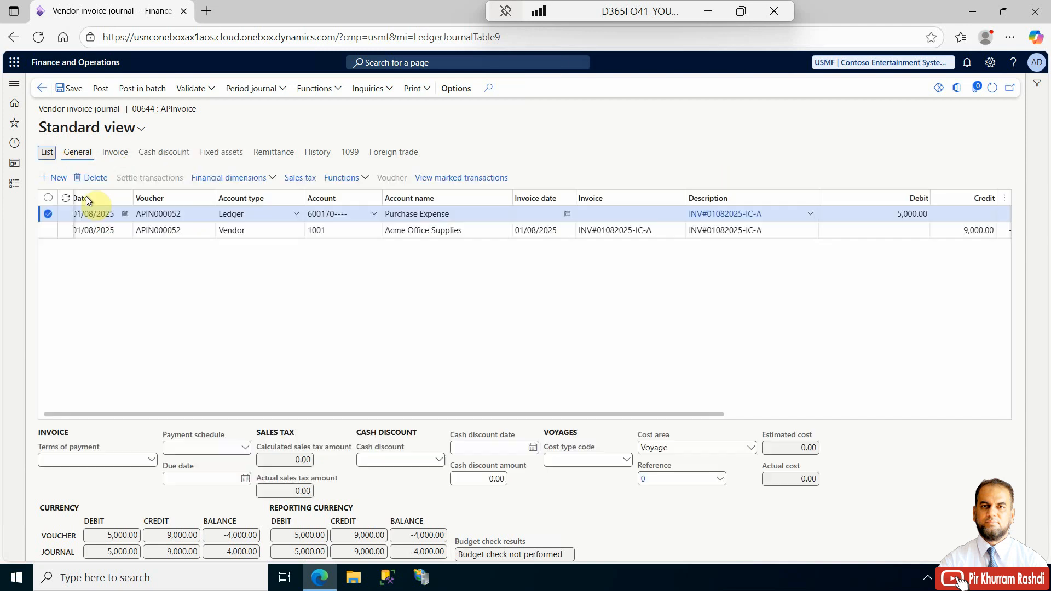
- Insert the Company column into the journal lines grid
right_click(241, 199)
left_click(267, 278)
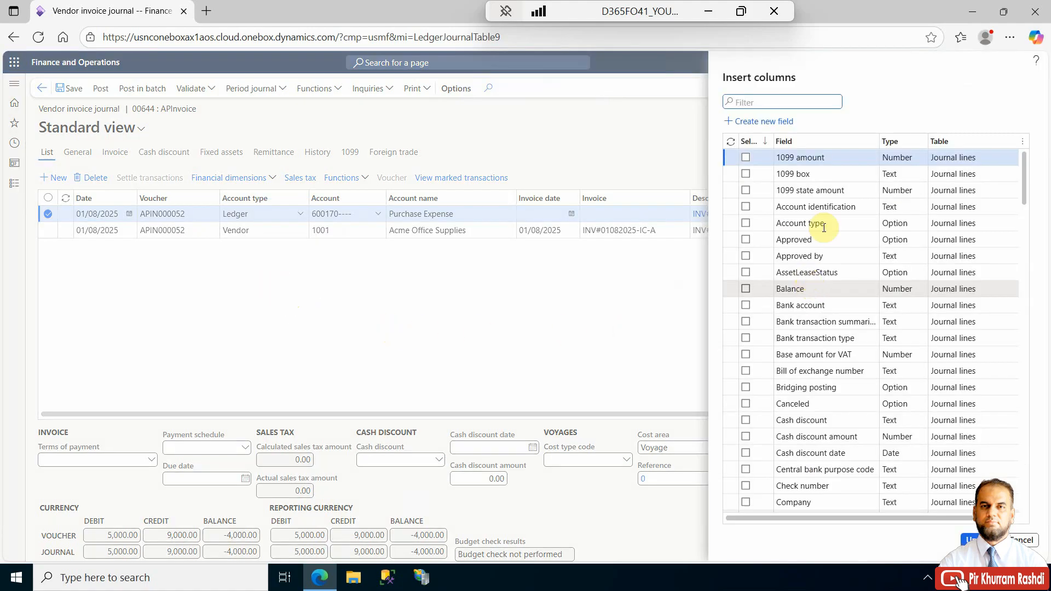
left_click(841, 145)
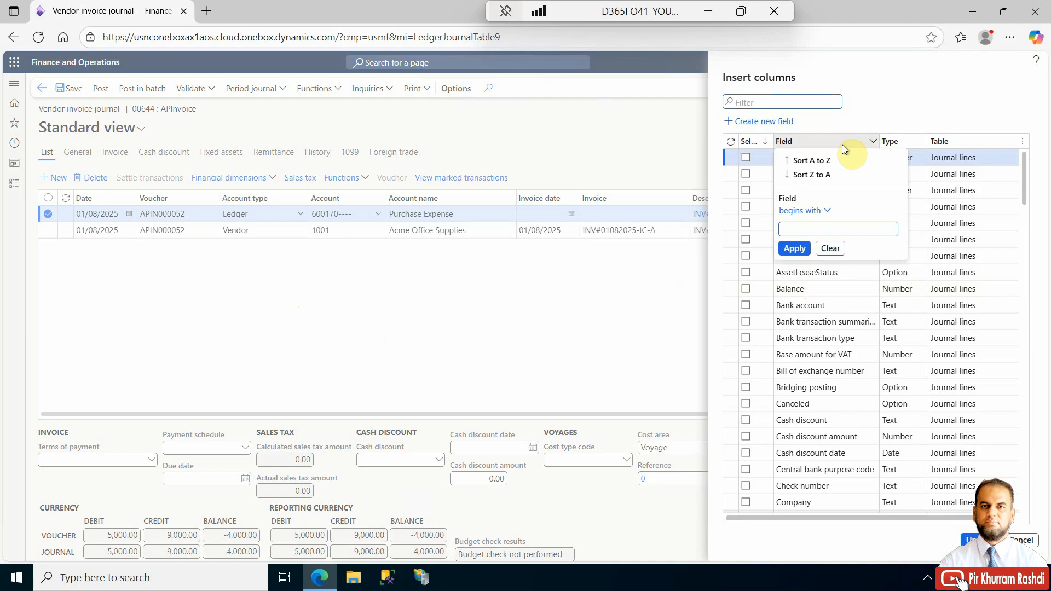
type("Company")
key("Return")
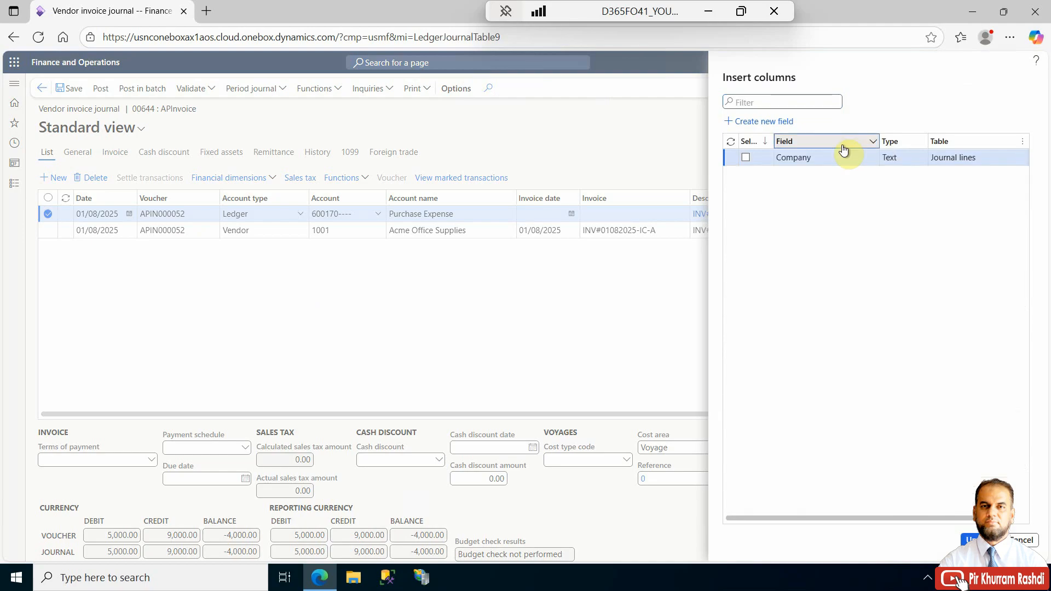
left_click(745, 157)
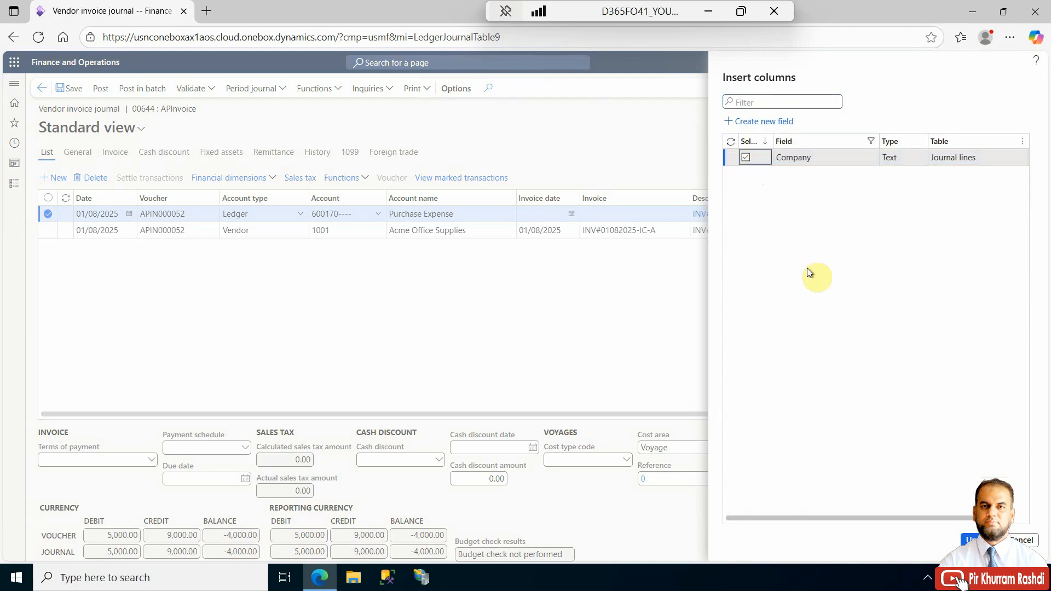
left_click(968, 539)
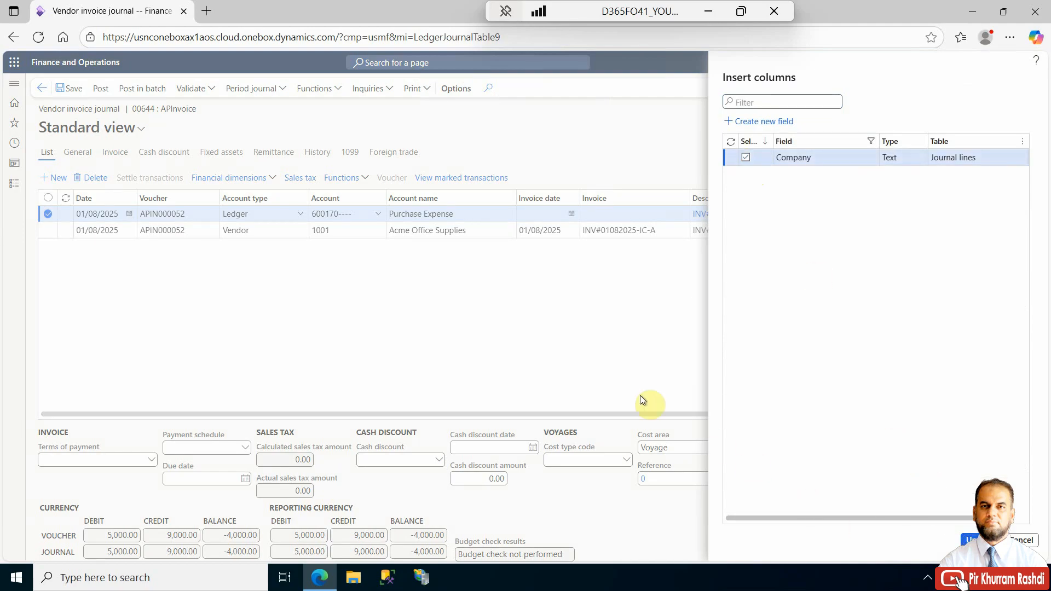
- Move the Company column next to the Voucher column
left_click_drag(669, 412, 1010, 411)
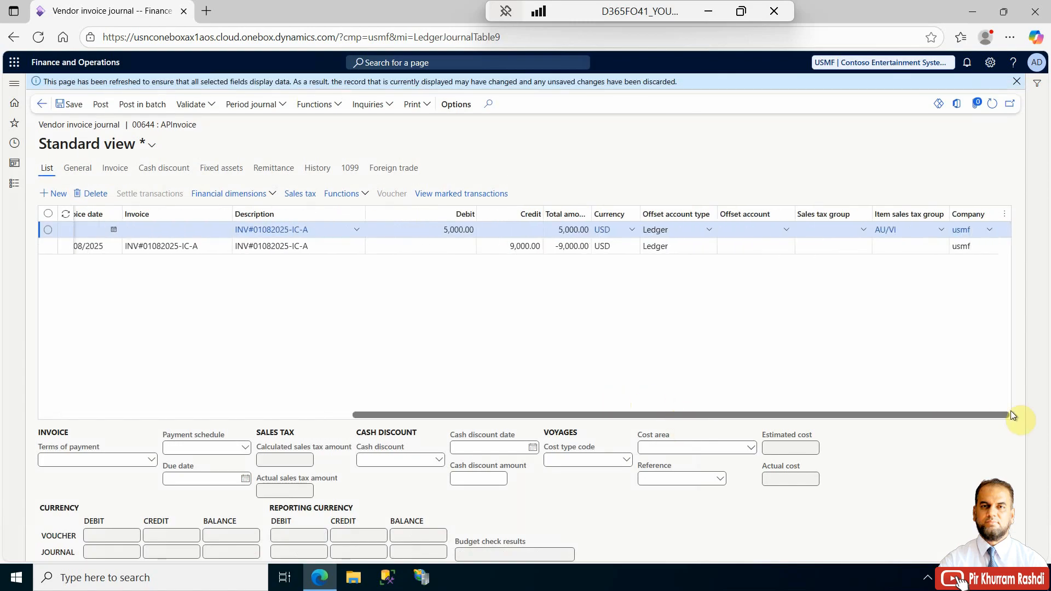
left_click_drag(968, 214, 6, 206)
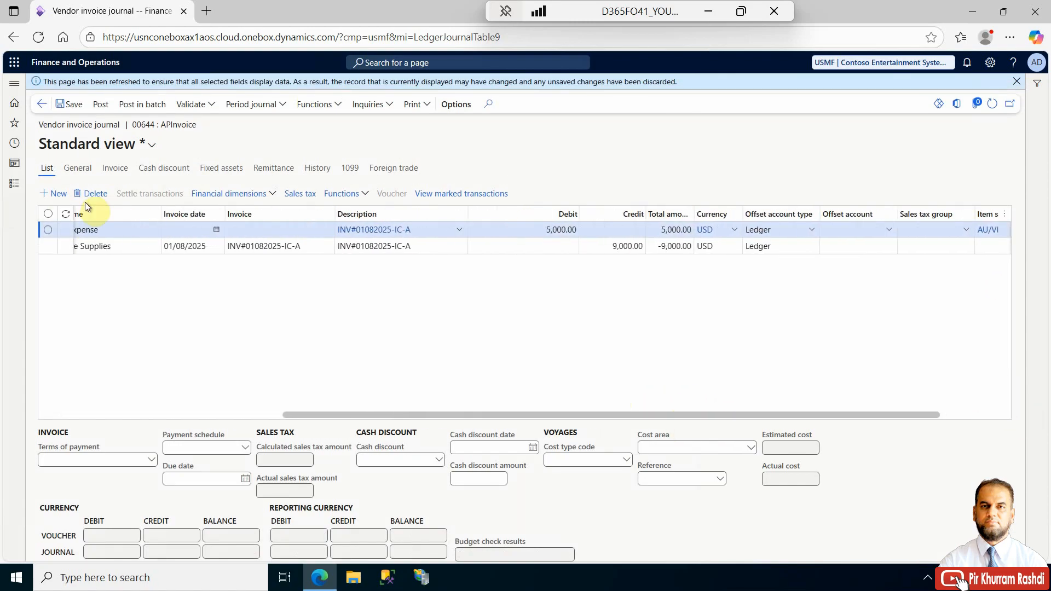
left_click_drag(164, 213, 215, 204)
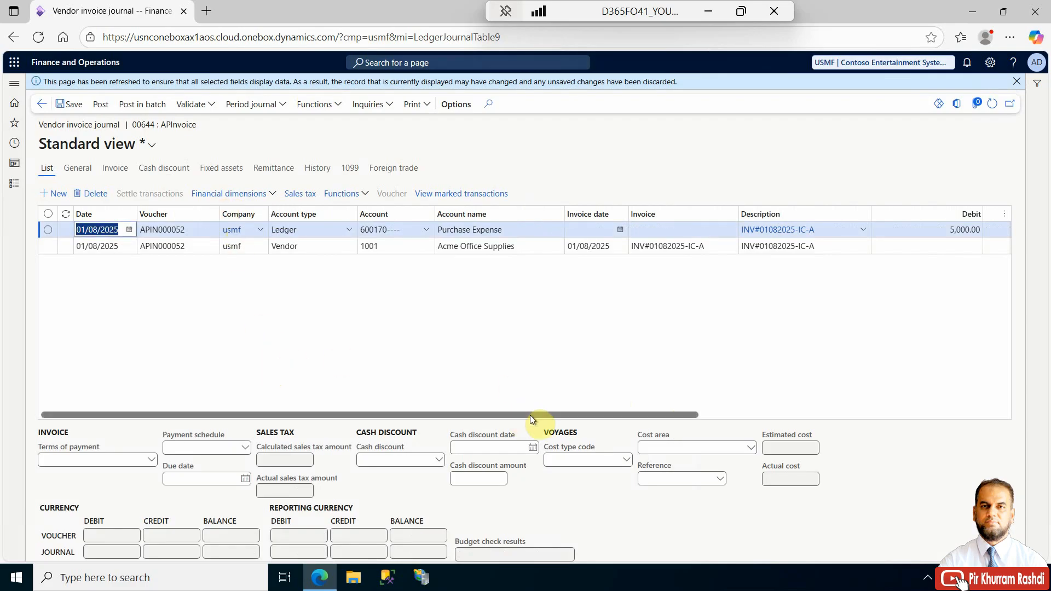
- Add a new journal line with account type Ledger for company USRT
left_click_drag(530, 415, 375, 403)
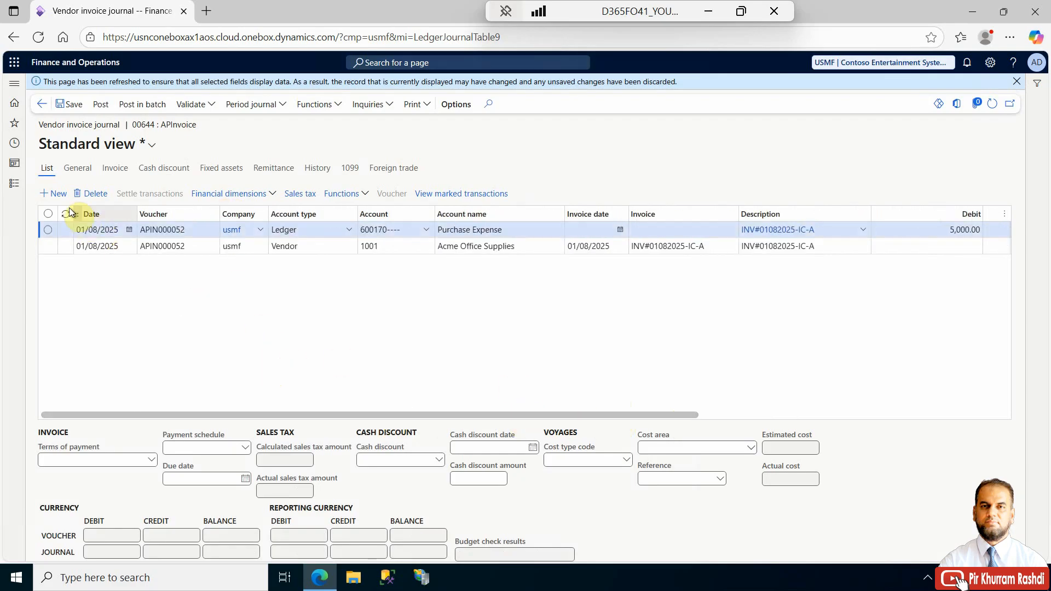
key("alt+n")
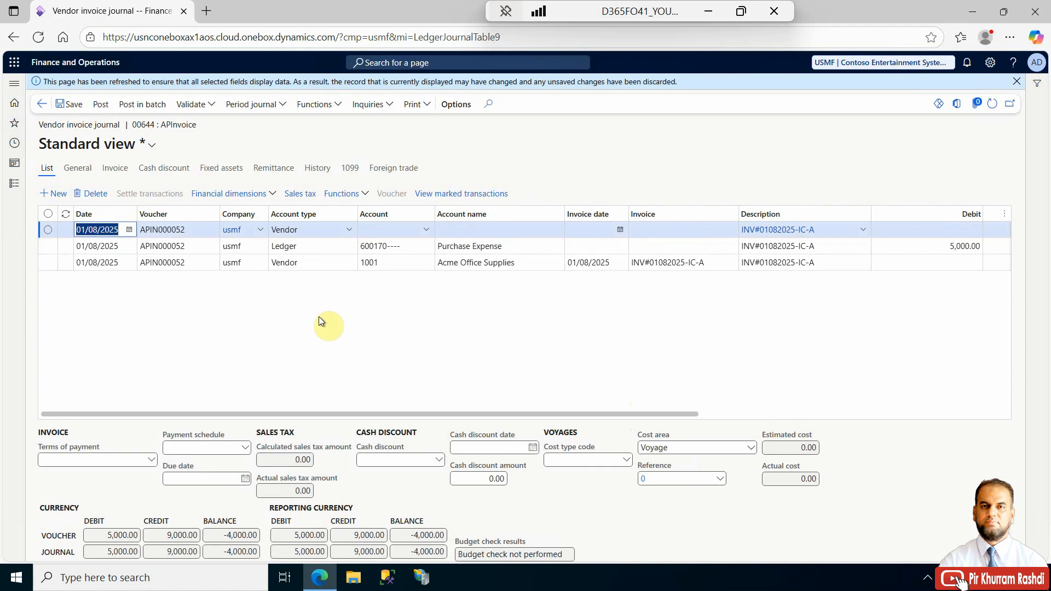
left_click(350, 232)
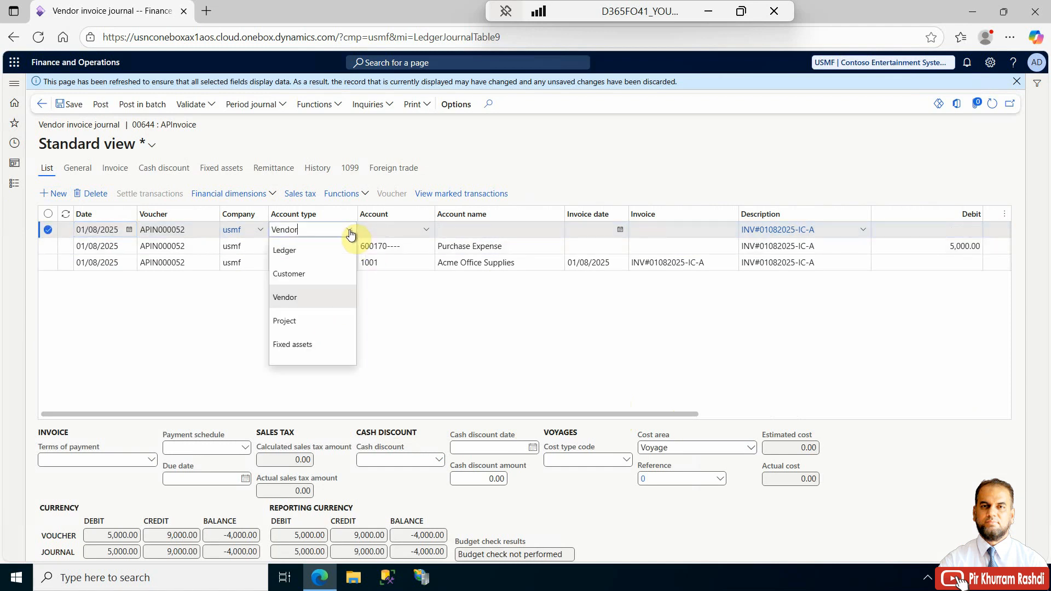
left_click(309, 249)
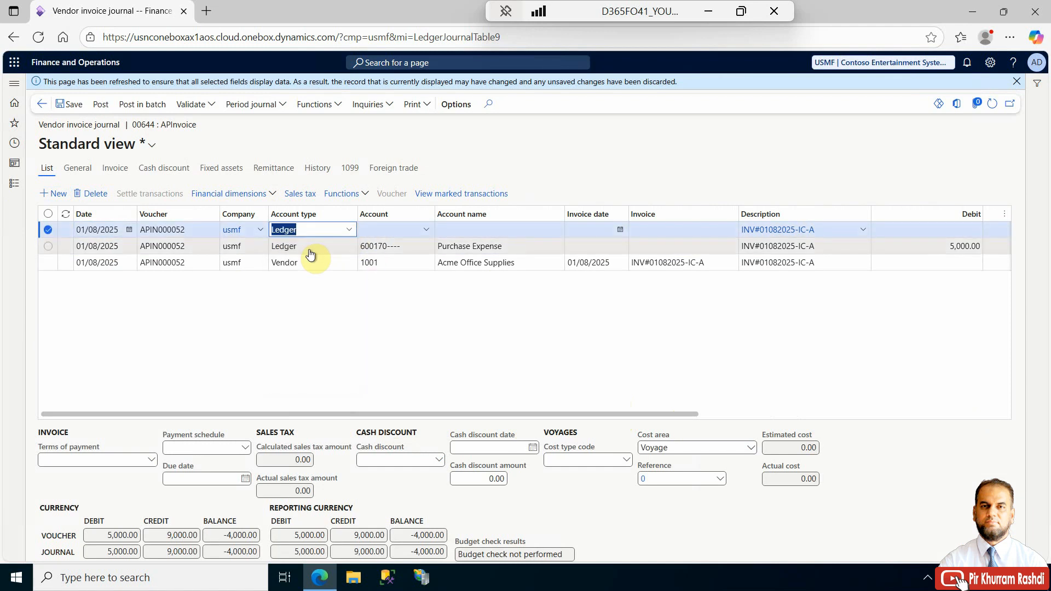
left_click(260, 231)
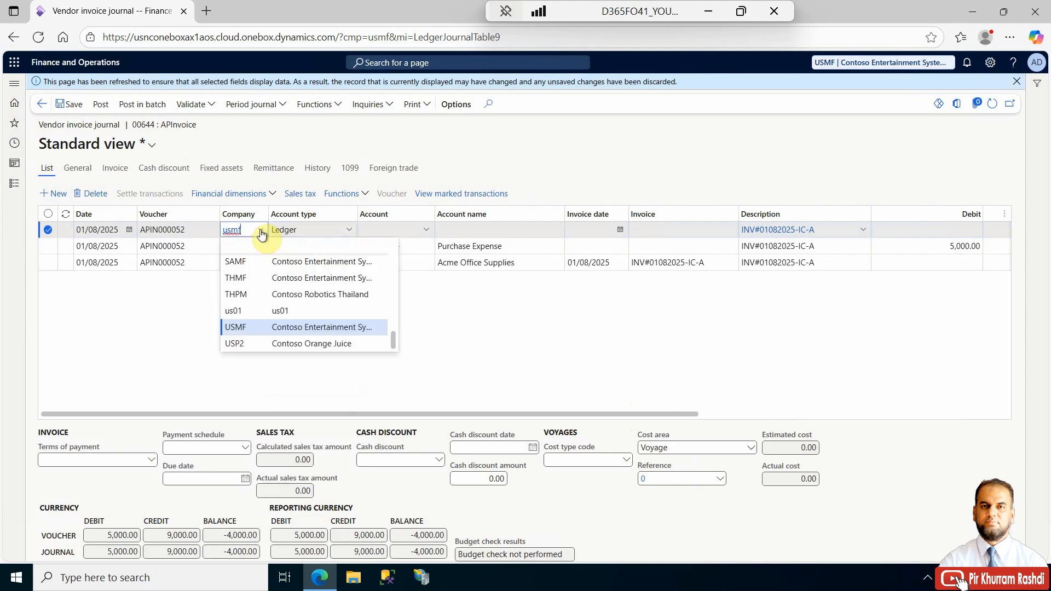
scroll(256, 328, "down", 2)
left_click(255, 328)
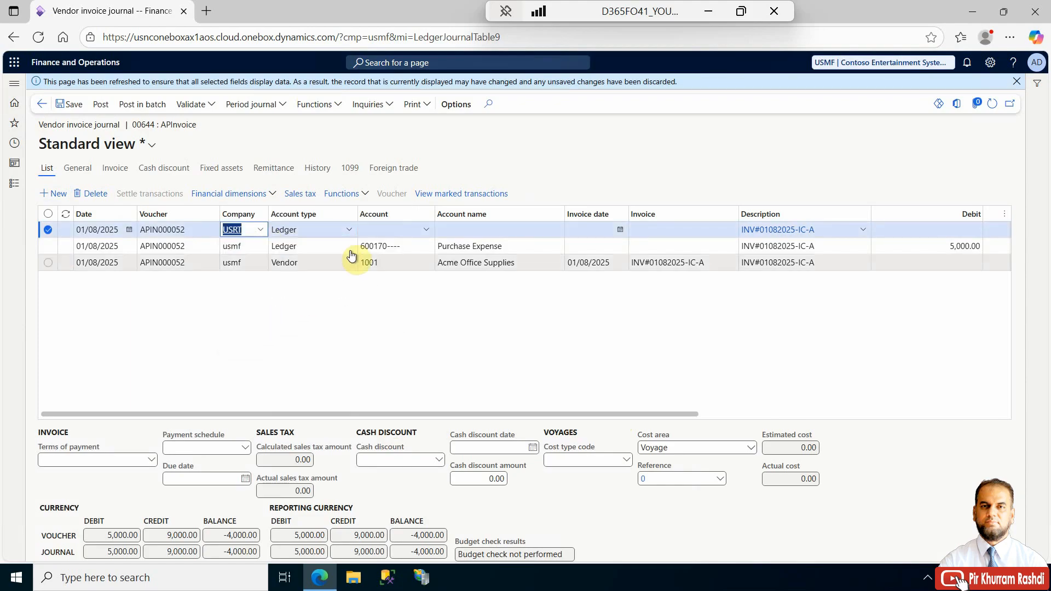
- Set the USRT line's ledger account to main account 600170 Purchase Expense
left_click(362, 230)
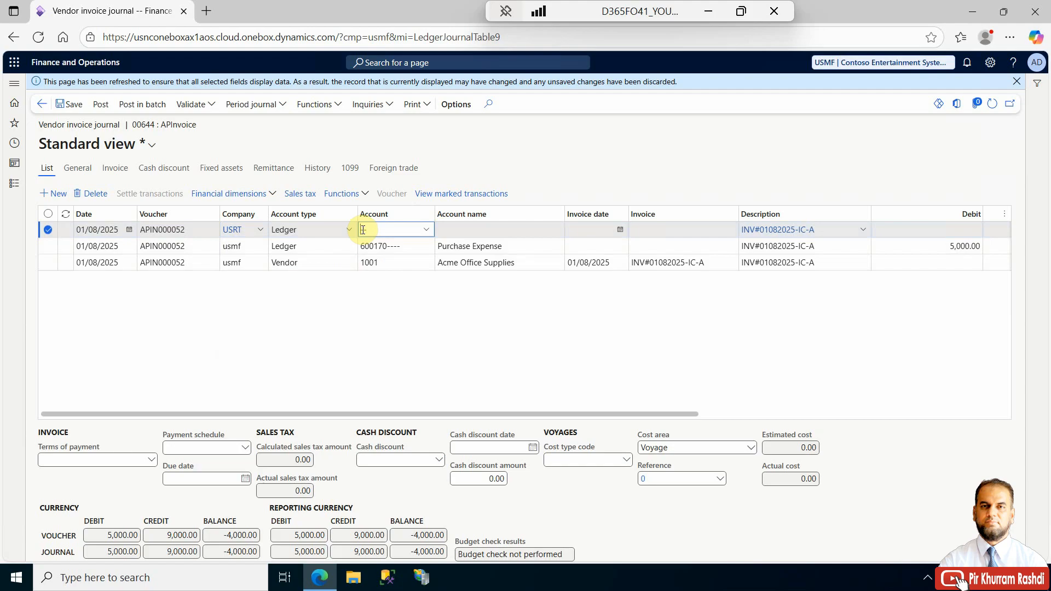
type("6--")
left_click(428, 232)
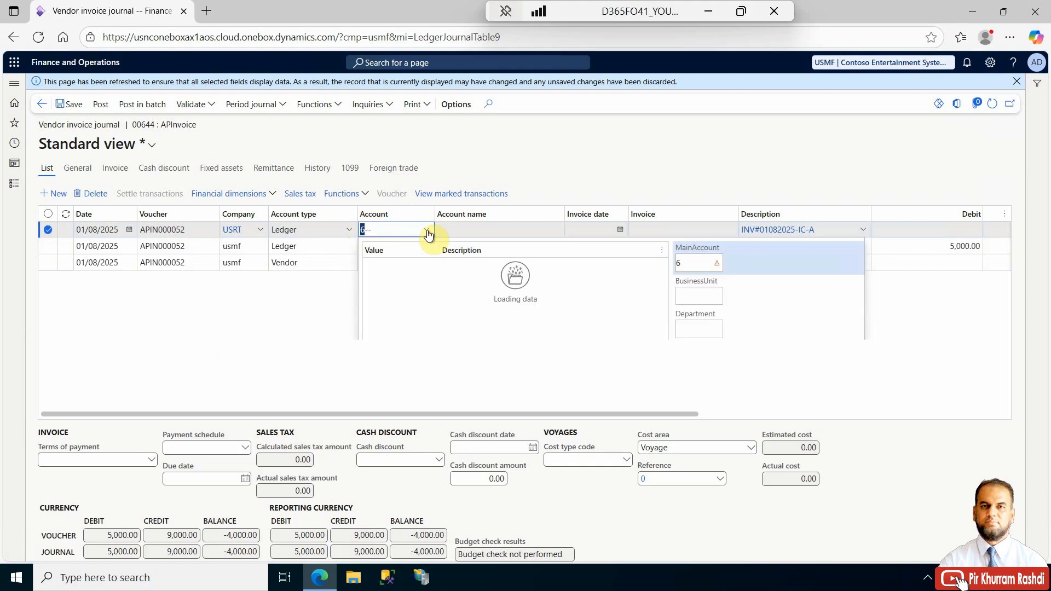
left_click(428, 315)
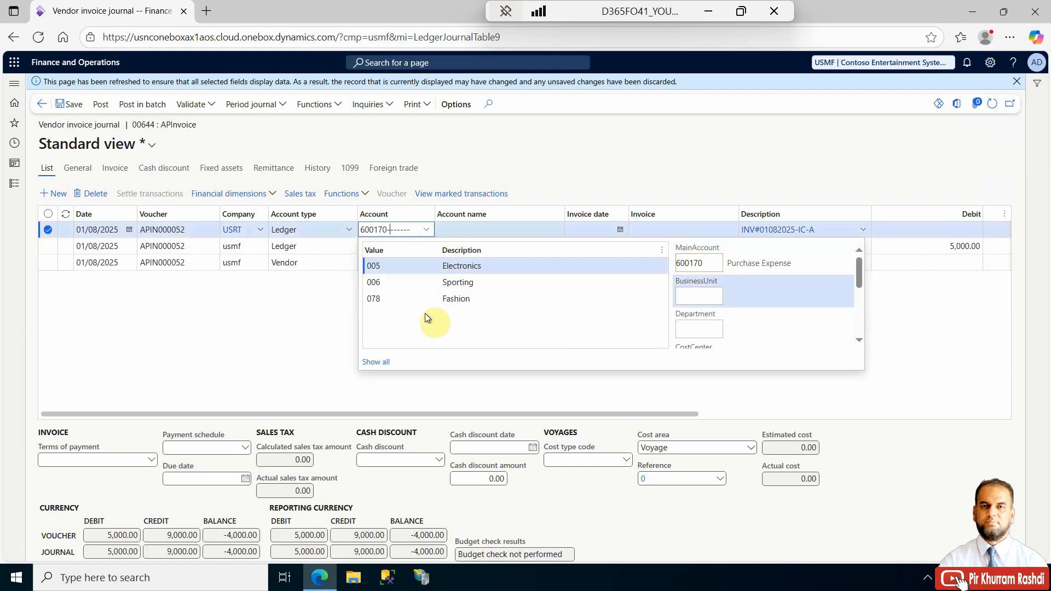
left_click(265, 353)
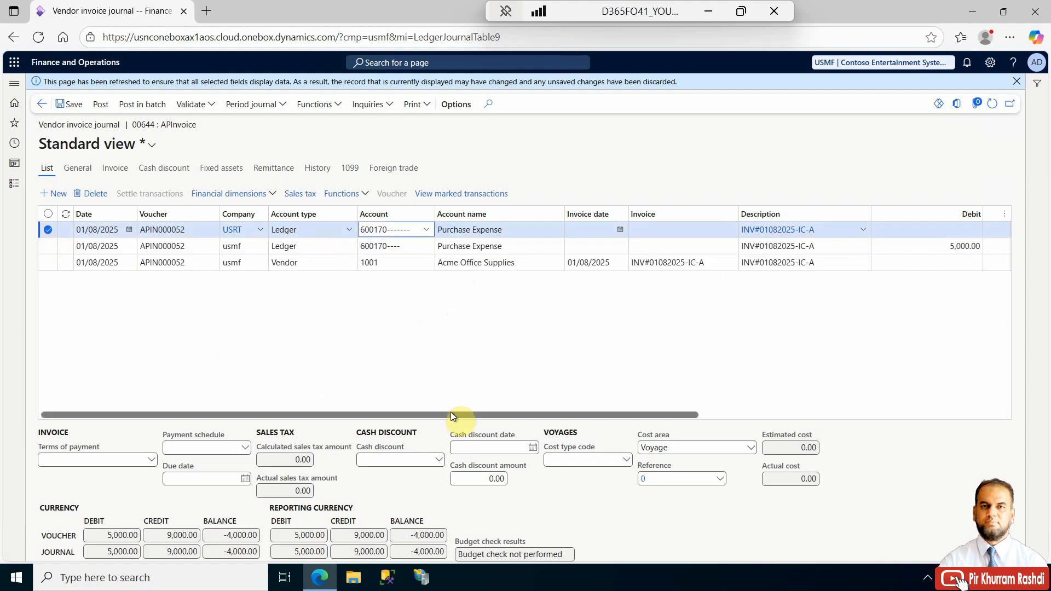
- Enter a debit amount of 4000 on the USRT ledger line
left_click_drag(451, 411, 531, 426)
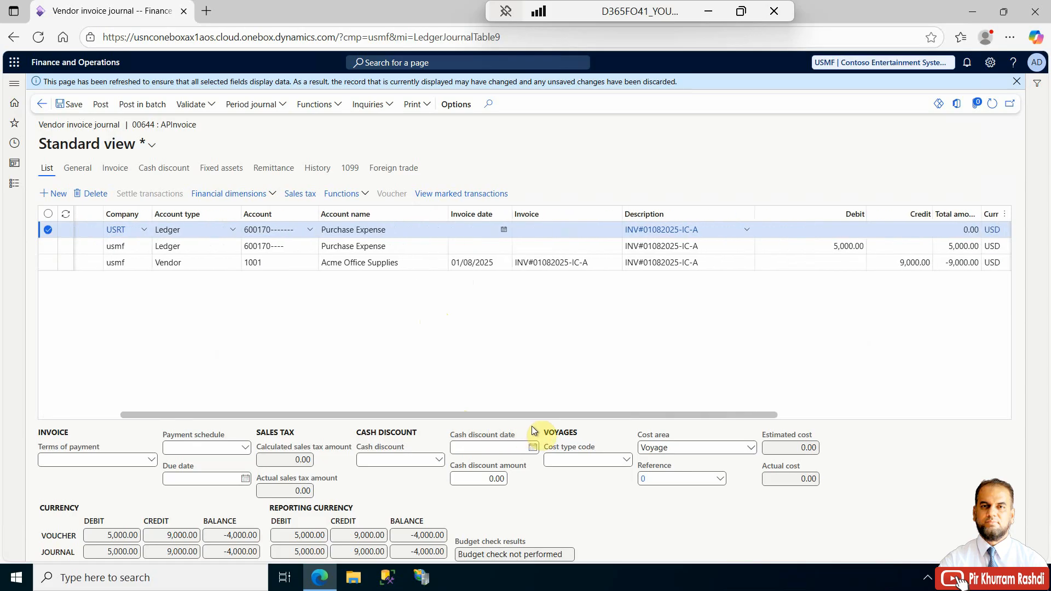
left_click(780, 230)
type("4000")
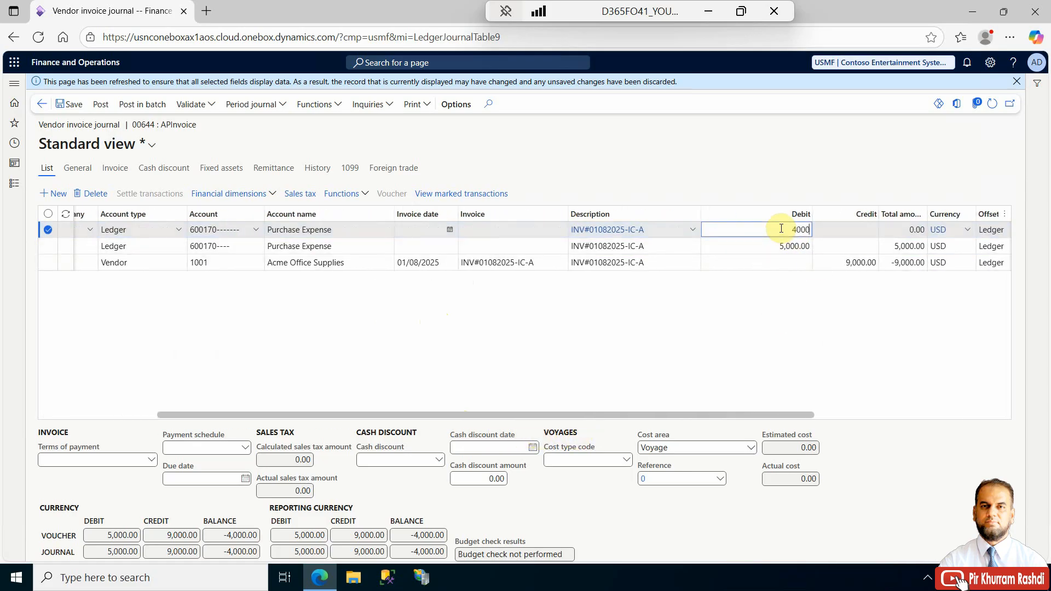
key("Tab")
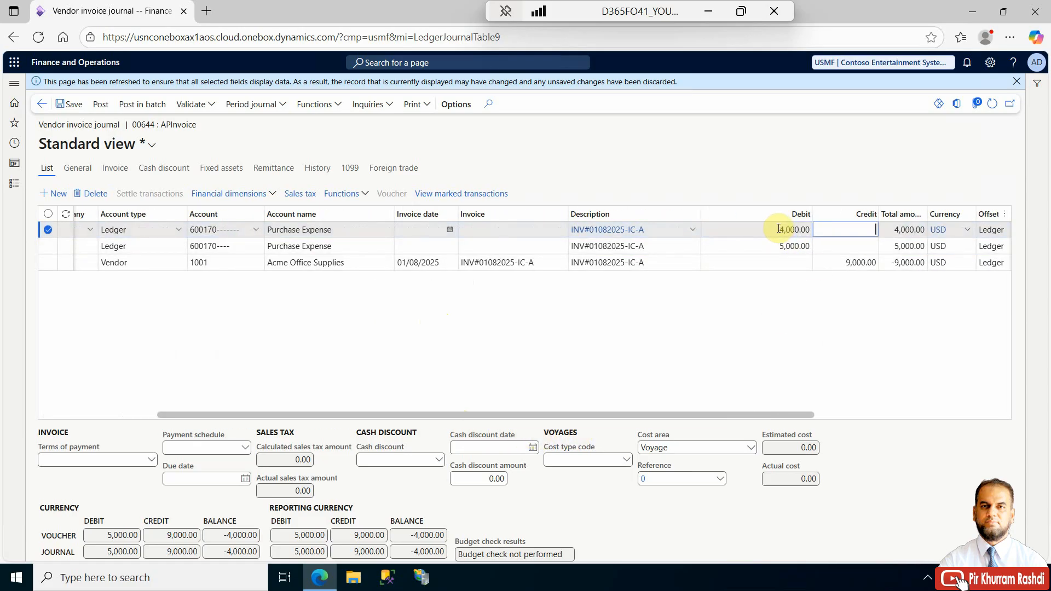
left_click(779, 228)
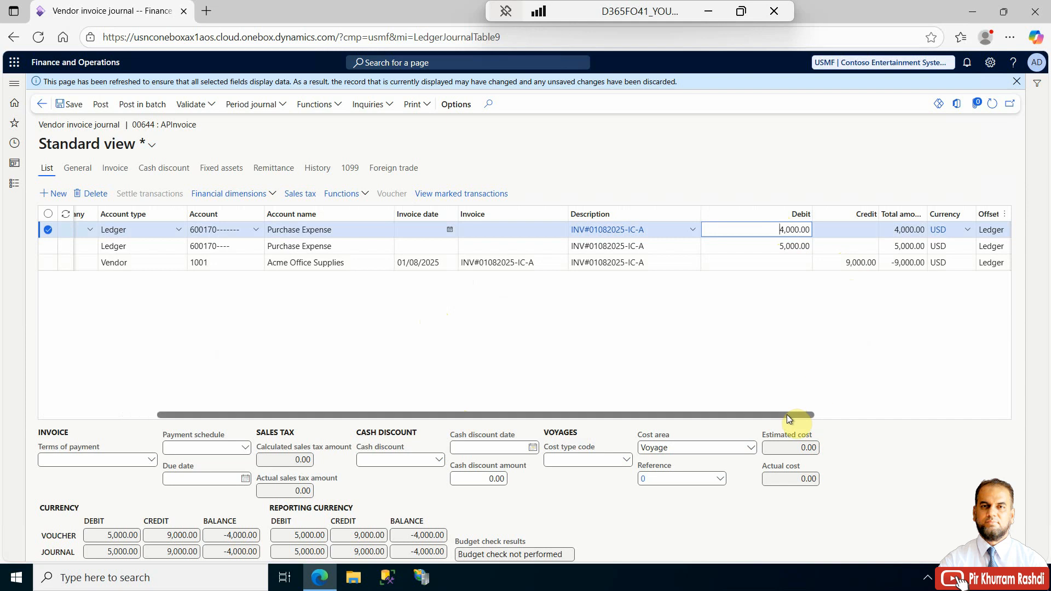
- Validate the vendor invoice journal and dismiss the message bar
left_click_drag(786, 415, 573, 414)
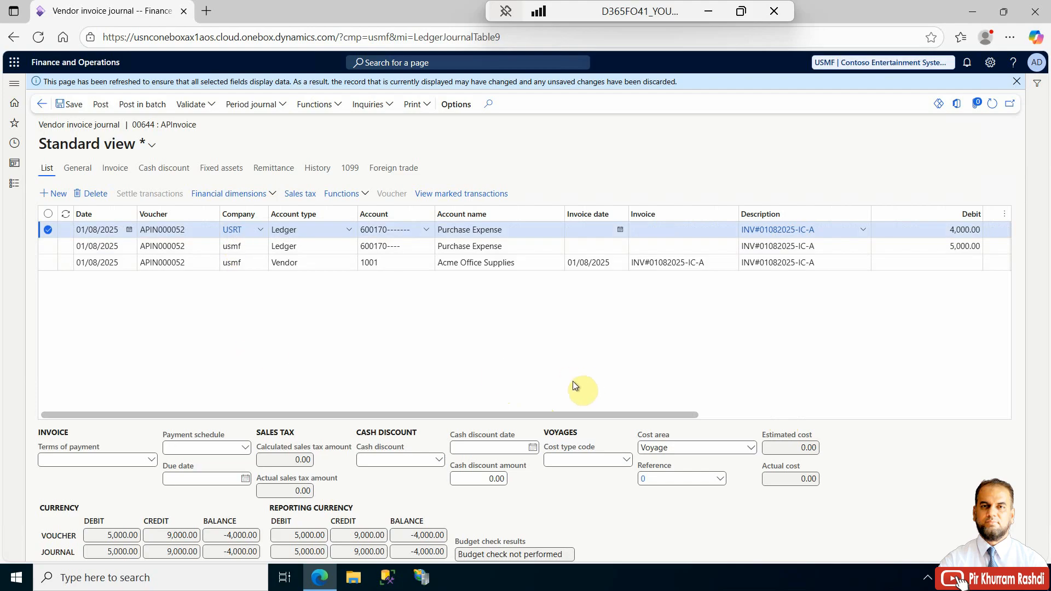
left_click_drag(547, 415, 263, 421)
left_click_drag(546, 415, 717, 414)
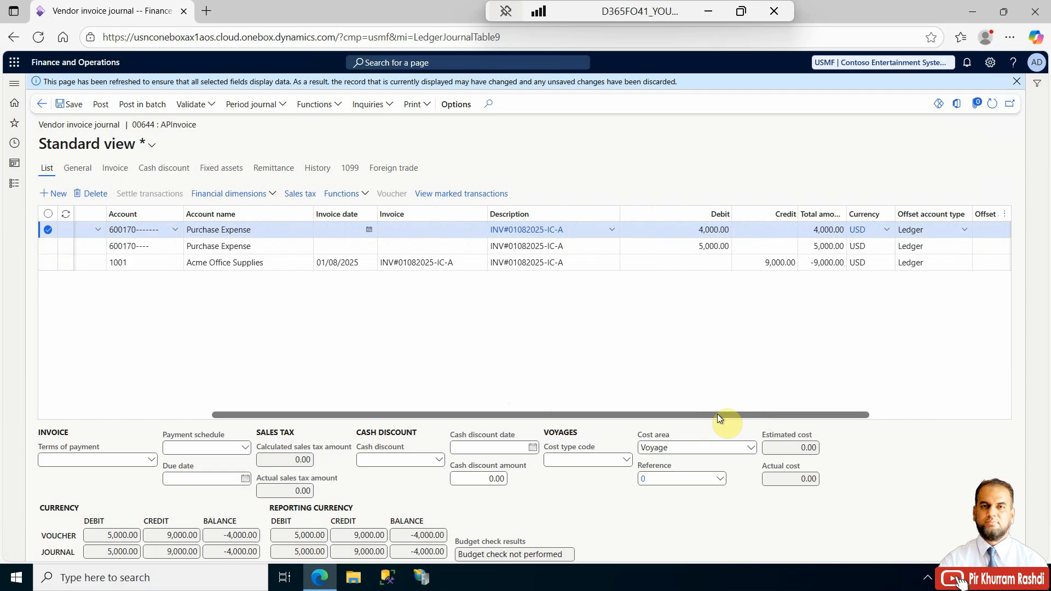
left_click_drag(716, 414, 383, 412)
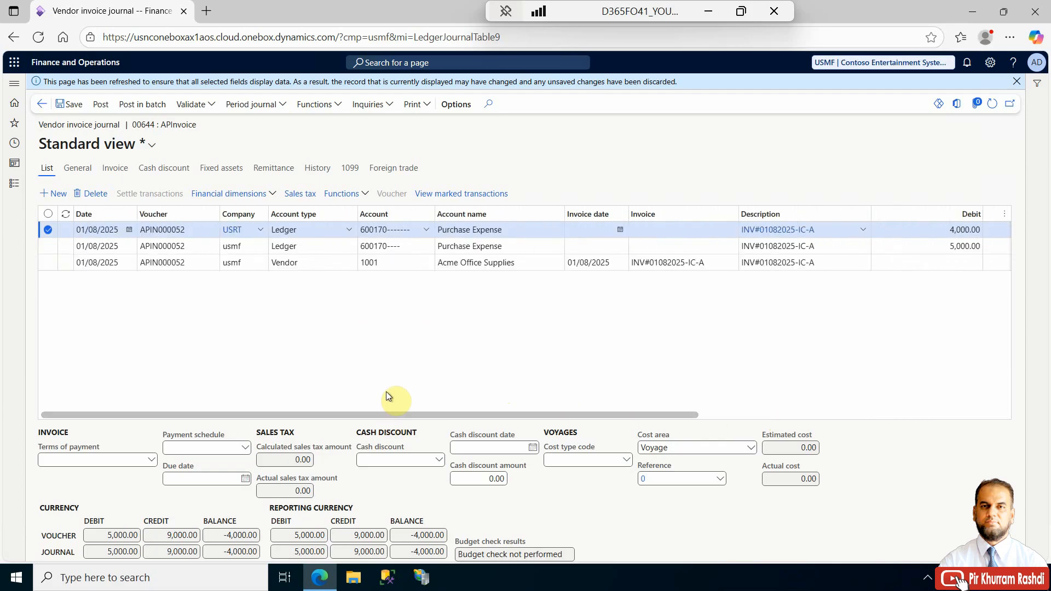
left_click(191, 105)
left_click(192, 121)
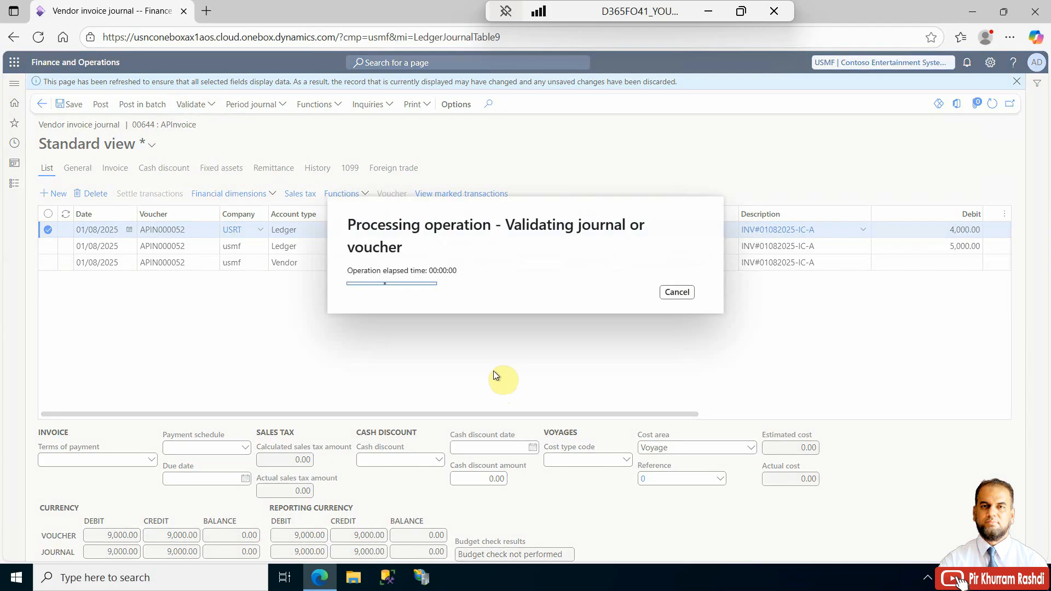
left_click(1017, 82)
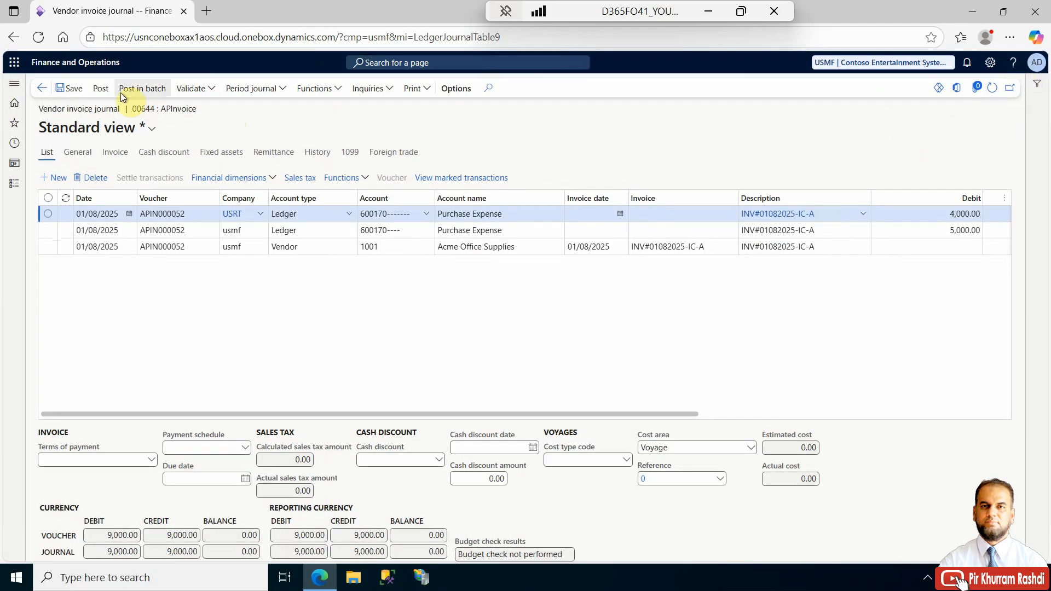
- Post the journal and open the posted voucher's transactions
left_click(100, 90)
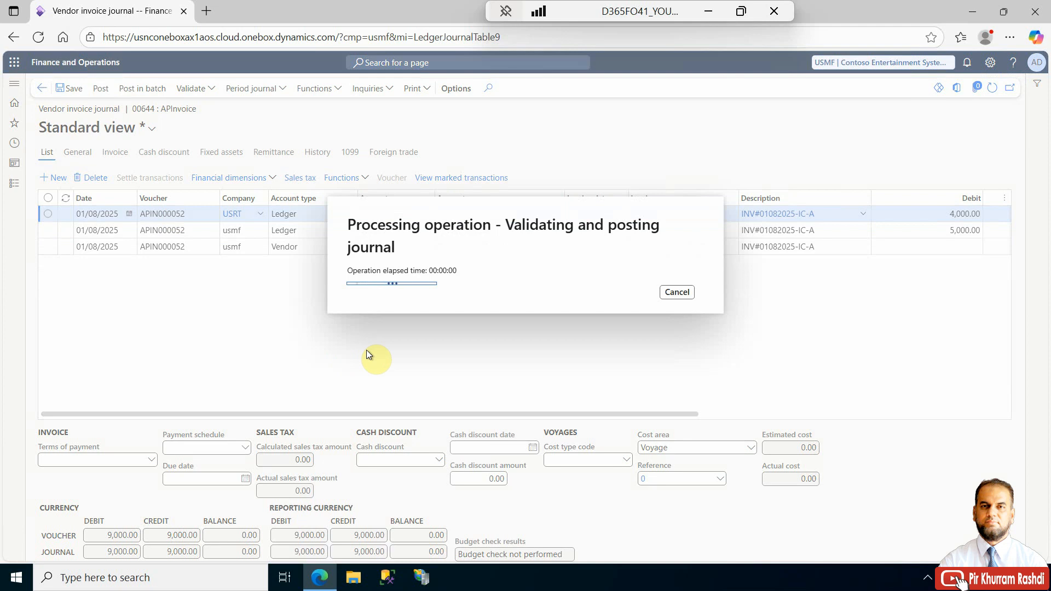
left_click(392, 194)
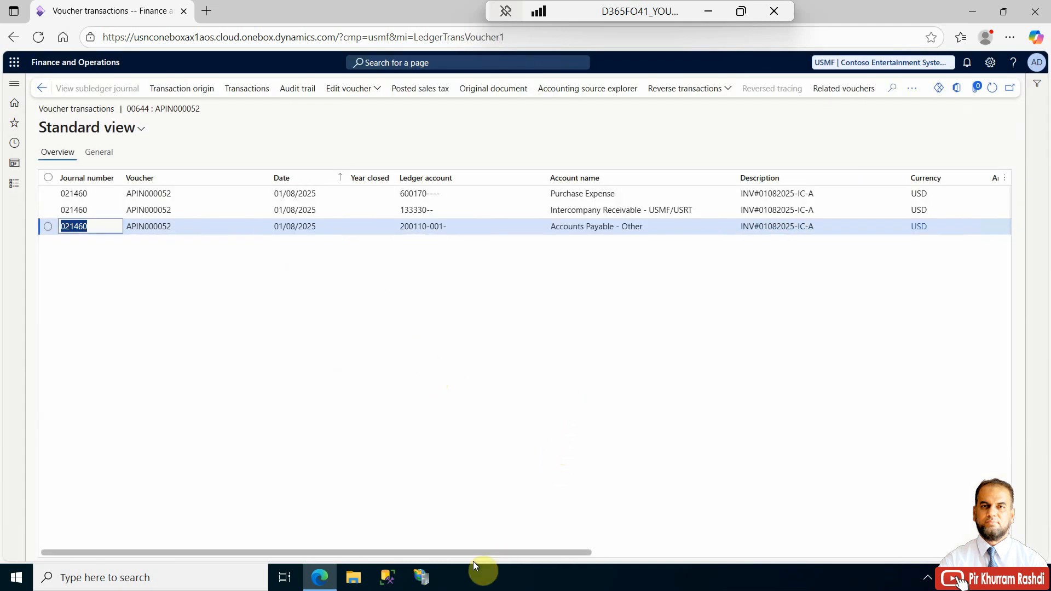
- Review the posted USMF voucher transactions' accounts, amounts and posting types
left_click_drag(526, 552, 652, 553)
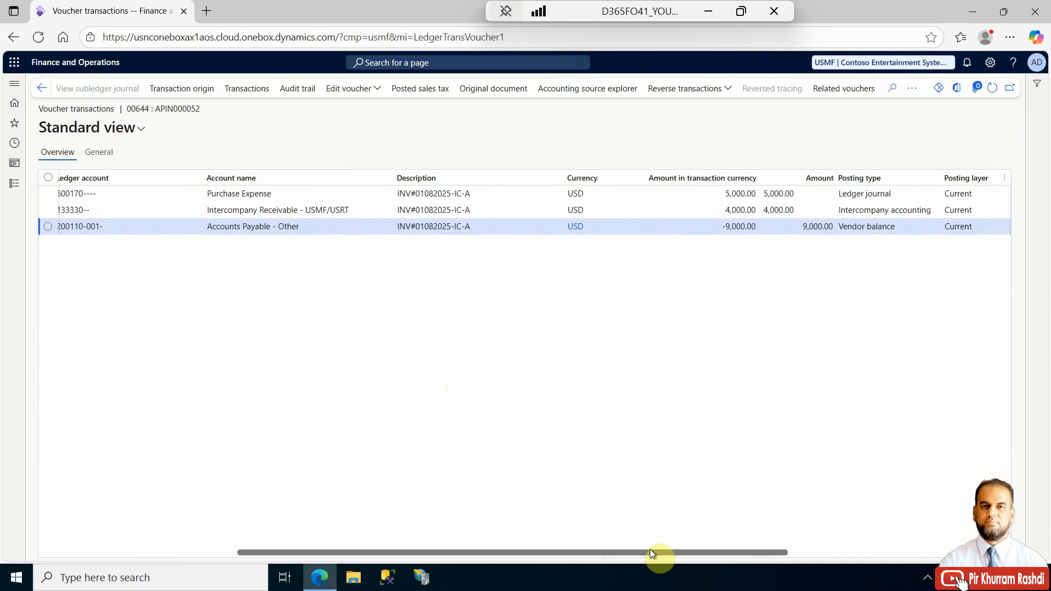
left_click_drag(649, 549, 597, 550)
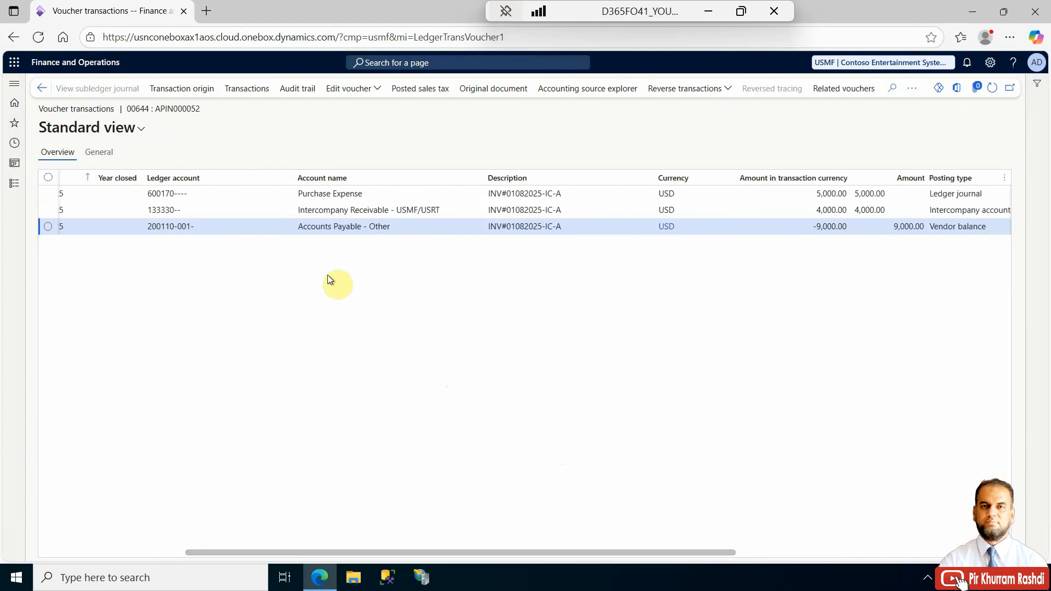
left_click(348, 209)
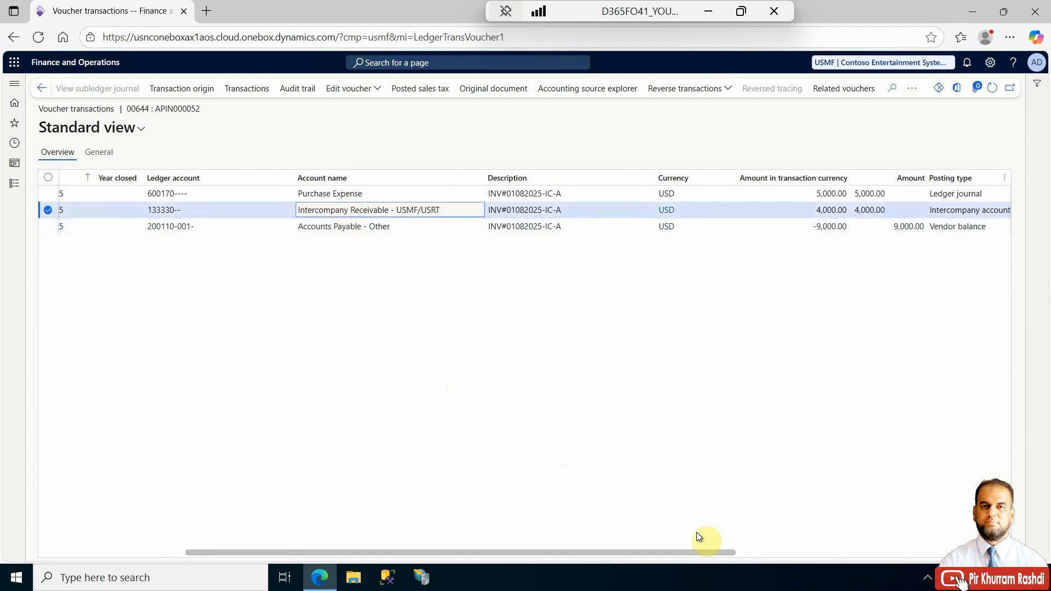
left_click_drag(688, 550, 724, 550)
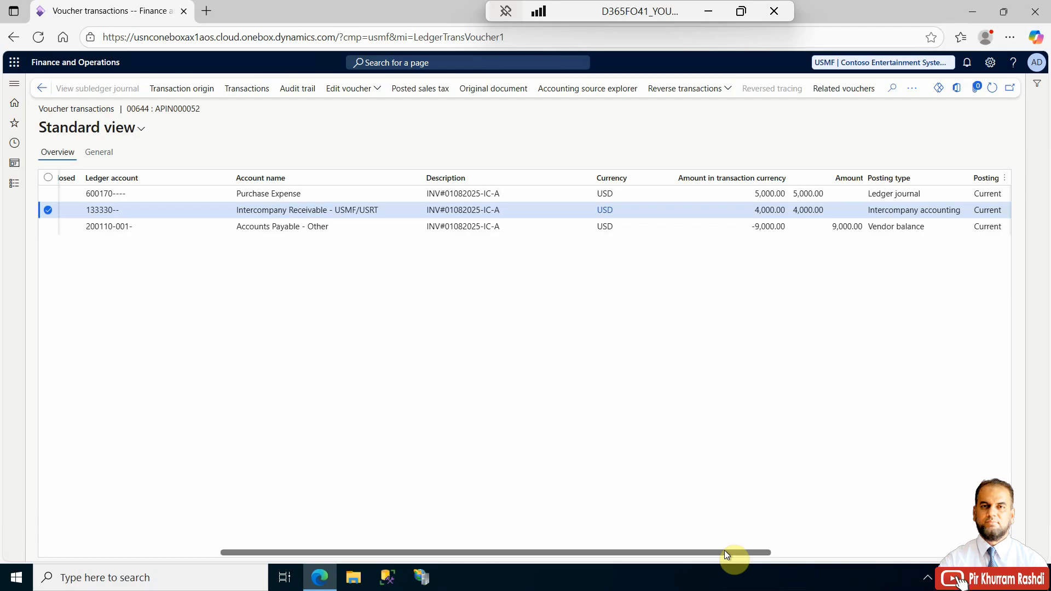
left_click(301, 193)
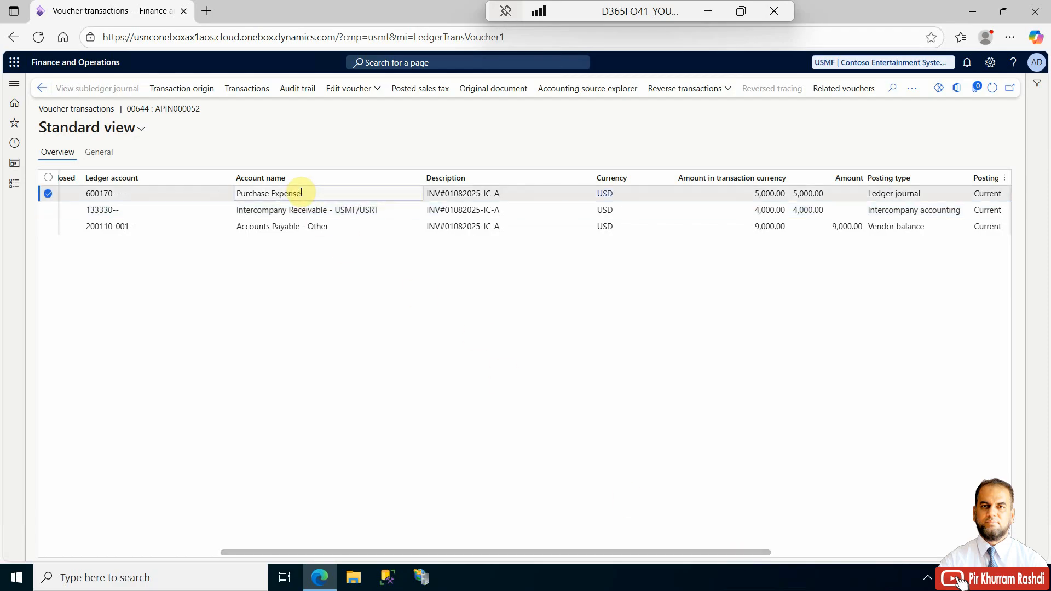
left_click_drag(542, 552, 314, 543)
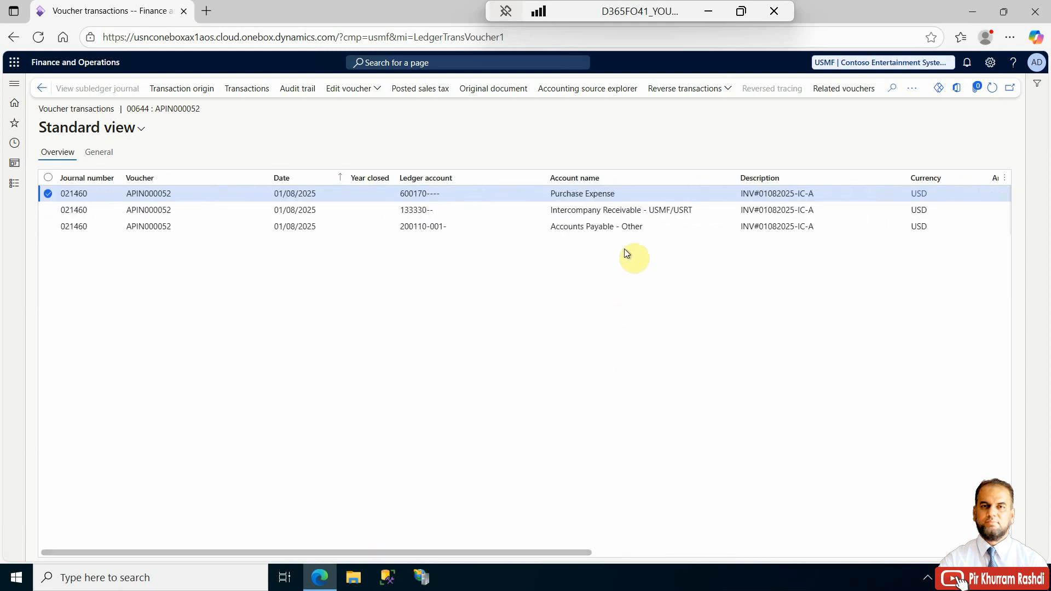
- Open the related USRT voucher, review its transactions, and return to the USMF voucher transactions
left_click(829, 93)
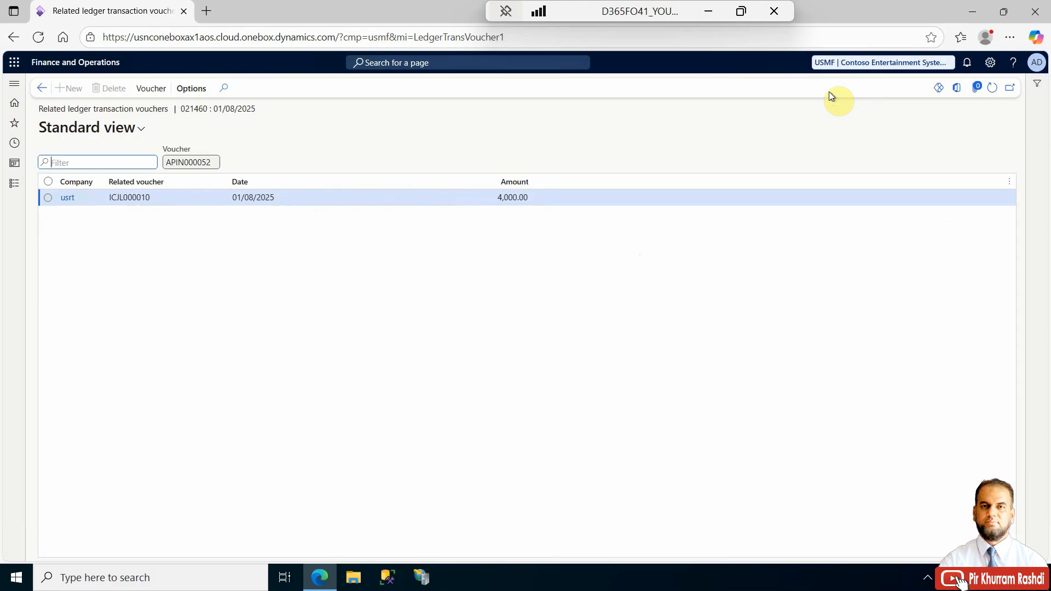
left_click(155, 90)
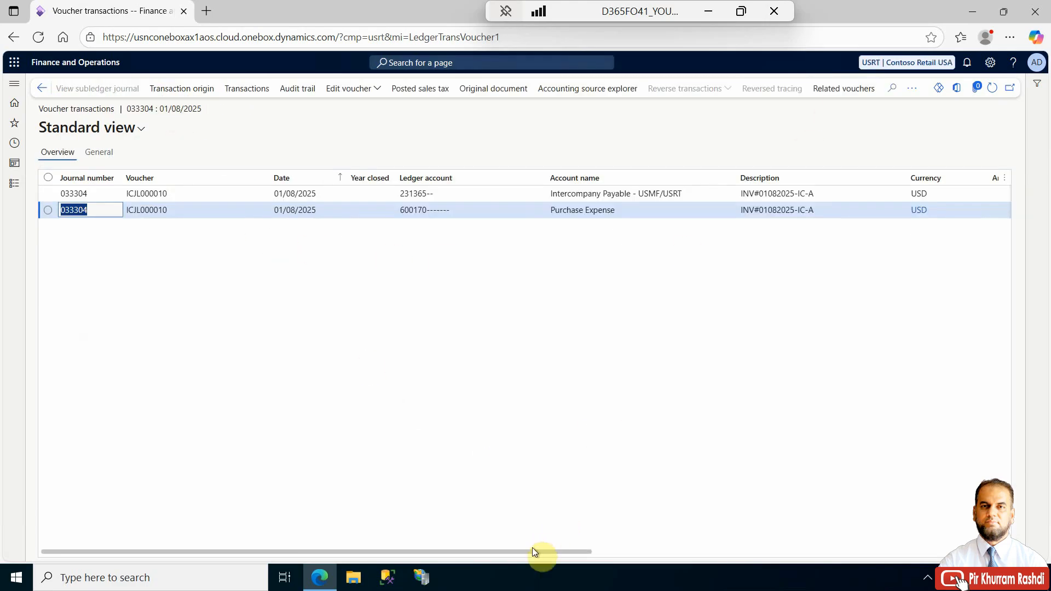
left_click_drag(534, 551, 621, 553)
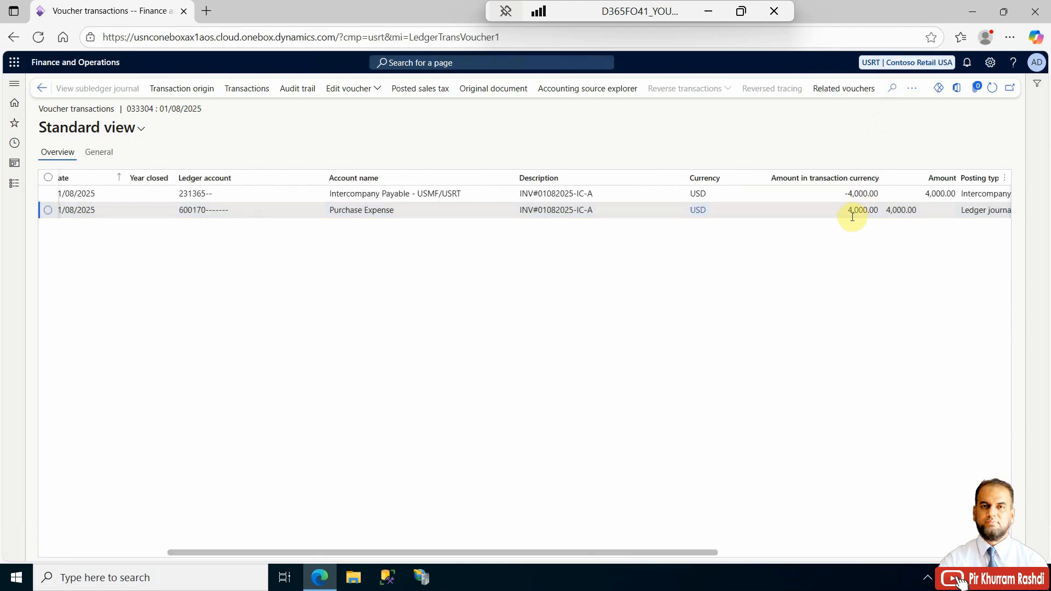
left_click(861, 193)
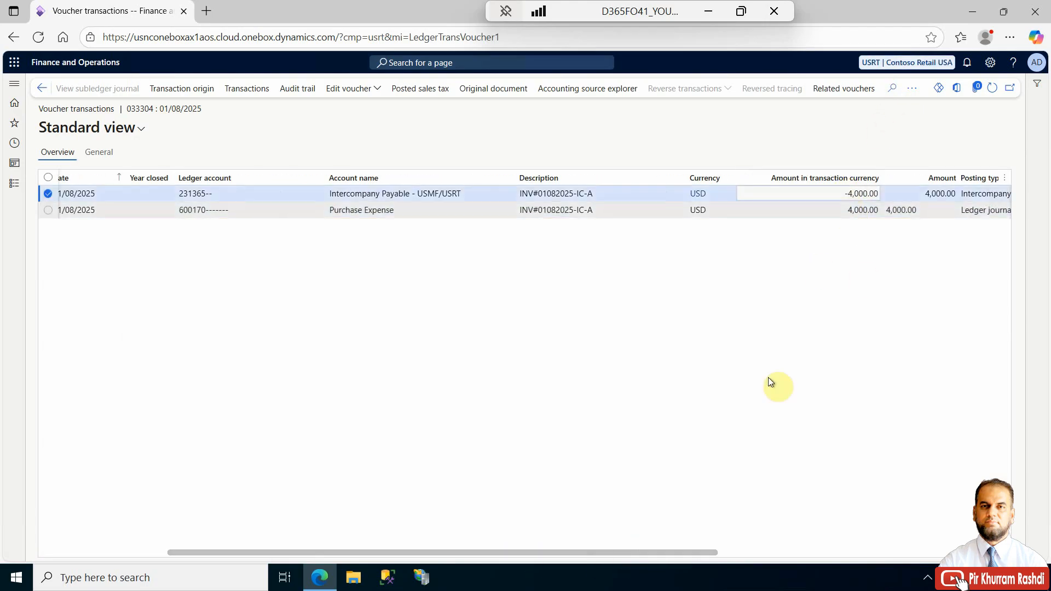
left_click_drag(627, 549, 373, 484)
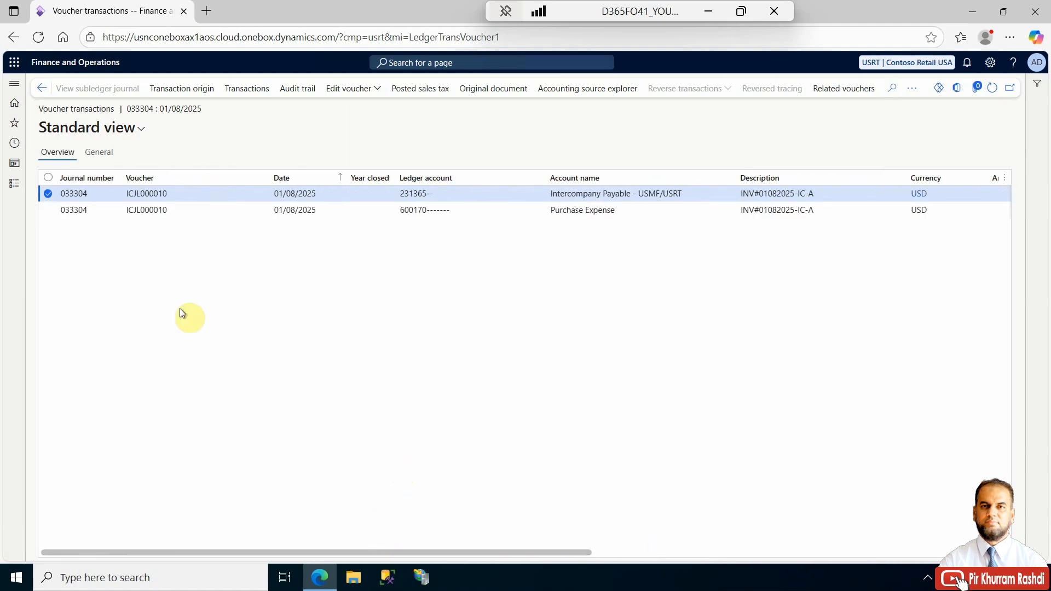
left_click(40, 90)
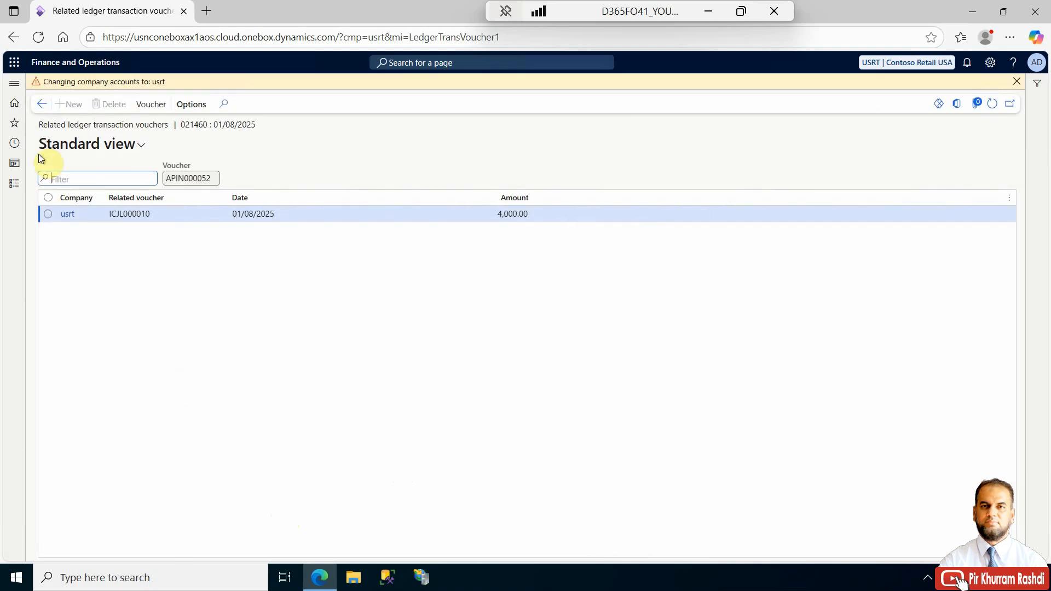
left_click(41, 104)
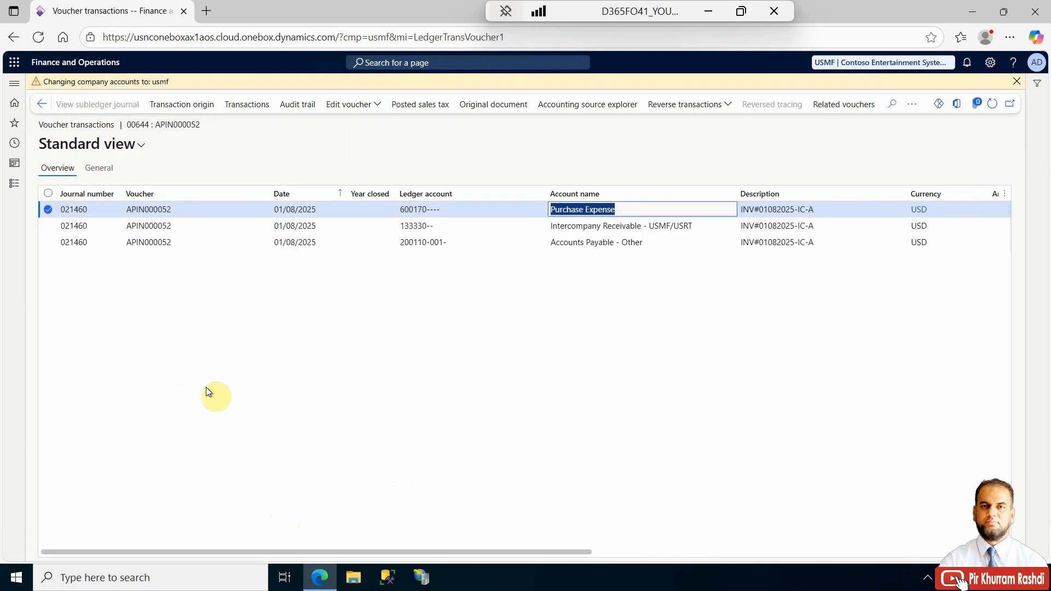